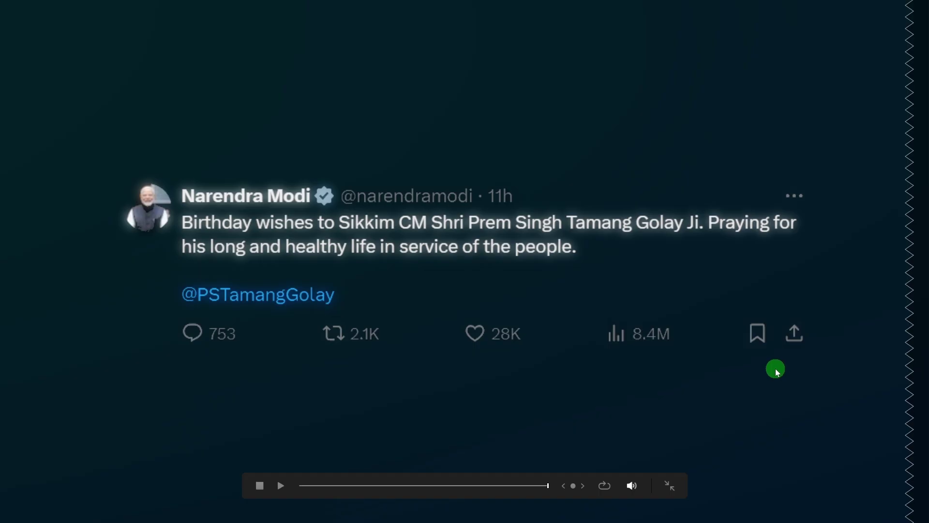
Examine the finished gradient copy composition with the floating tweets and its source clips in the example timeline.
{"action": "left_click_drag", "start_coordinate": [536, 485], "coordinate": [512, 490]}
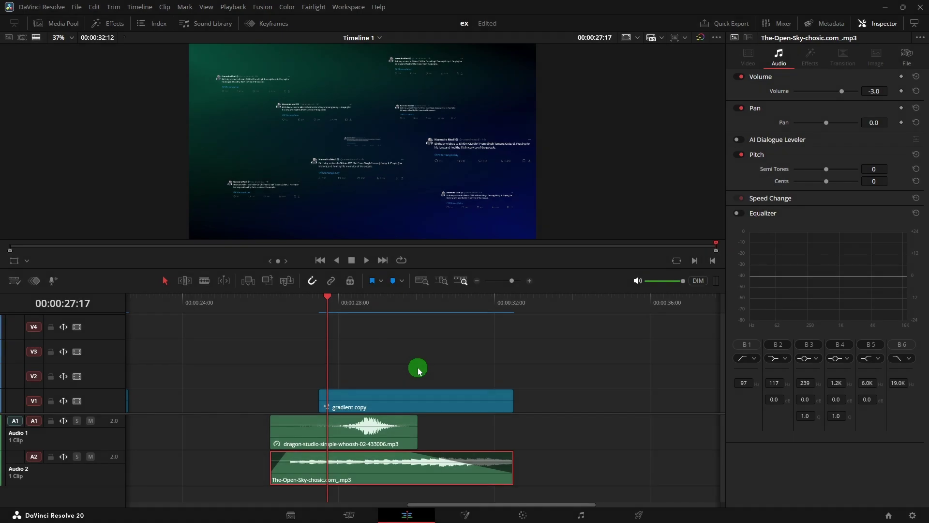
{"action": "left_click_drag", "start_coordinate": [327, 301], "coordinate": [373, 332]}
{"action": "left_click", "coordinate": [298, 389]}
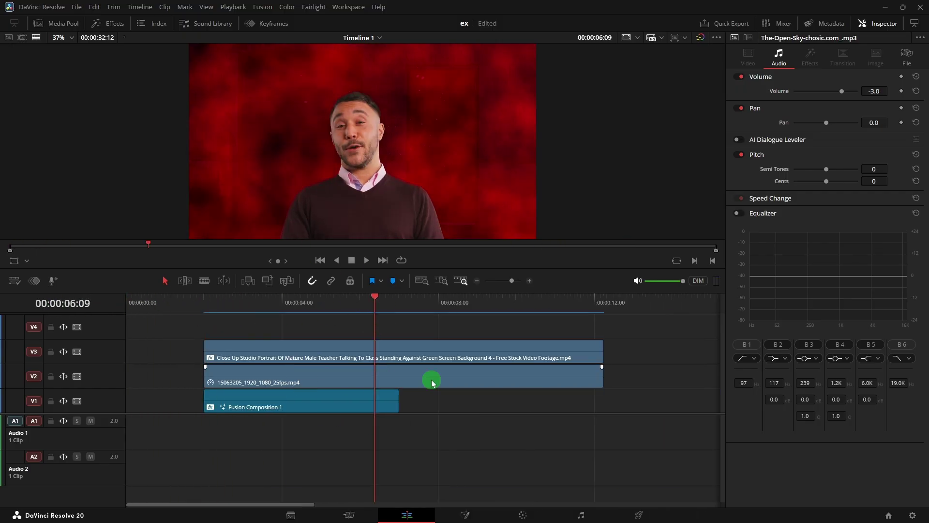
{"action": "left_click", "coordinate": [336, 332]}
{"action": "left_click", "coordinate": [395, 400]}
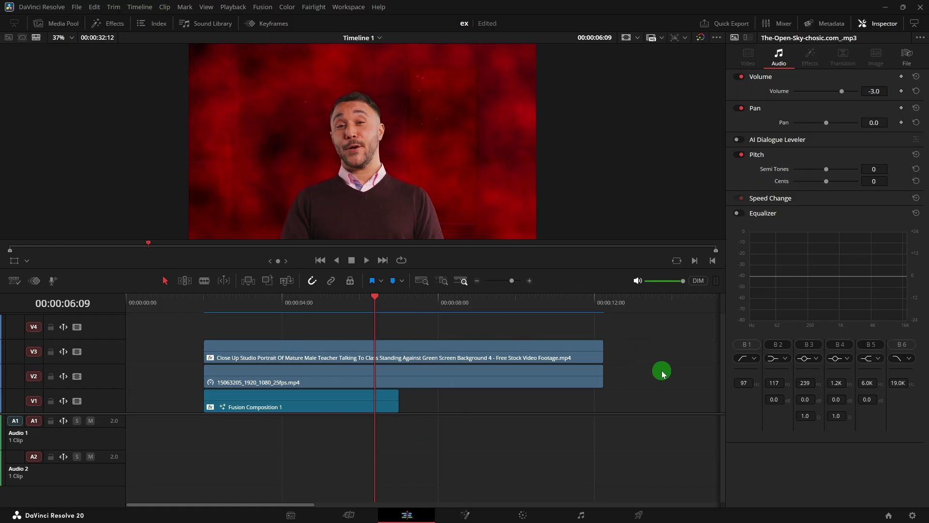
{"action": "scroll", "coordinate": [373, 373], "scroll_direction": "right", "scroll_amount": 10}
{"action": "left_click", "coordinate": [419, 310]}
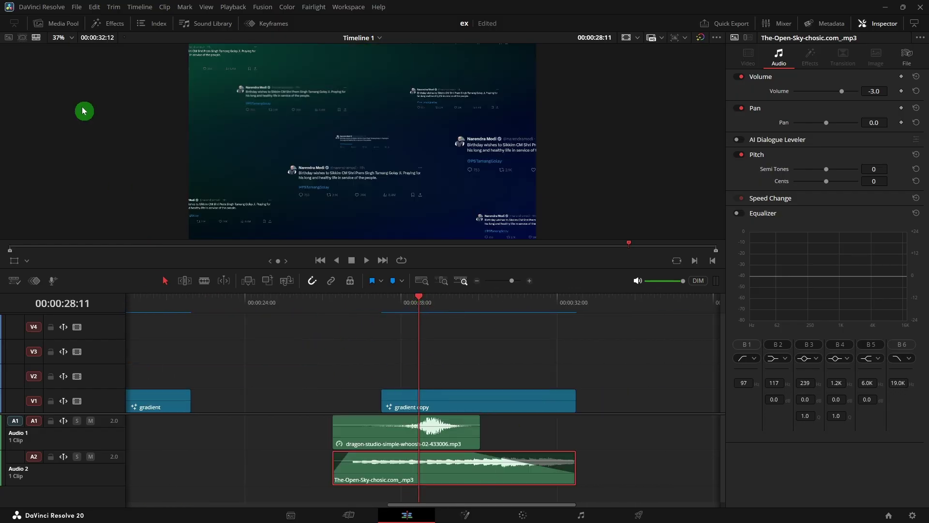
{"action": "left_click", "coordinate": [67, 25]}
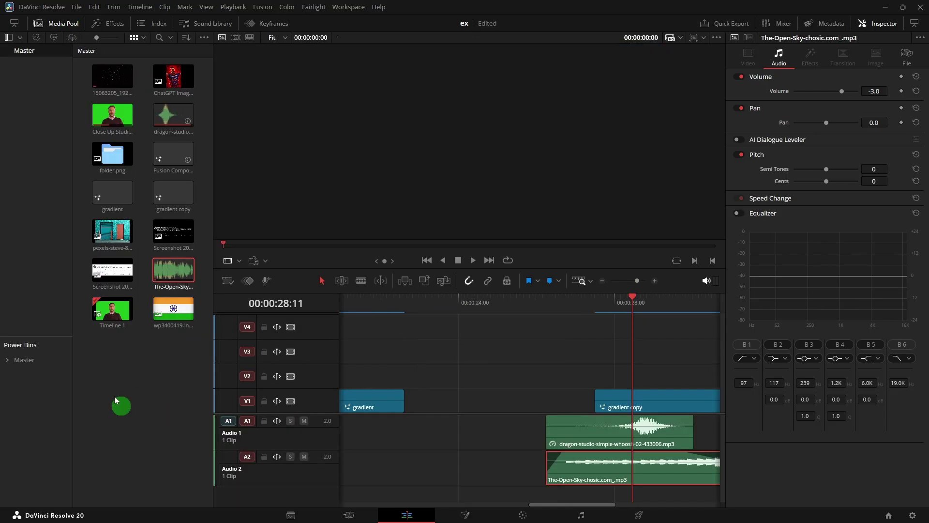
{"action": "left_click", "coordinate": [68, 26]}
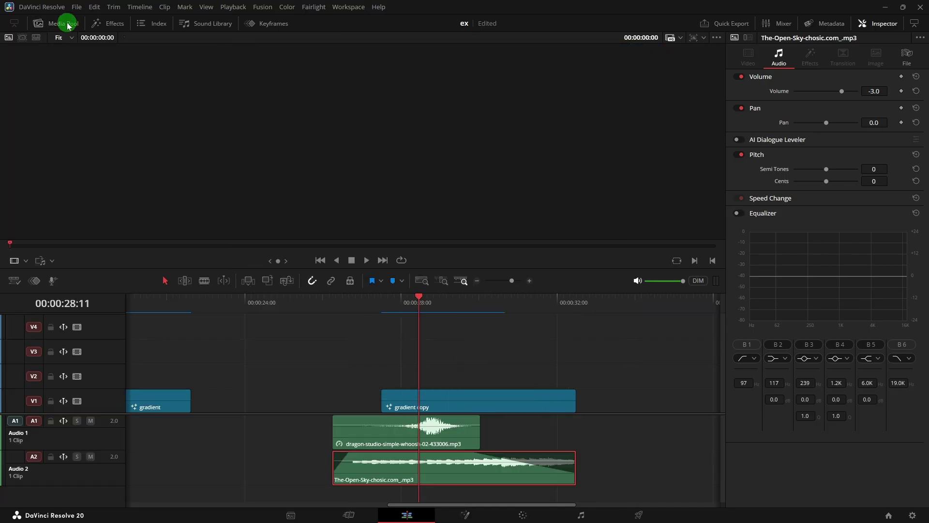
{"action": "left_click", "coordinate": [478, 363]}
{"action": "key", "text": "space"}
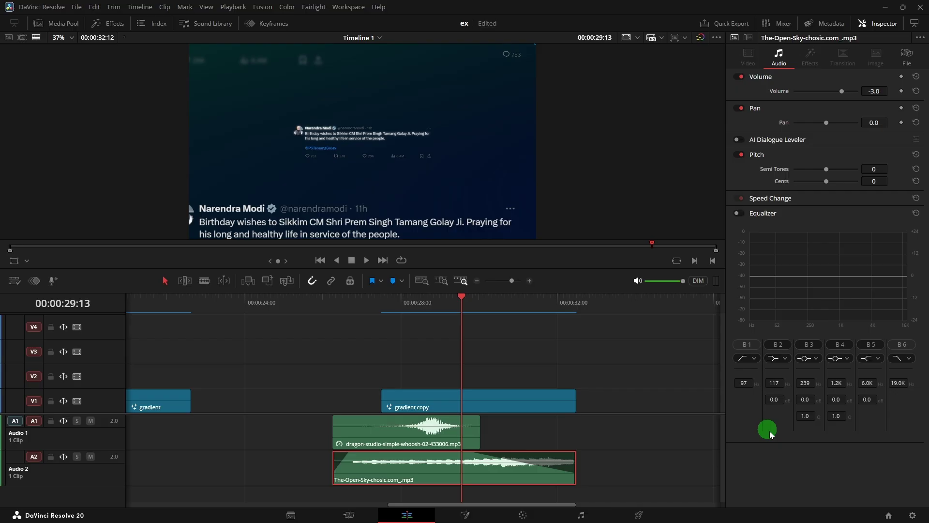
Create a new project named 3d world.
{"action": "left_click", "coordinate": [888, 516]}
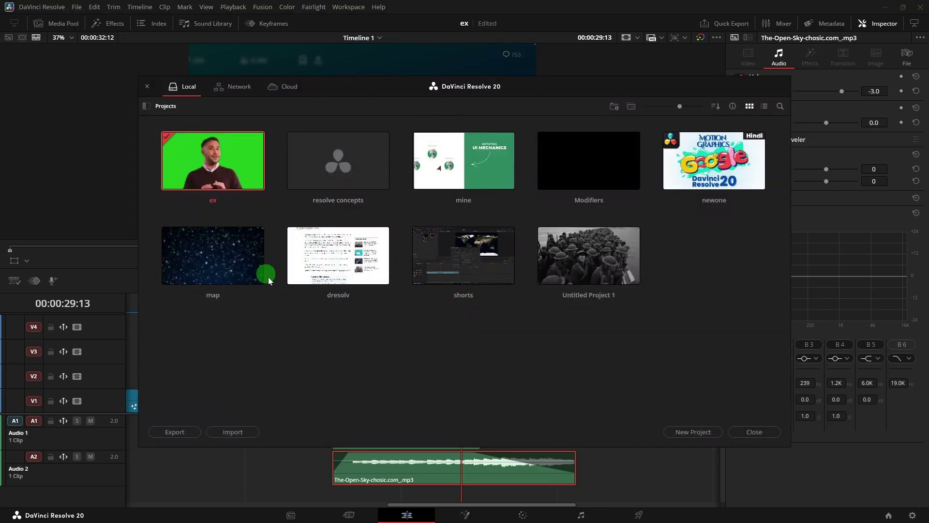
{"action": "left_click", "coordinate": [697, 431]}
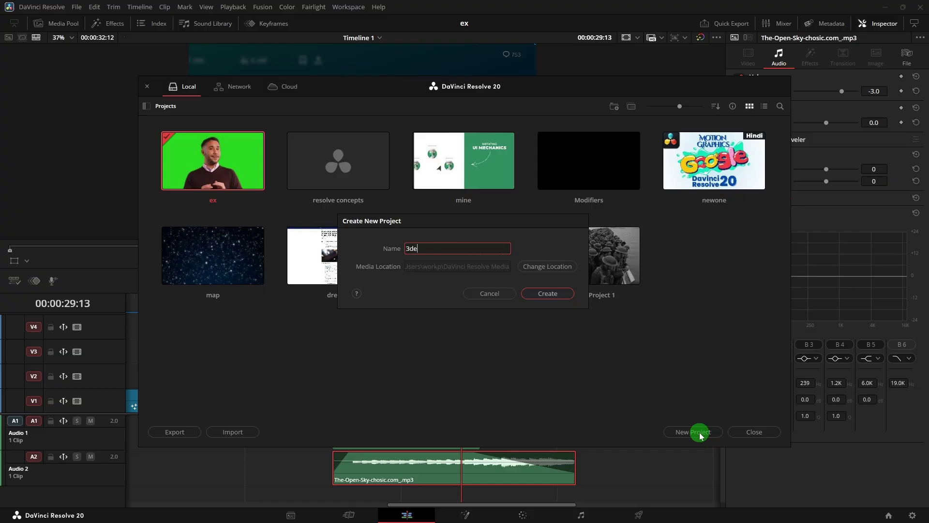
{"action": "left_click", "coordinate": [547, 294]}
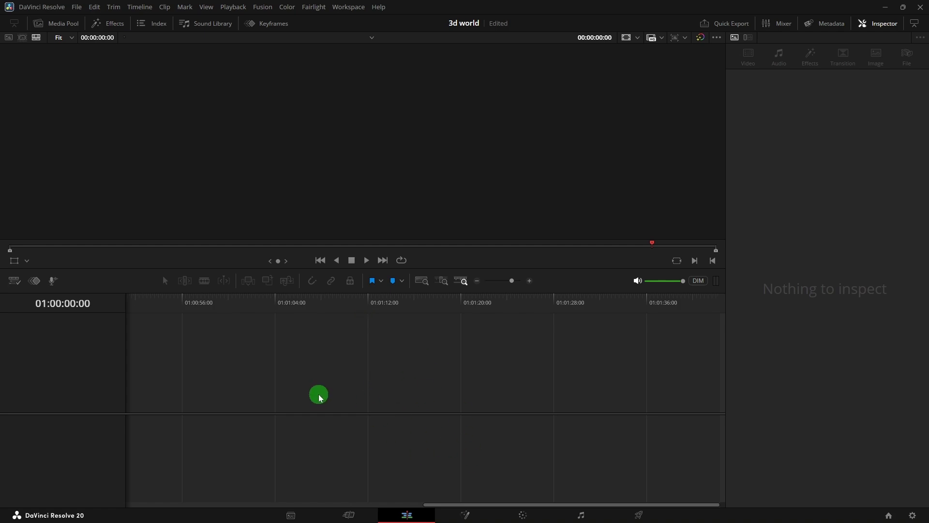
Create an empty timeline named Timeline 1 with its own settings at 30 frames per second instead of the project settings.
{"action": "left_click", "coordinate": [66, 23]}
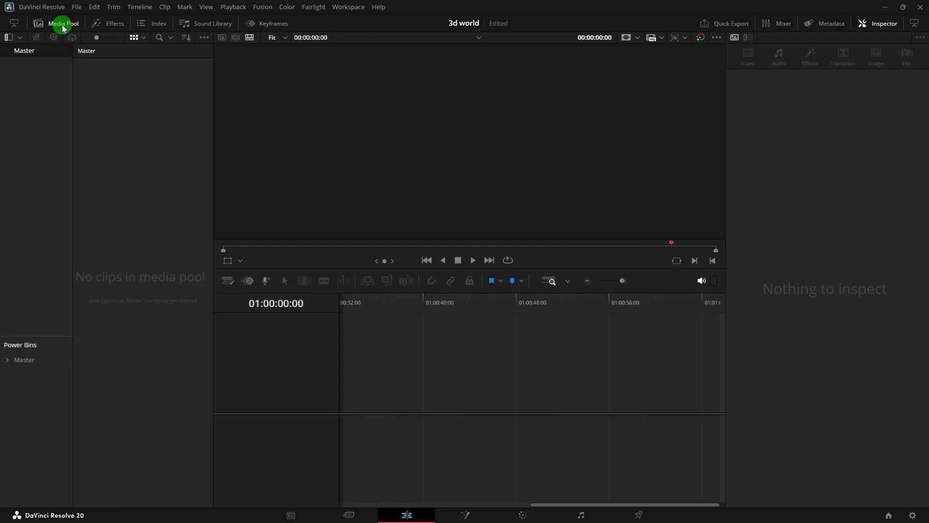
{"action": "right_click", "coordinate": [112, 141]}
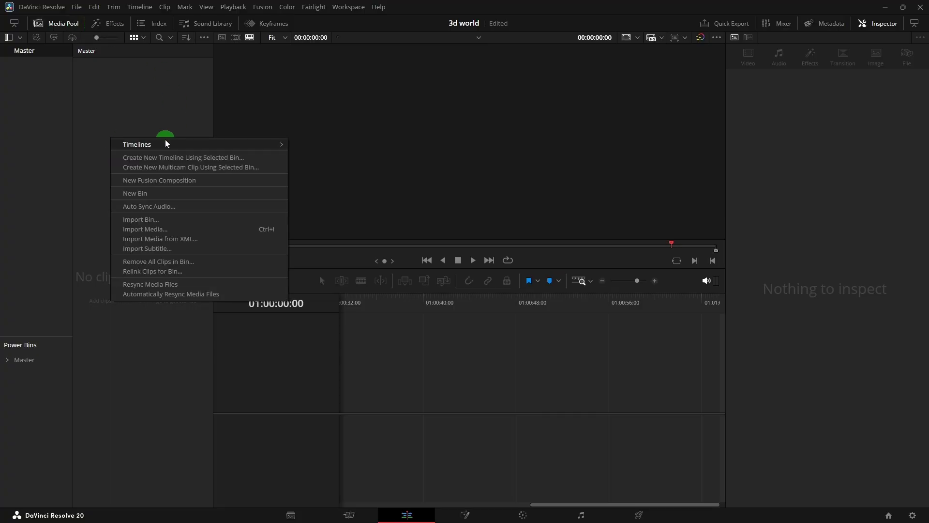
{"action": "mouse_move", "coordinate": [213, 145]}
{"action": "left_click", "coordinate": [338, 145]}
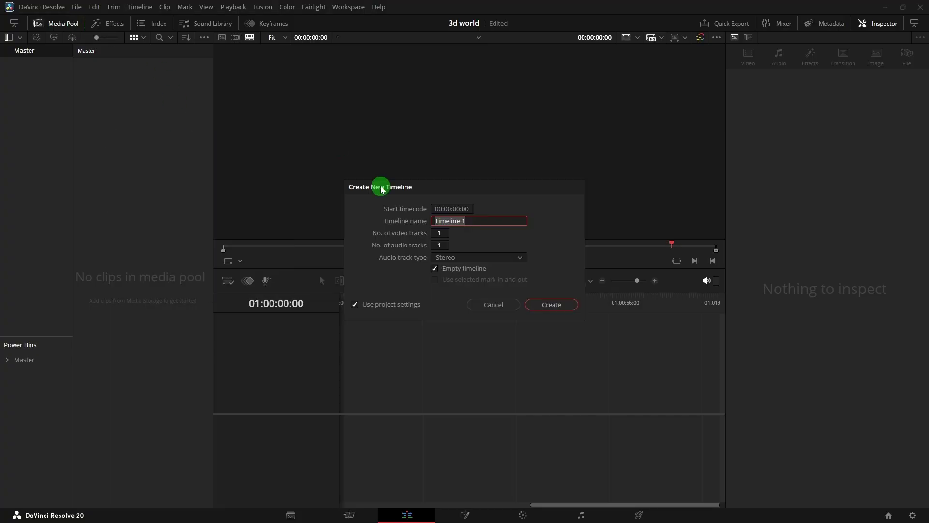
{"action": "left_click", "coordinate": [354, 304]}
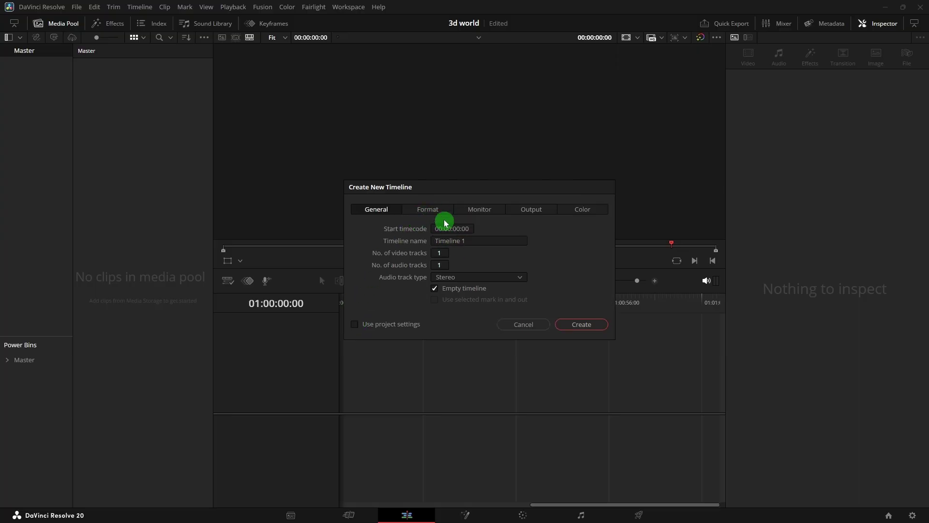
{"action": "left_click", "coordinate": [427, 210]}
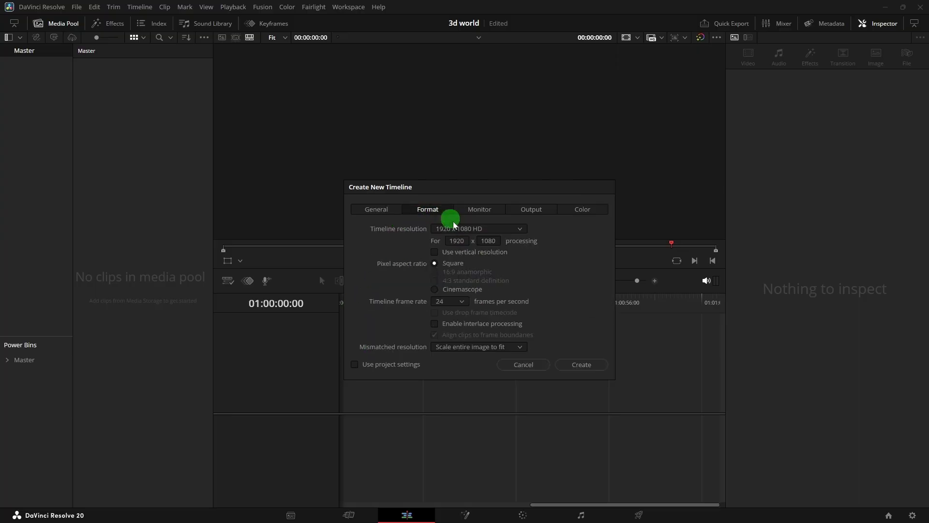
{"action": "left_click", "coordinate": [463, 301]}
{"action": "left_click", "coordinate": [441, 380]}
{"action": "left_click", "coordinate": [391, 217]}
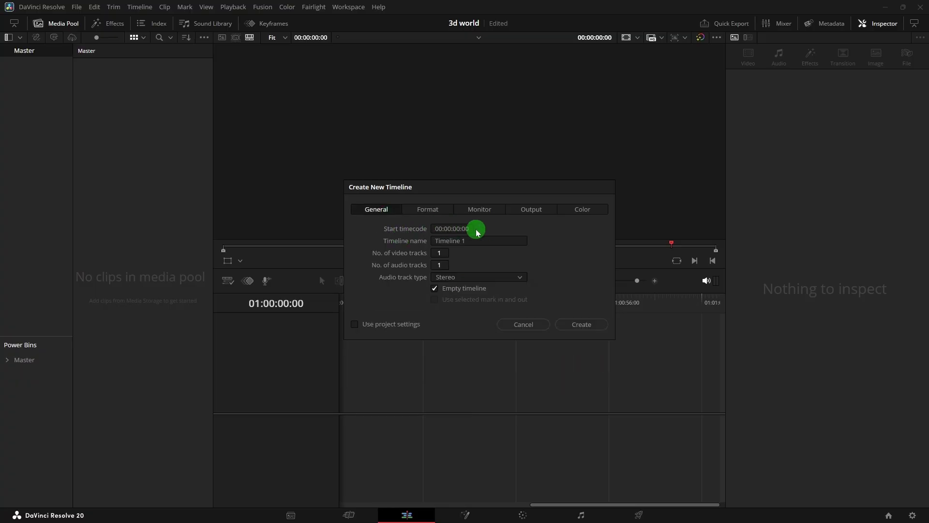
{"action": "left_click", "coordinate": [582, 324]}
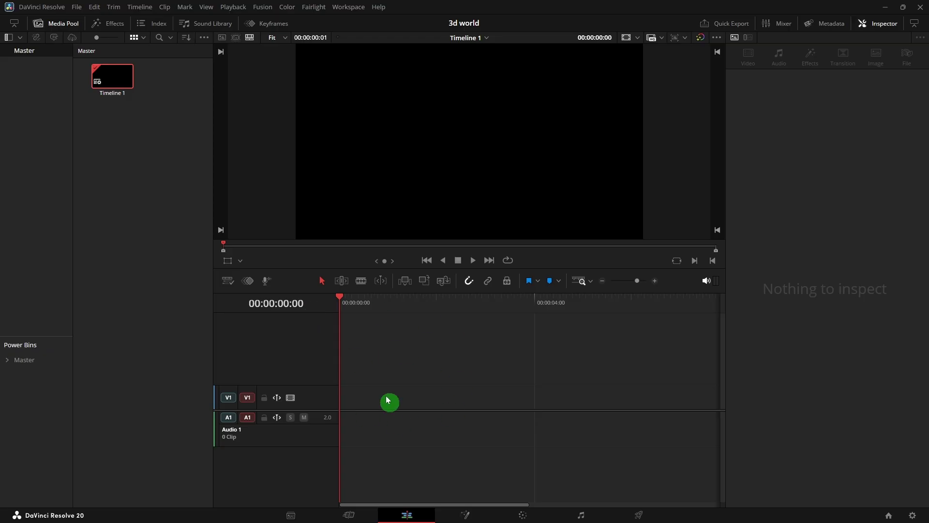
Create a Fusion composition clip at 30 frames per second and place it near the start of the first video track.
{"action": "right_click", "coordinate": [109, 163]}
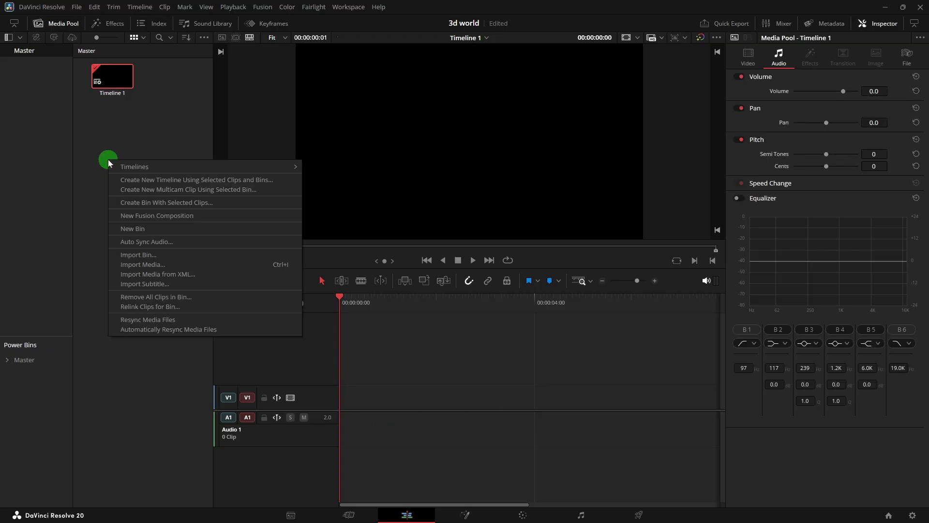
{"action": "left_click", "coordinate": [188, 216]}
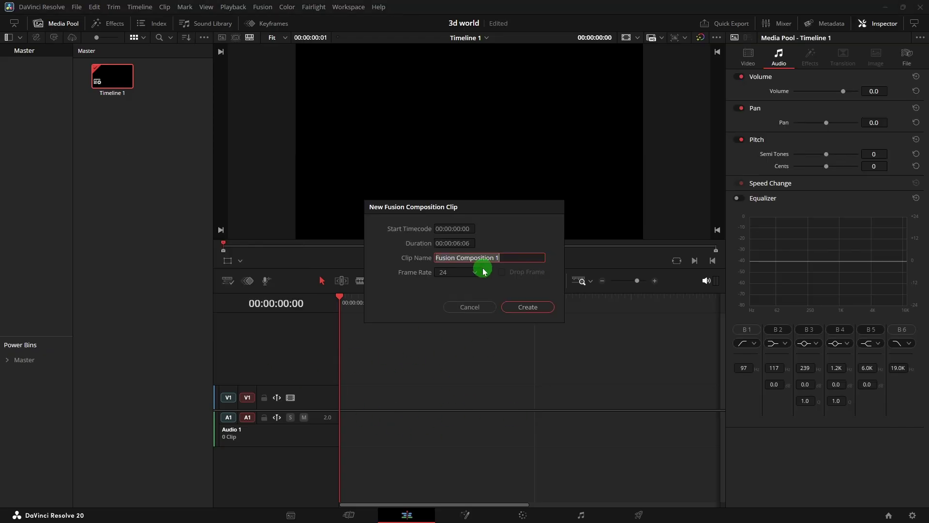
{"action": "left_click", "coordinate": [474, 272]}
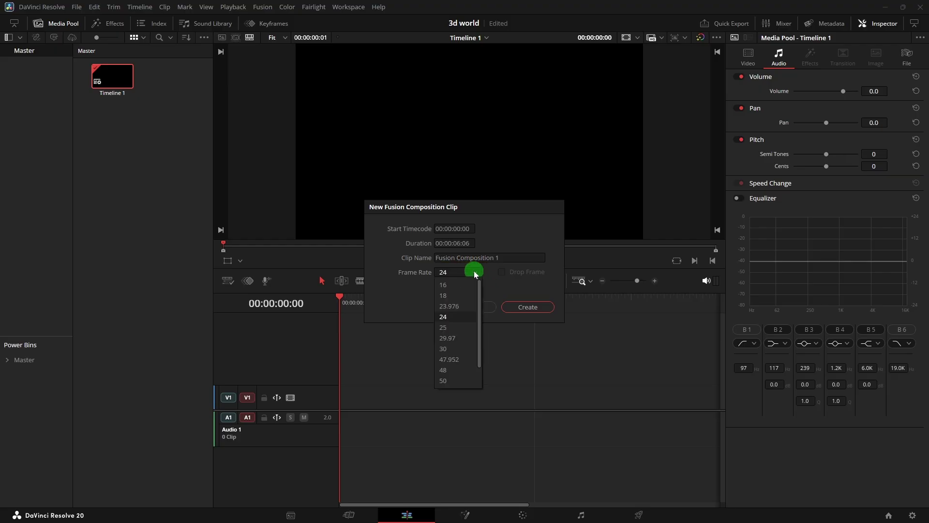
{"action": "left_click", "coordinate": [455, 349]}
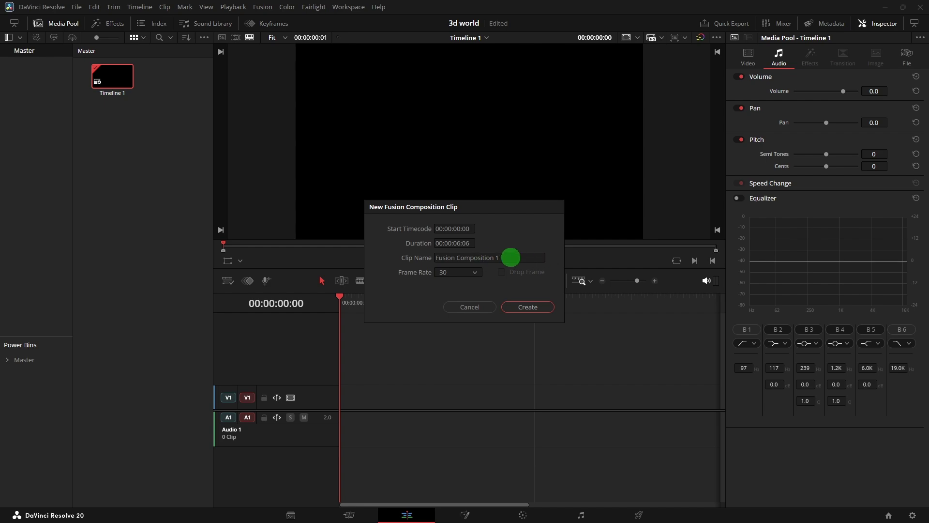
{"action": "left_click", "coordinate": [528, 307]}
{"action": "left_click_drag", "start_coordinate": [124, 77], "coordinate": [353, 391]}
{"action": "left_click_drag", "start_coordinate": [437, 310], "coordinate": [416, 308]}
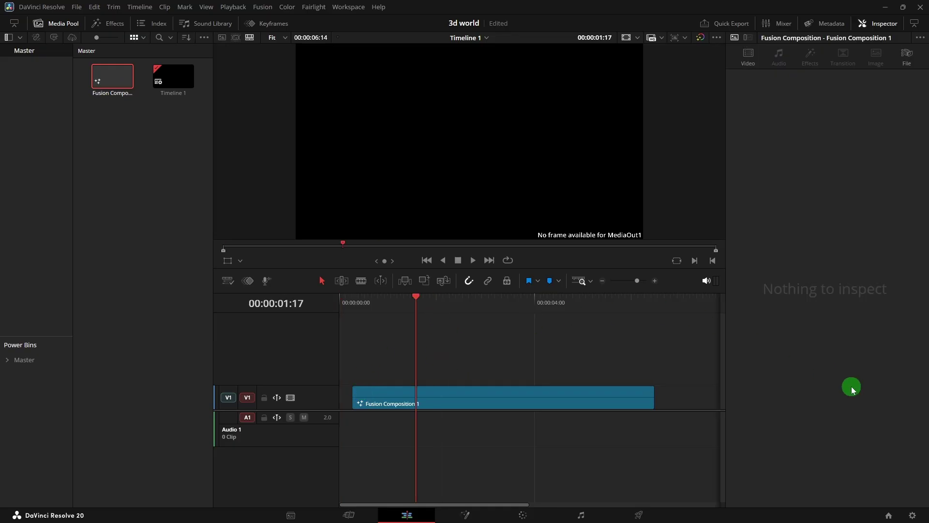
Check the frame rate in the project settings and open the Fusion composition clip in the Fusion page.
{"action": "left_click", "coordinate": [913, 516]}
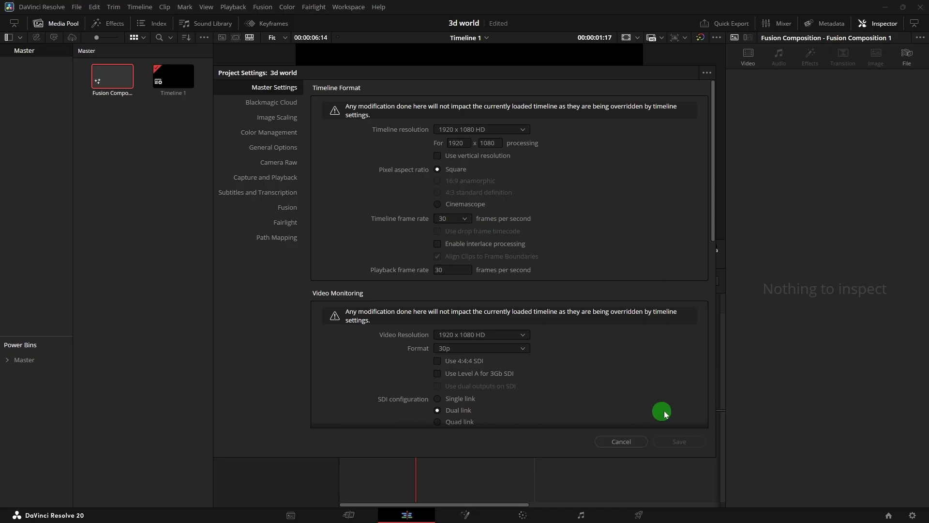
{"action": "left_click", "coordinate": [629, 441]}
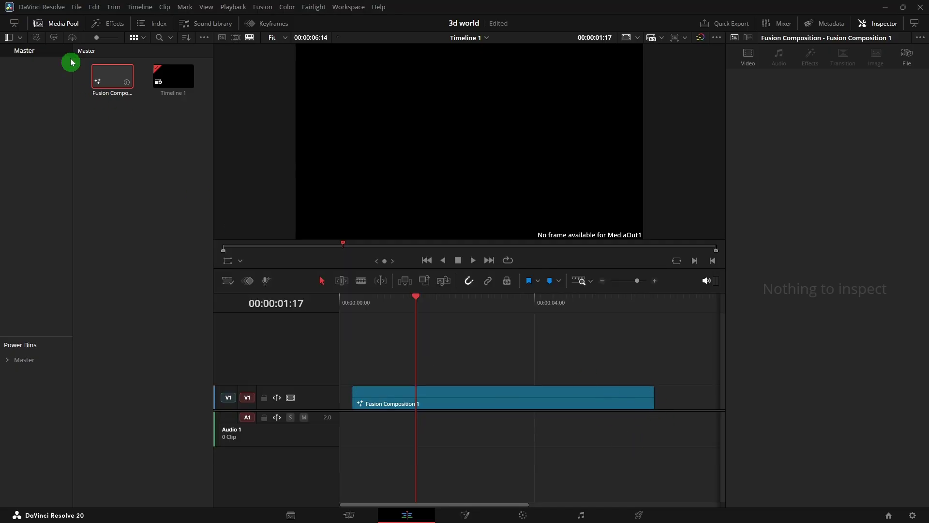
{"action": "left_click", "coordinate": [60, 27]}
{"action": "right_click", "coordinate": [297, 393]}
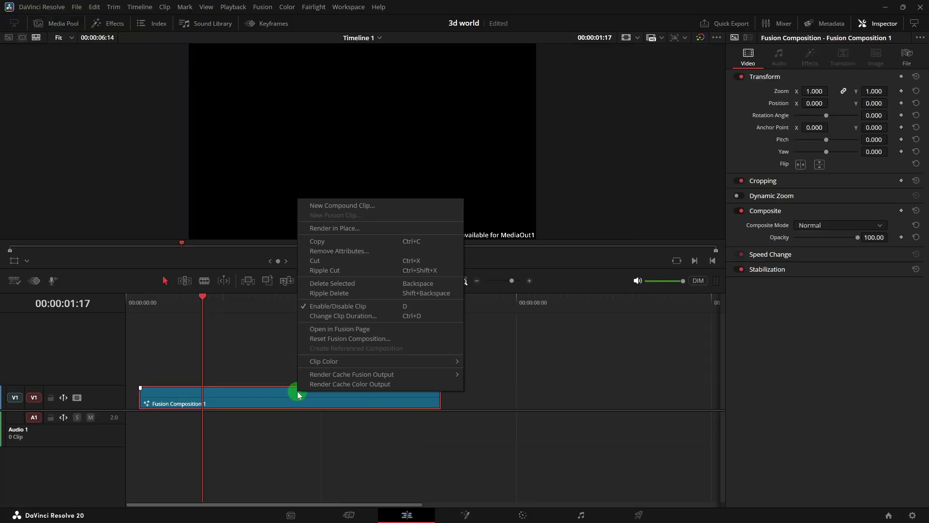
{"action": "left_click", "coordinate": [366, 330]}
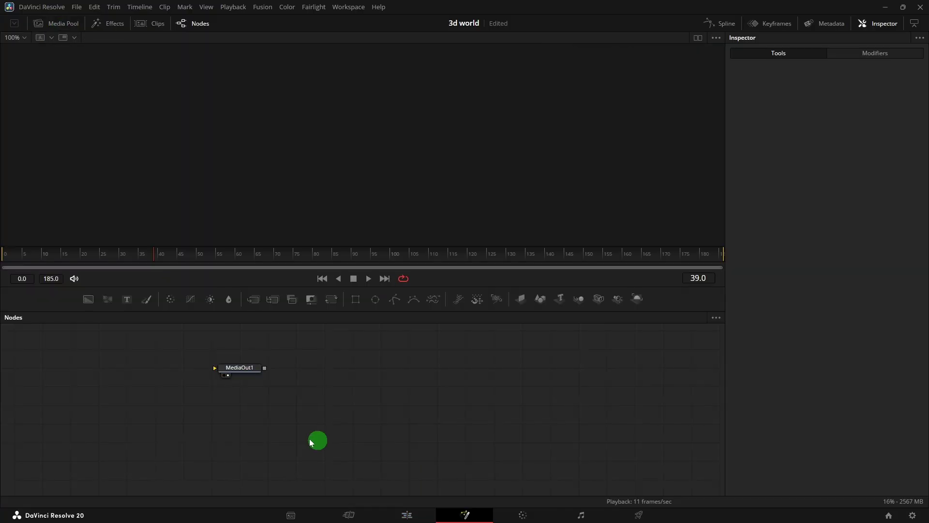
Move the MediaOut1 node aside and connect a new Background node to its input.
{"action": "left_click_drag", "start_coordinate": [239, 368], "coordinate": [601, 440]}
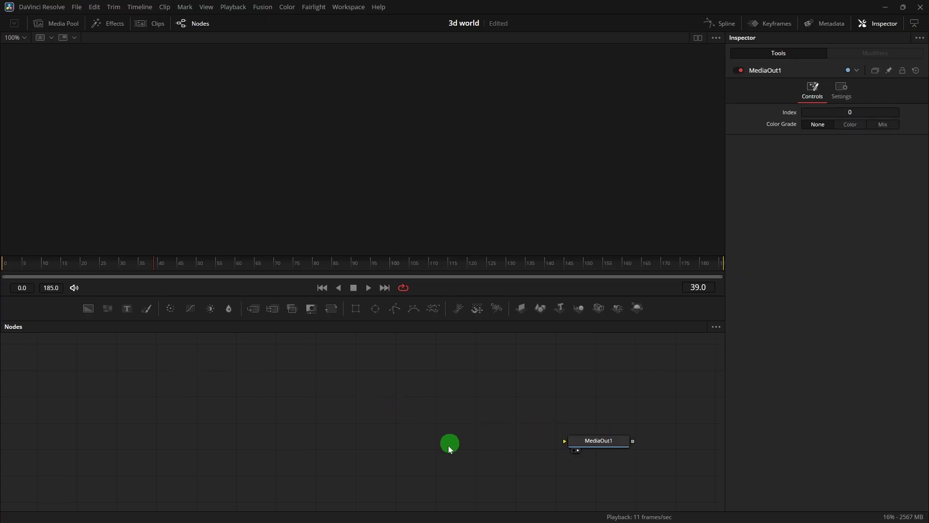
{"action": "left_click", "coordinate": [87, 309]}
{"action": "left_click_drag", "start_coordinate": [454, 448], "coordinate": [605, 449]}
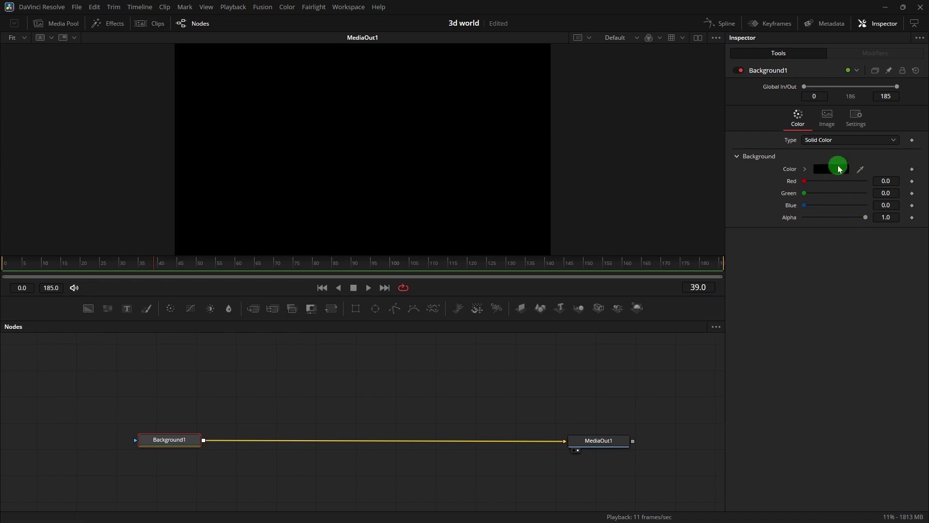
Set the Background1 type to Four Corner and its top left colour to green #0a7a5e.
{"action": "left_click", "coordinate": [895, 140]}
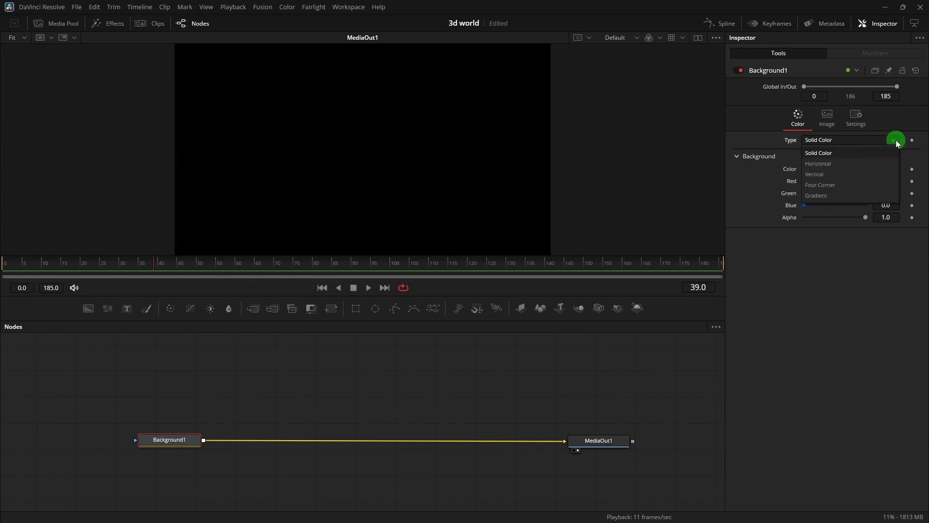
{"action": "left_click", "coordinate": [842, 186]}
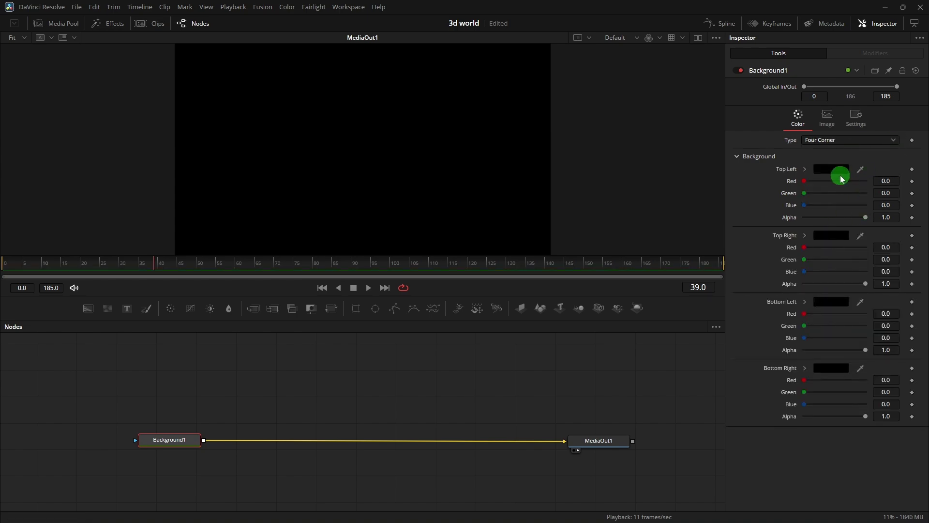
{"action": "left_click", "coordinate": [838, 173]}
{"action": "left_click", "coordinate": [502, 191]}
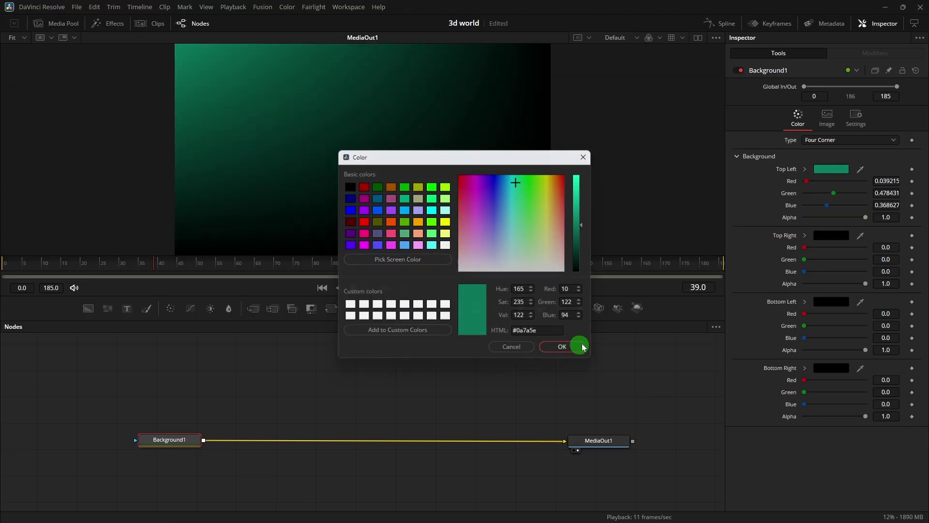
{"action": "left_click", "coordinate": [576, 346]}
Set the bottom right colour of Background1 to blue with red about 0.067, green 0.459 and blue 0.624.
{"action": "left_click", "coordinate": [835, 368]}
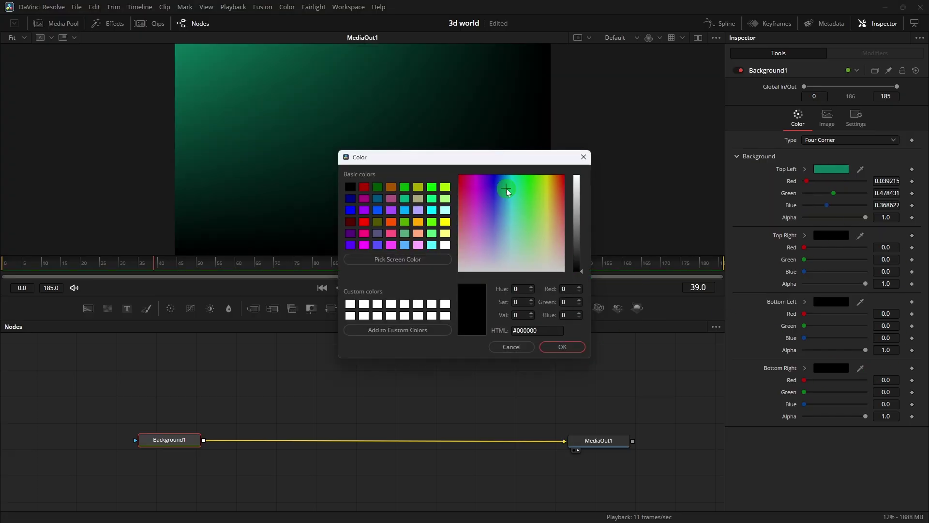
{"action": "left_click", "coordinate": [578, 212]}
{"action": "left_click", "coordinate": [562, 347]}
{"action": "left_click", "coordinate": [397, 396]}
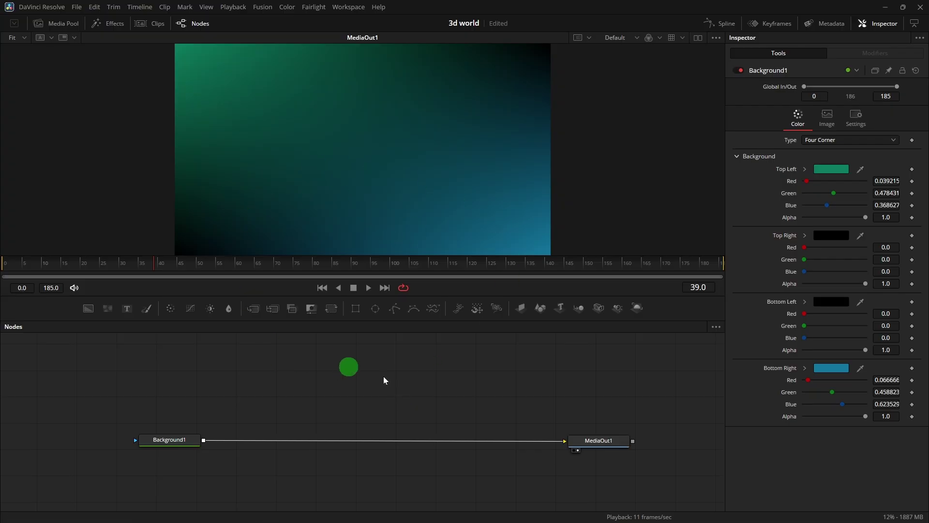
Merge the tweet screenshot from the media pool over Background1 in the node graph.
{"action": "left_click", "coordinate": [58, 23]}
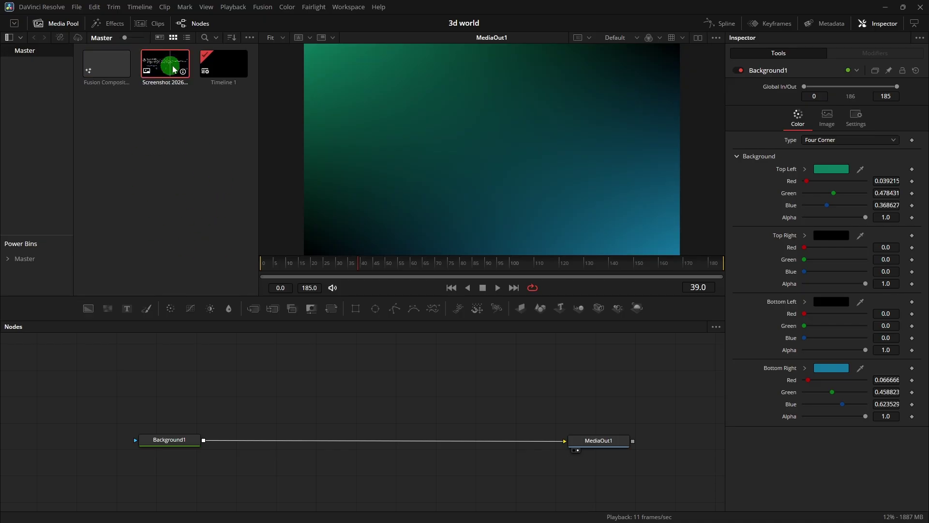
{"action": "left_click_drag", "start_coordinate": [164, 73], "coordinate": [205, 445]}
{"action": "left_click", "coordinate": [42, 23]}
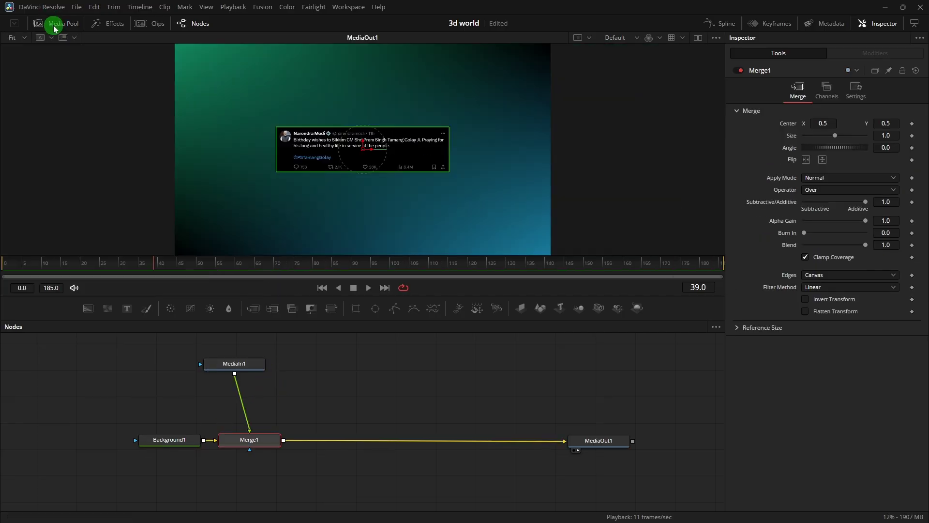
Align the MediaIn1 node directly above Merge1 in the node graph.
{"action": "left_click_drag", "start_coordinate": [250, 366], "coordinate": [264, 363]}
{"action": "scroll", "coordinate": [363, 160], "scroll_direction": "up", "scroll_amount": 3}
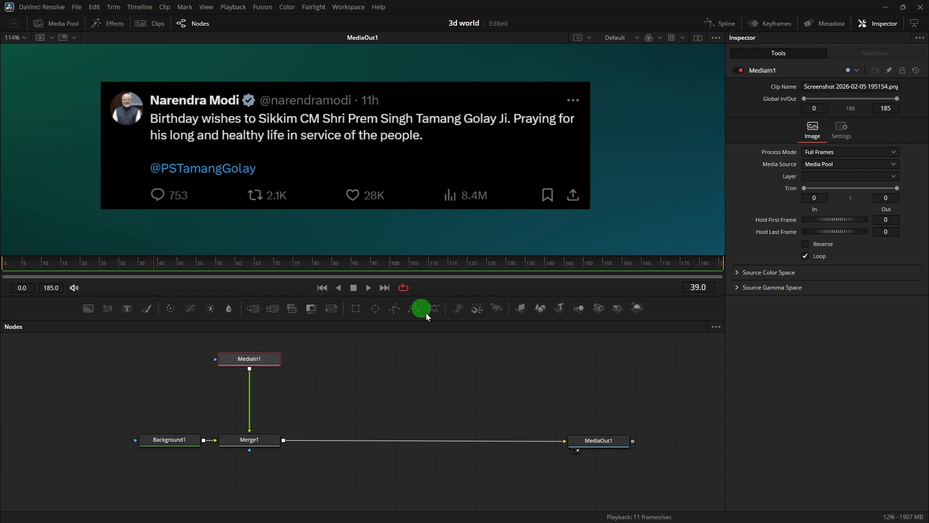
{"action": "scroll", "coordinate": [339, 391], "scroll_direction": "up", "scroll_amount": 2}
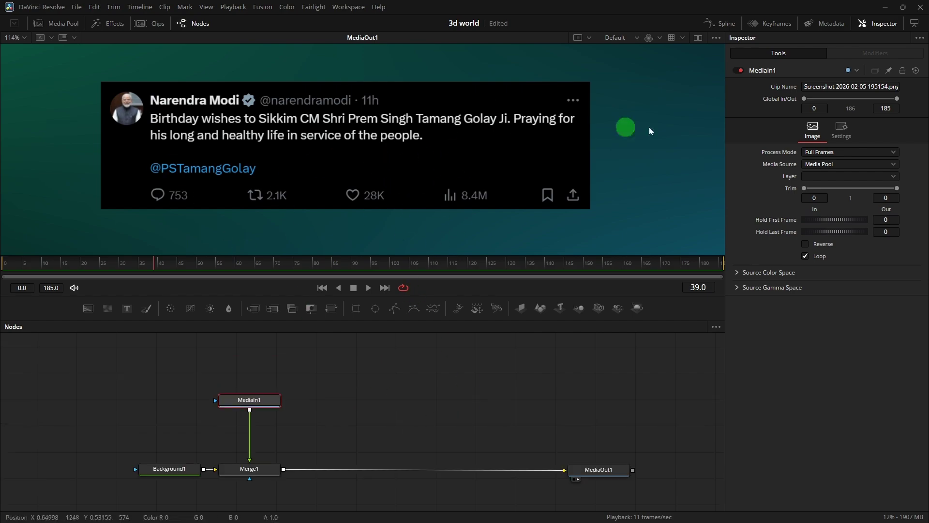
{"action": "scroll", "coordinate": [626, 146], "scroll_direction": "down", "scroll_amount": 3}
{"action": "scroll", "coordinate": [629, 145], "scroll_direction": "down", "scroll_amount": 3}
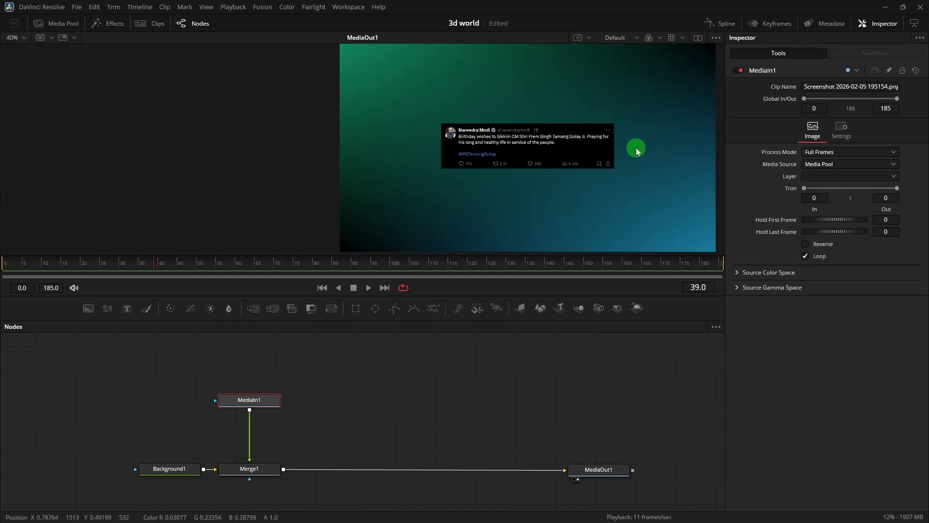
Disconnect Background1 and MediaIn1 from Merge1, delete Merge1, and move the two source nodes aside.
{"action": "left_click_drag", "start_coordinate": [170, 470], "coordinate": [139, 470]}
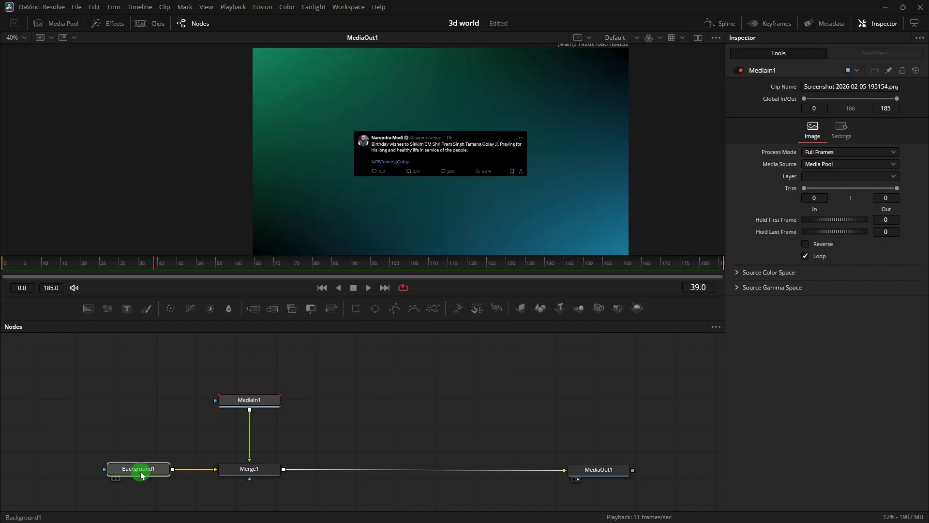
{"action": "left_click", "coordinate": [197, 470]}
{"action": "left_click", "coordinate": [249, 449]}
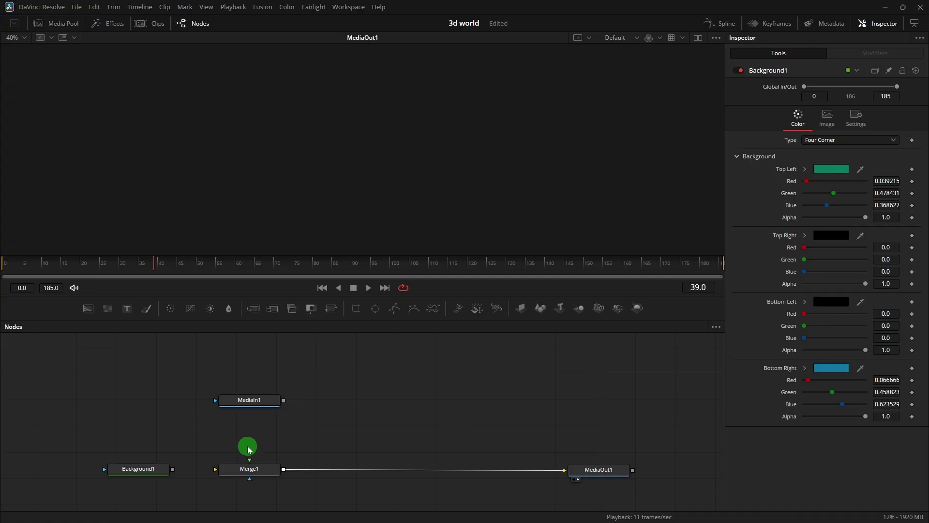
{"action": "left_click", "coordinate": [251, 469]}
{"action": "key", "text": "Delete"}
{"action": "left_click_drag", "start_coordinate": [259, 401], "coordinate": [166, 401]}
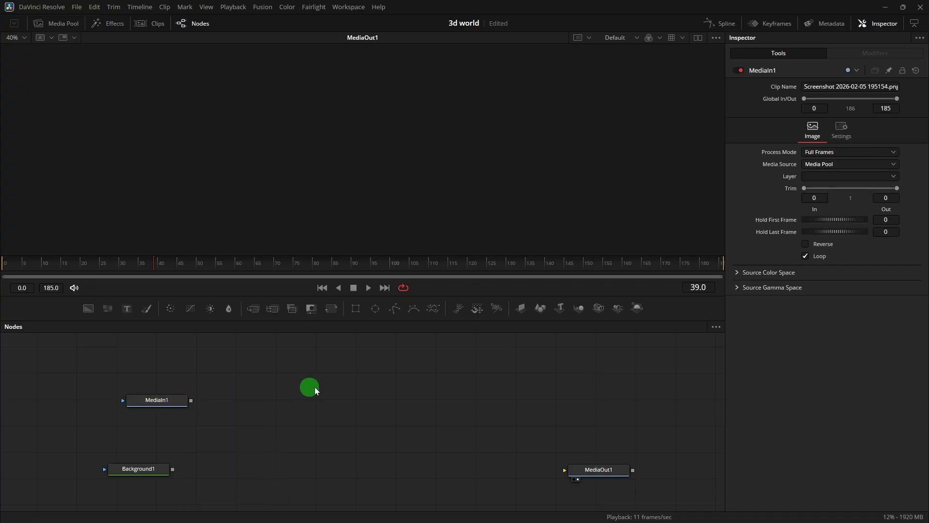
Add an ImagePlane3D node and connect the output of MediaIn1 to its material input.
{"action": "left_click", "coordinate": [522, 307]}
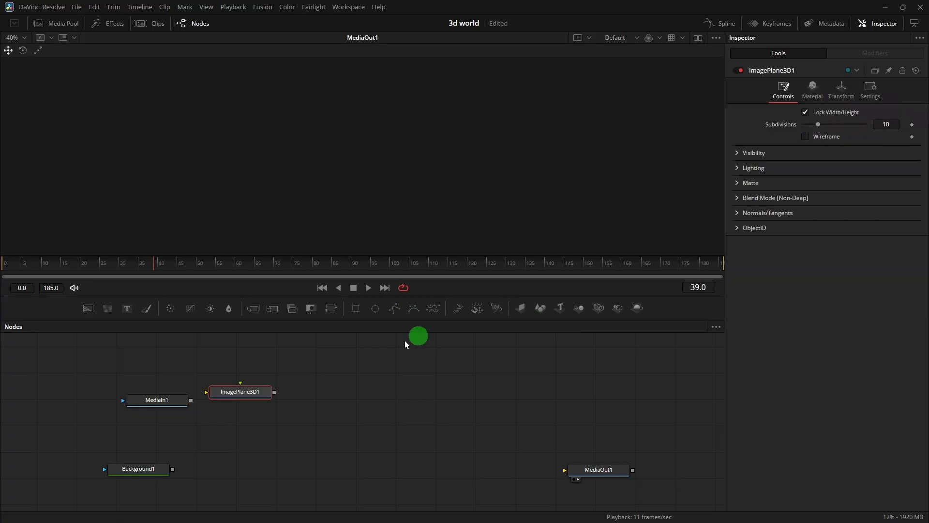
{"action": "left_click_drag", "start_coordinate": [190, 402], "coordinate": [298, 402]}
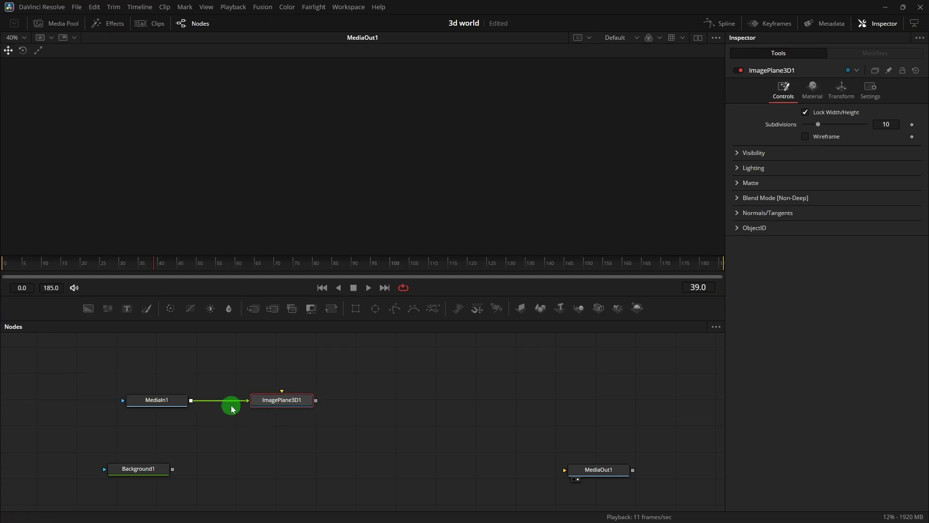
{"action": "left_click", "coordinate": [253, 407]}
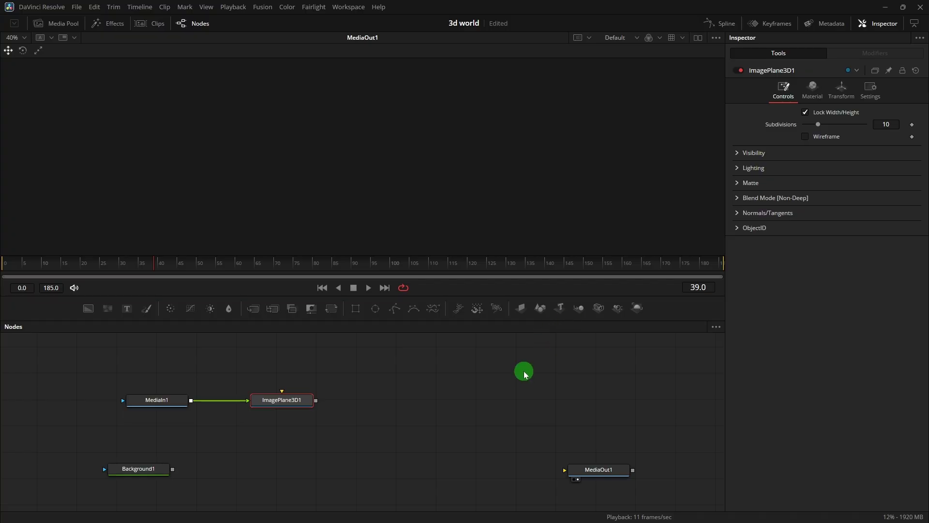
Chain a Merge3D and a Renderer3D after ImagePlane3D1 into MediaOut1, and space out the nodes.
{"action": "left_click", "coordinate": [584, 311]}
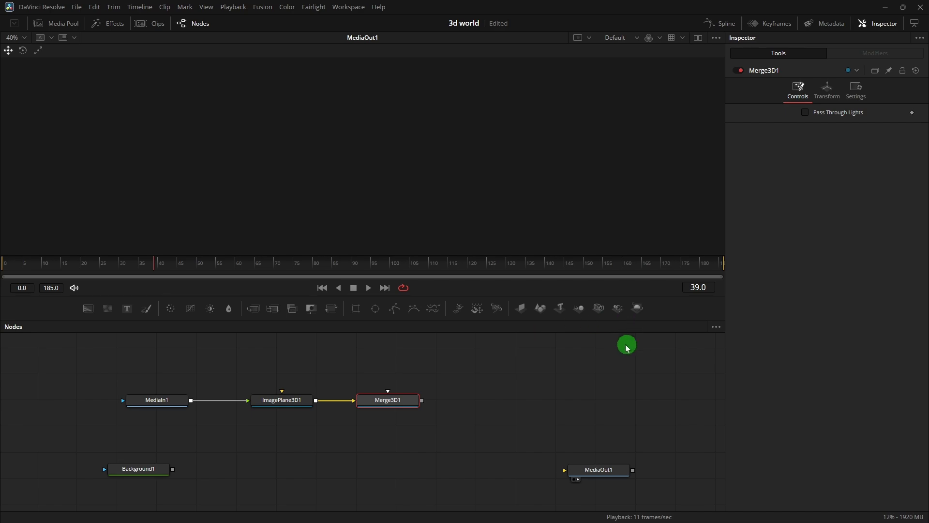
{"action": "left_click", "coordinate": [638, 313]}
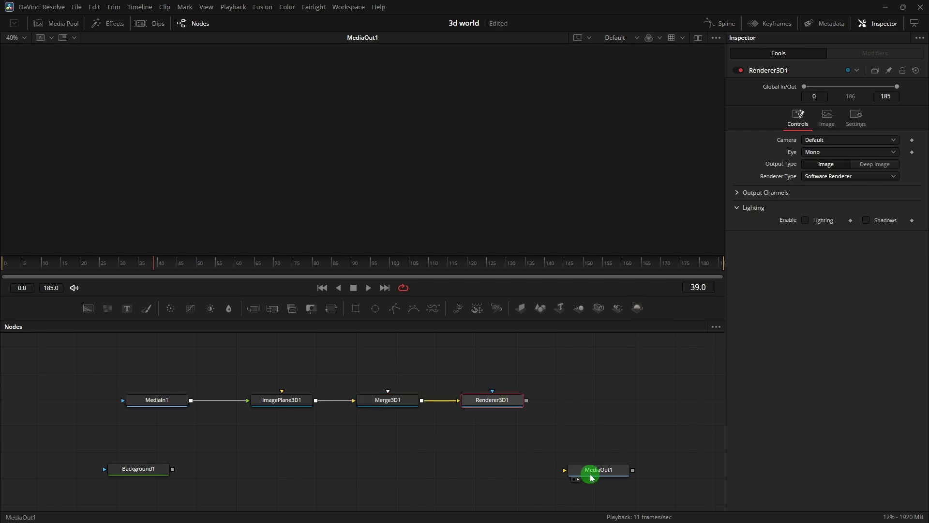
{"action": "left_click_drag", "start_coordinate": [526, 400], "coordinate": [657, 403]}
{"action": "left_click_drag", "start_coordinate": [138, 469], "coordinate": [85, 468]}
{"action": "left_click_drag", "start_coordinate": [155, 402], "coordinate": [193, 402]}
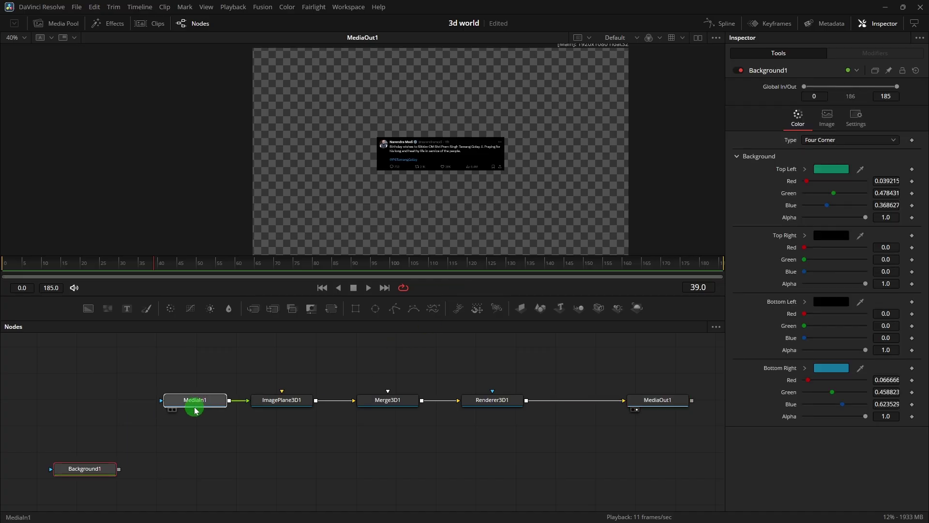
Show Merge3D1 in a second viewer and examine the tweet plane in 3D space.
{"action": "left_click", "coordinate": [403, 399]}
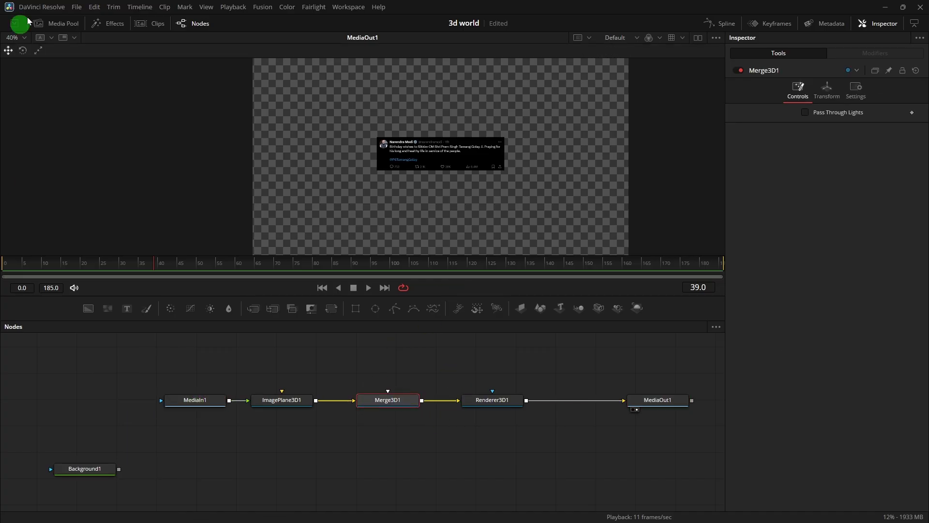
{"action": "left_click", "coordinate": [697, 38]}
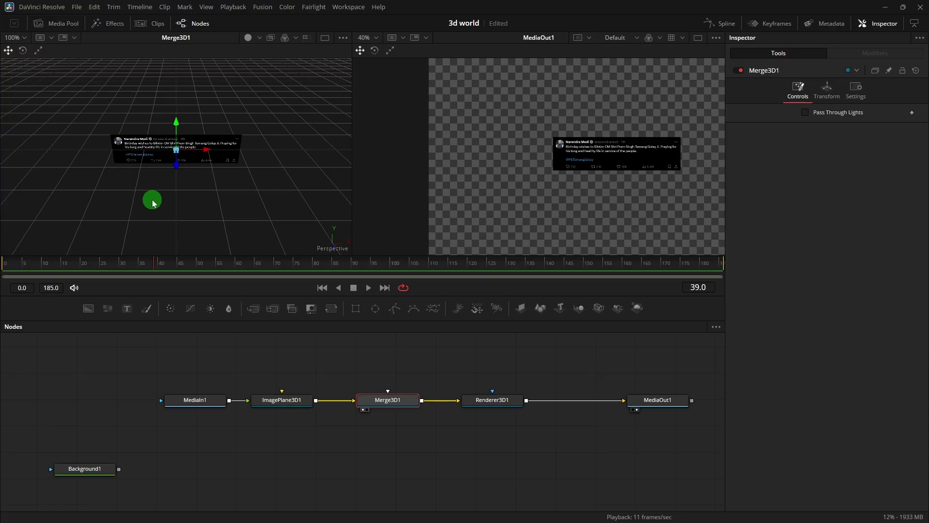
{"action": "left_click_drag", "start_coordinate": [153, 203], "coordinate": [180, 249]}
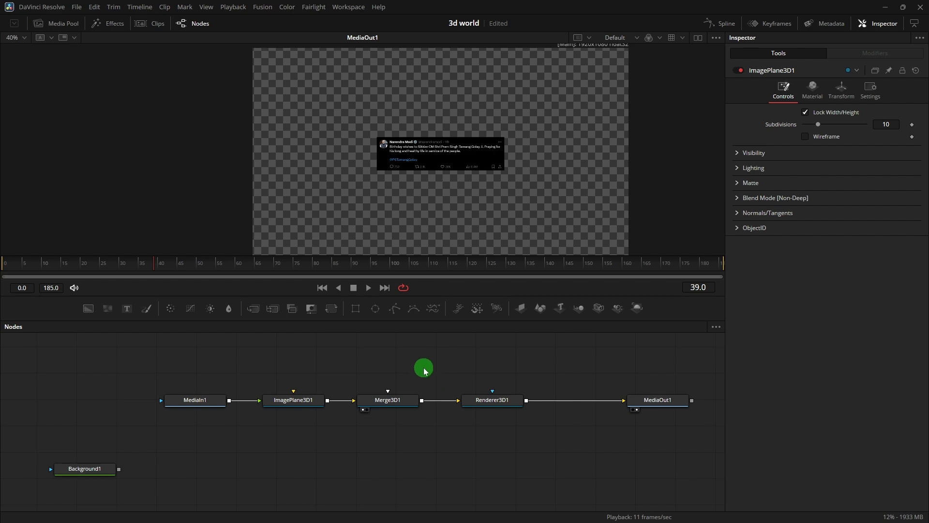
Connect a new Camera3D node to Merge3D1, align it above the merge, and set its Z translation to 2.37.
{"action": "scroll", "coordinate": [424, 369], "scroll_direction": "up", "scroll_amount": 2}
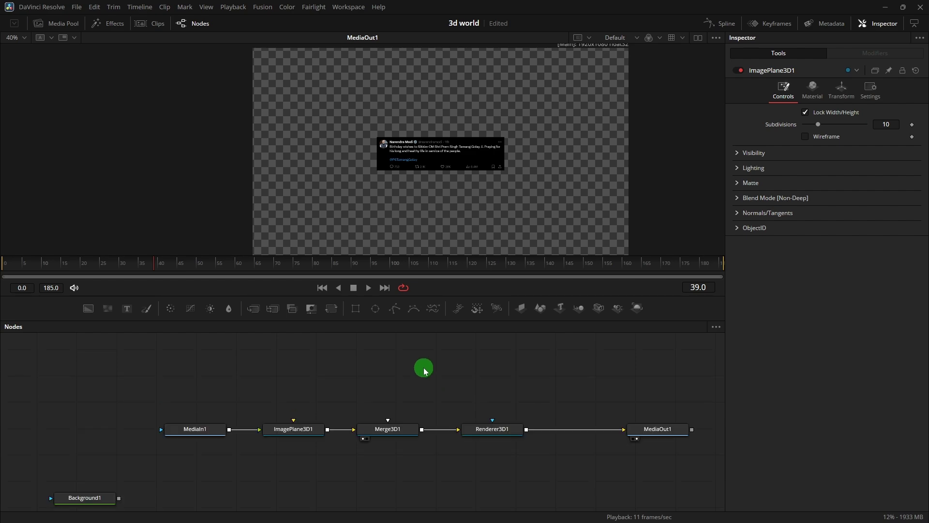
{"action": "left_click", "coordinate": [599, 308]}
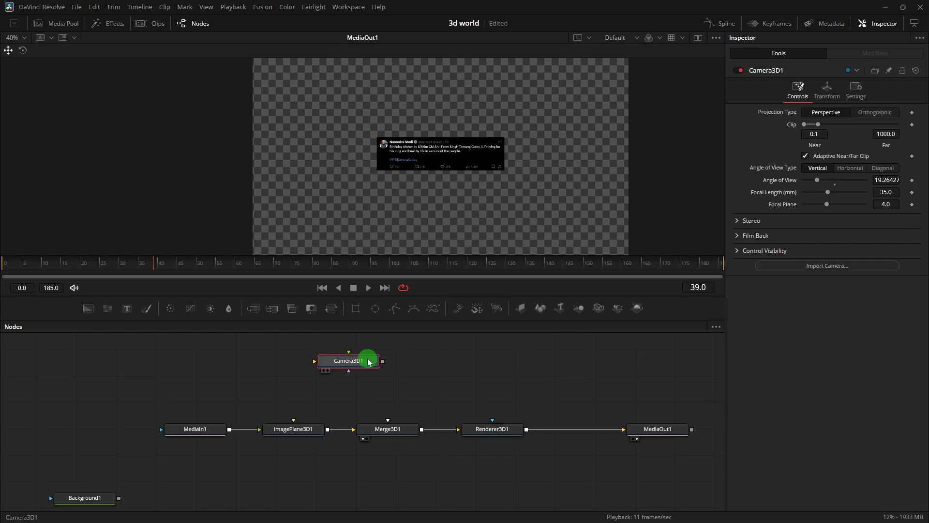
{"action": "left_click_drag", "start_coordinate": [401, 363], "coordinate": [396, 430]}
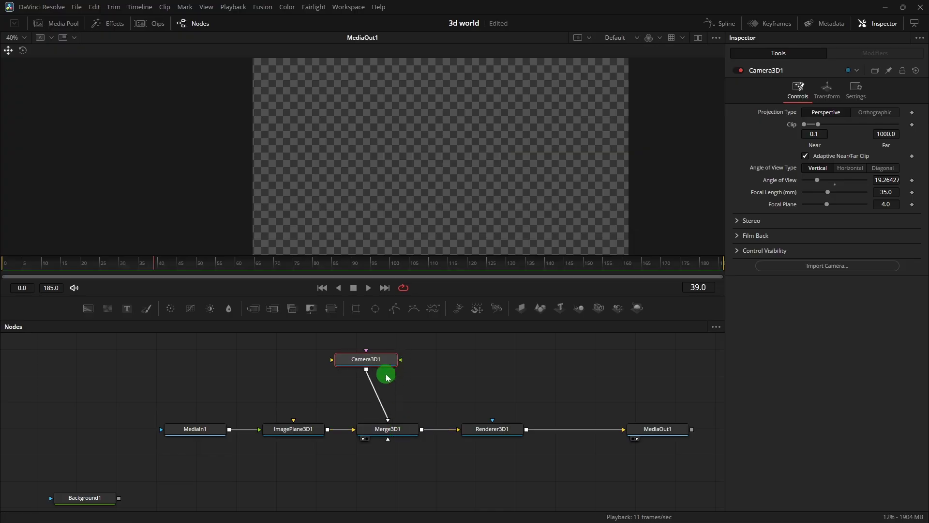
{"action": "left_click_drag", "start_coordinate": [387, 363], "coordinate": [394, 385]}
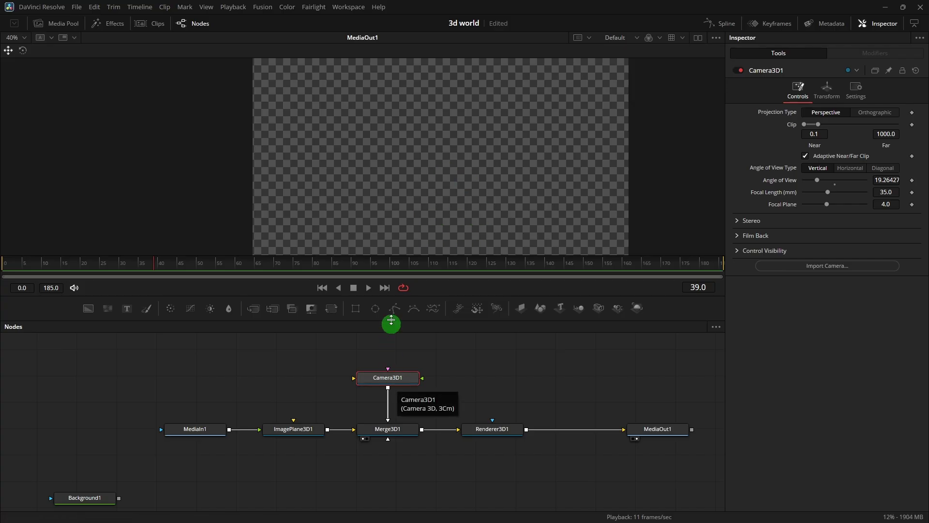
{"action": "left_click", "coordinate": [828, 96]}
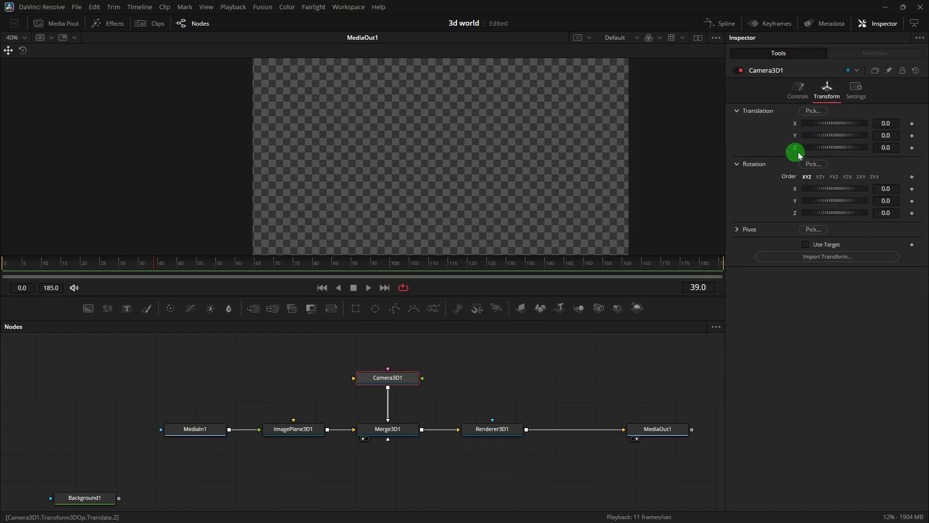
{"action": "left_click_drag", "start_coordinate": [887, 147], "coordinate": [546, 137]}
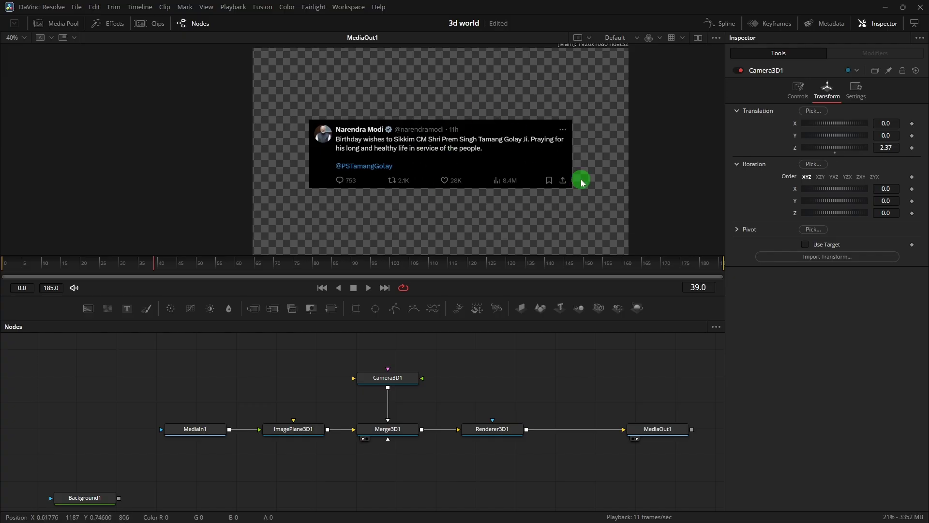
Replace MediaIn1 with Background1 as the input of ImagePlane3D1 and line Background1 up with the 3D chain.
{"action": "scroll", "coordinate": [186, 398], "scroll_direction": "down", "scroll_amount": 2}
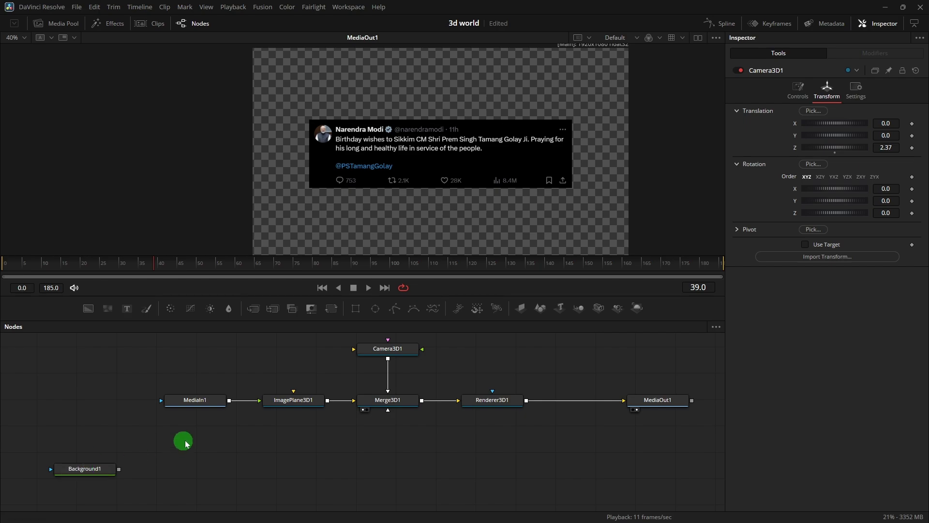
{"action": "left_click_drag", "start_coordinate": [205, 405], "coordinate": [126, 378]}
{"action": "left_click_drag", "start_coordinate": [120, 472], "coordinate": [266, 402]}
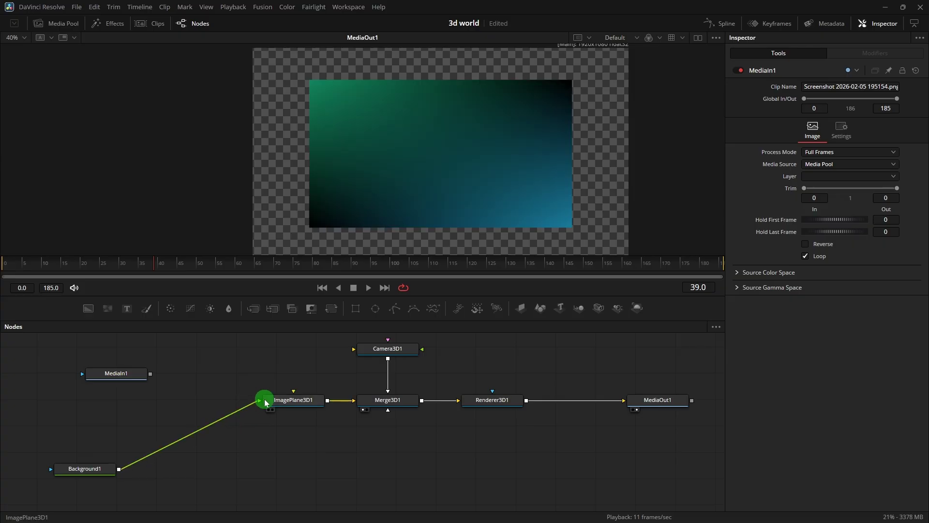
{"action": "left_click_drag", "start_coordinate": [85, 468], "coordinate": [60, 358]}
{"action": "left_click_drag", "start_coordinate": [114, 400], "coordinate": [147, 400]}
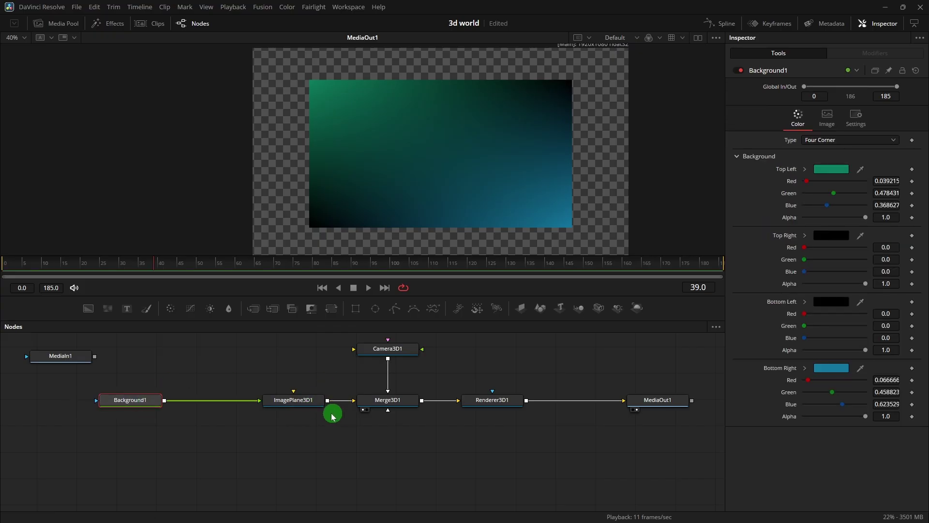
Show Merge3D1 beside a fitted MediaOut1 view and move Camera3D1 toward the gradient plane to a Z translation of about 1.65.
{"action": "left_click", "coordinate": [382, 402]}
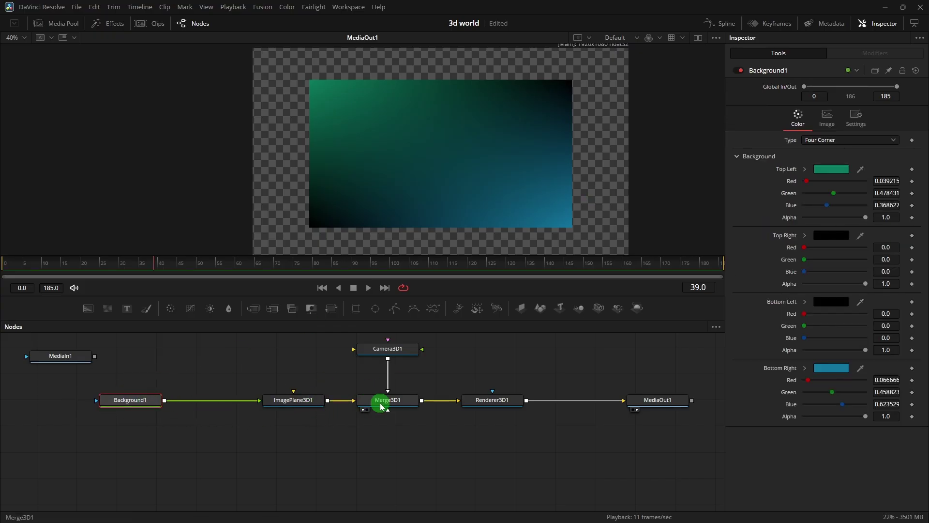
{"action": "left_click_drag", "start_coordinate": [393, 366], "coordinate": [296, 198]}
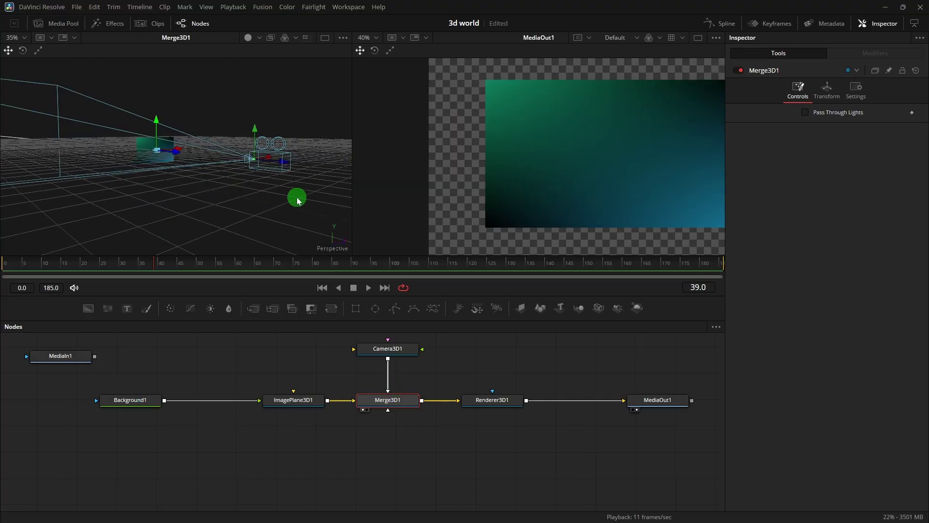
{"action": "double_click", "coordinate": [362, 51]}
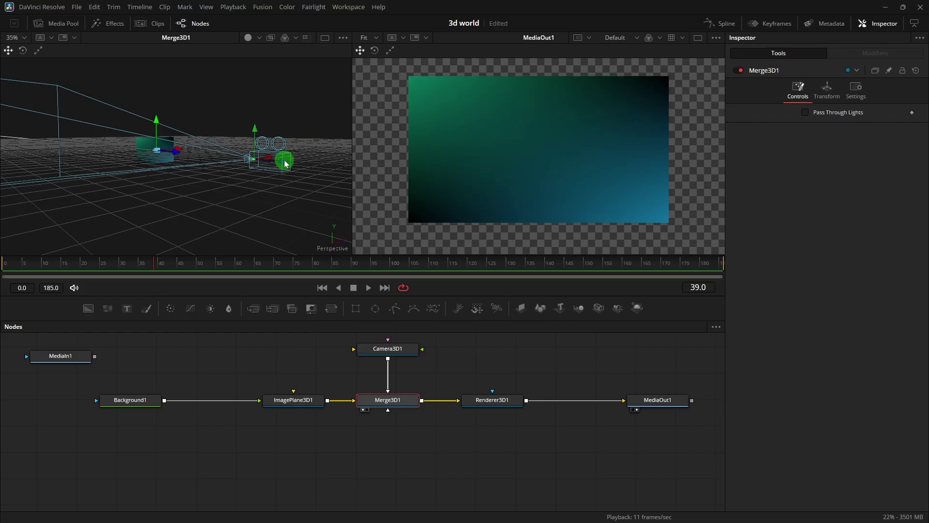
{"action": "left_click_drag", "start_coordinate": [286, 164], "coordinate": [246, 162]}
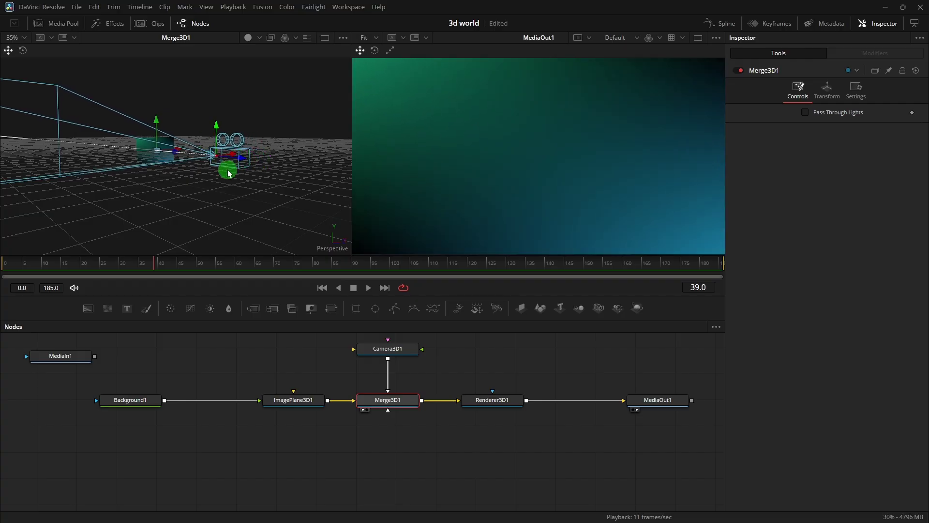
{"action": "scroll", "coordinate": [192, 169], "scroll_direction": "up", "scroll_amount": 2}
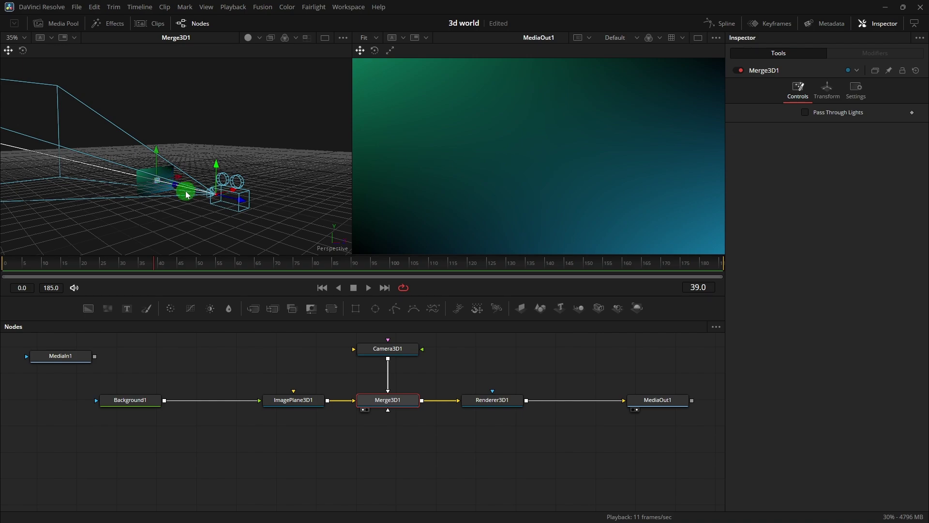
{"action": "scroll", "coordinate": [184, 193], "scroll_direction": "up", "scroll_amount": 2}
{"action": "left_click_drag", "start_coordinate": [183, 192], "coordinate": [146, 172]}
{"action": "scroll", "coordinate": [188, 176], "scroll_direction": "up", "scroll_amount": 1}
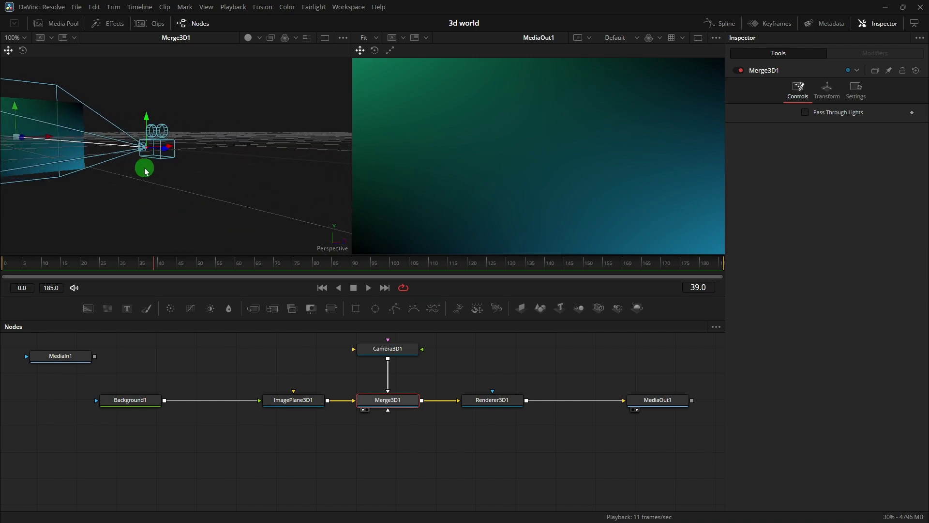
{"action": "left_click_drag", "start_coordinate": [80, 172], "coordinate": [281, 205]}
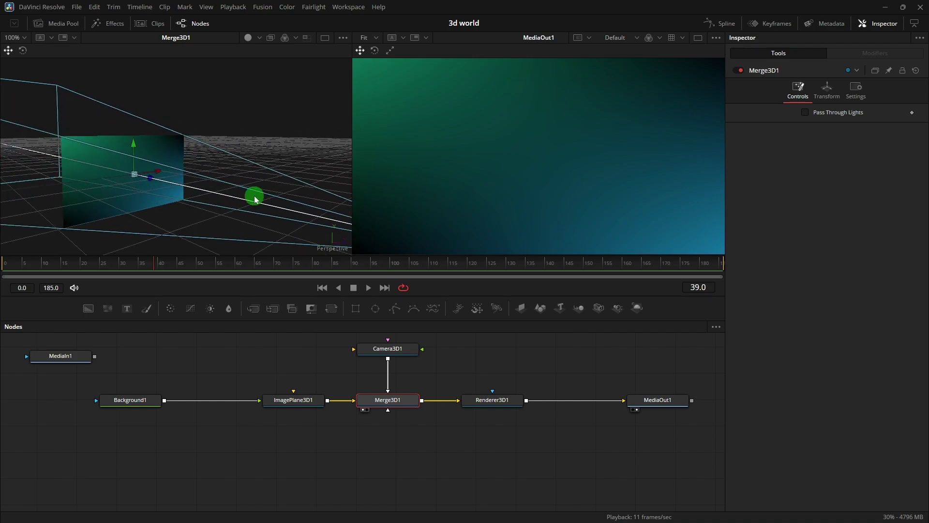
{"action": "scroll", "coordinate": [262, 192], "scroll_direction": "down", "scroll_amount": 2}
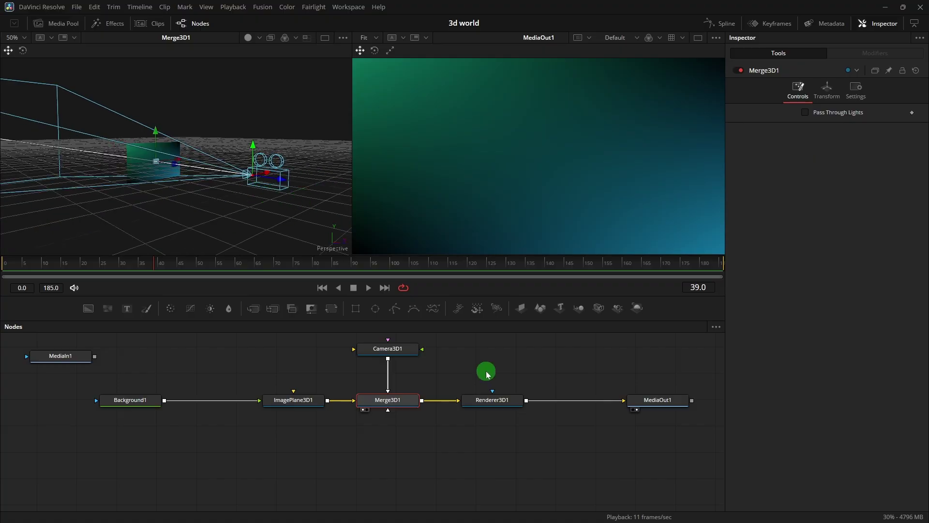
Set the focal length of Camera3D1 to 200 mm.
{"action": "left_click", "coordinate": [398, 352]}
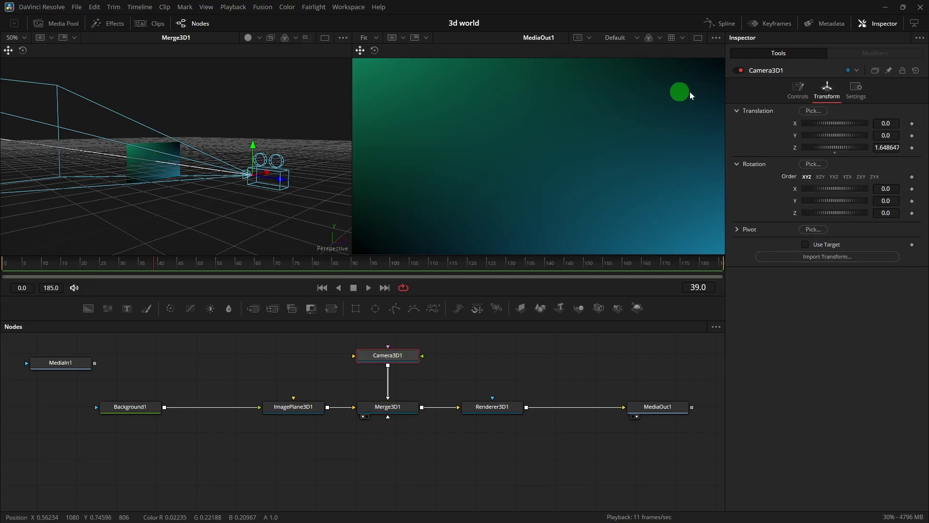
{"action": "left_click", "coordinate": [801, 96]}
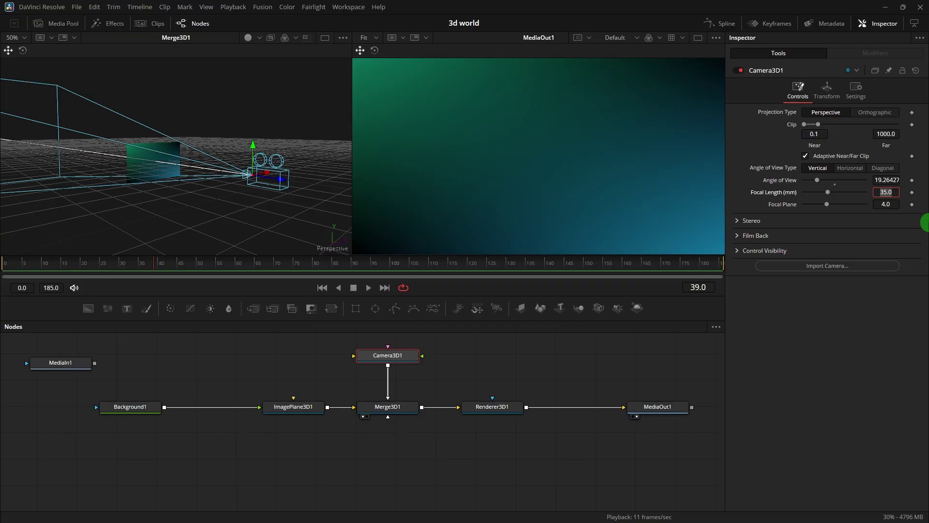
{"action": "key", "text": "Return"}
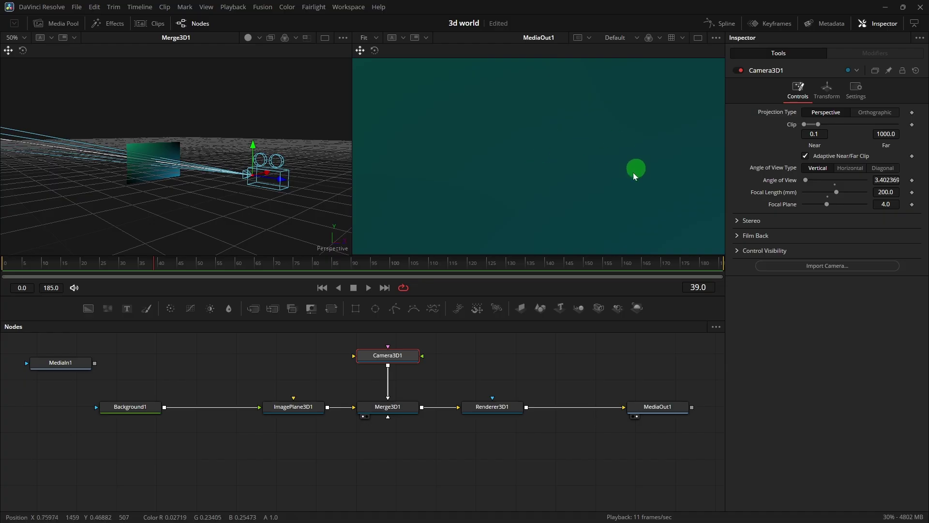
Move Camera3D1 back to a Z translation of about 9.4 so the gradient plane exactly fills the MediaOut1 frame.
{"action": "left_click", "coordinate": [832, 95]}
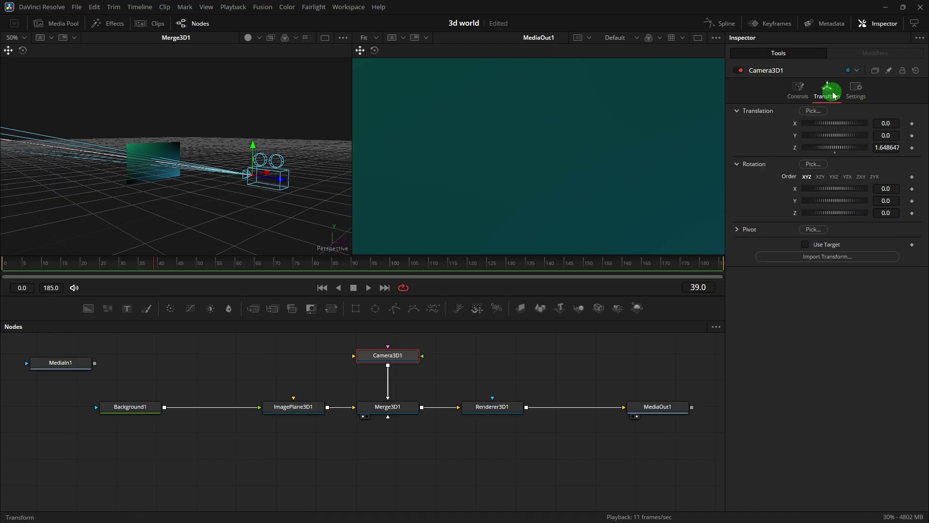
{"action": "left_click", "coordinate": [886, 148]}
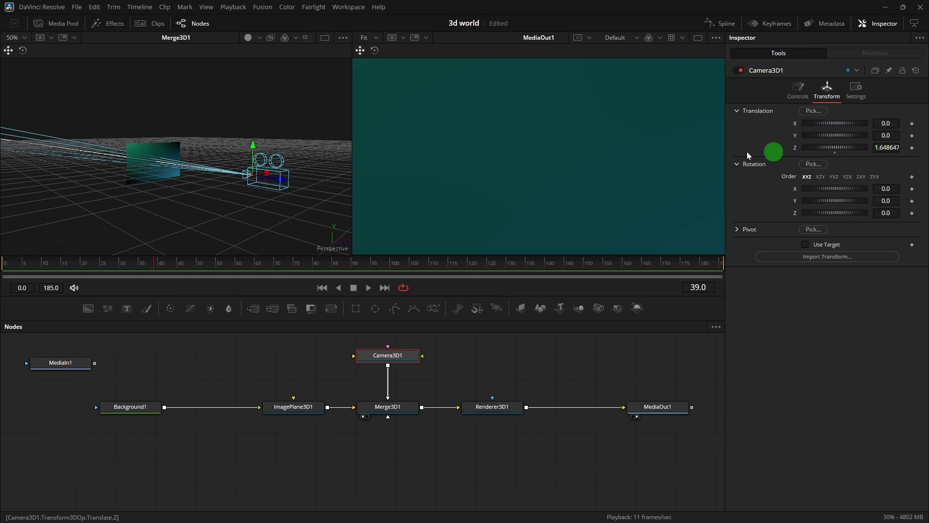
{"action": "left_click_drag", "start_coordinate": [884, 149], "coordinate": [380, 216]}
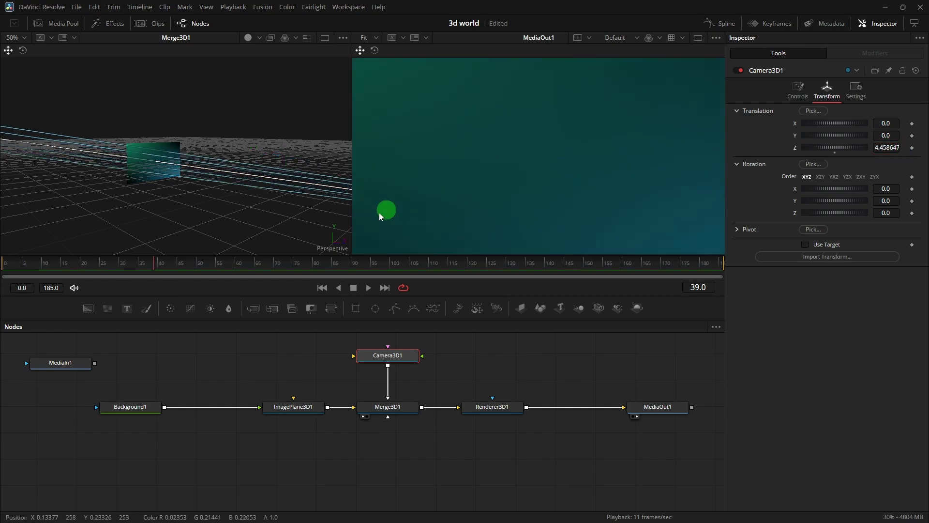
{"action": "left_click_drag", "start_coordinate": [276, 225], "coordinate": [170, 150]}
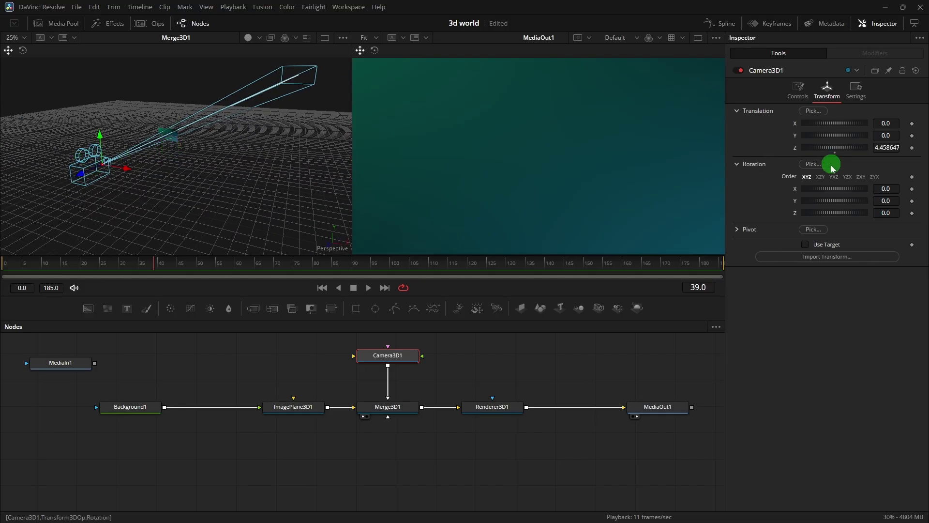
{"action": "left_click_drag", "start_coordinate": [880, 147], "coordinate": [583, 143]}
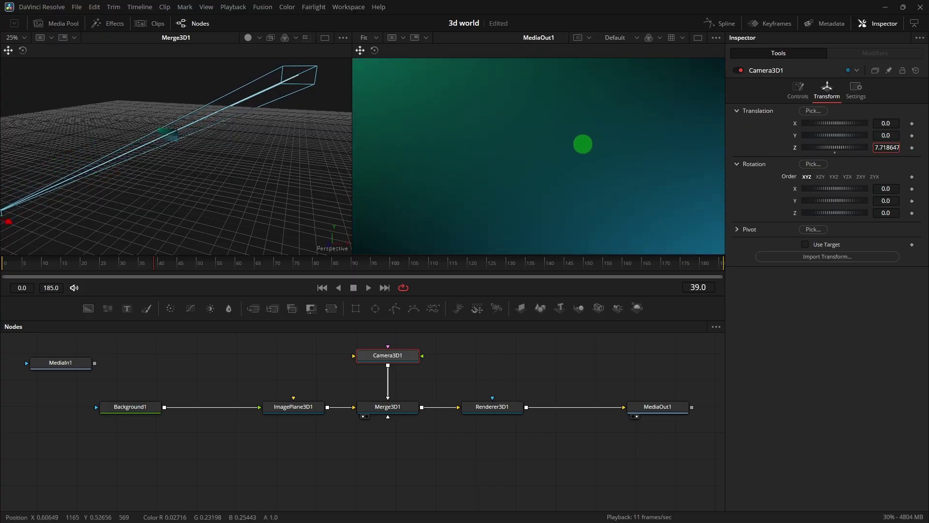
{"action": "left_click", "coordinate": [374, 40]}
{"action": "left_click", "coordinate": [369, 53]}
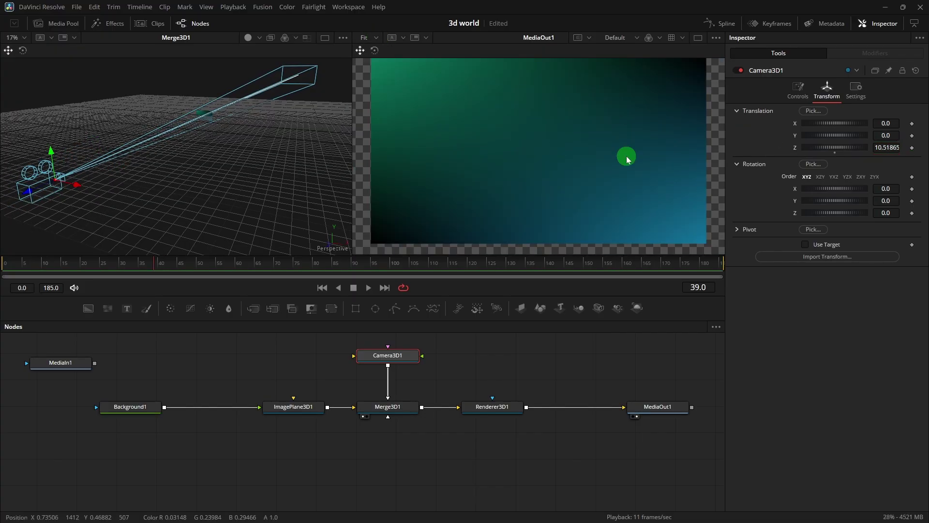
{"action": "scroll", "coordinate": [626, 157], "scroll_direction": "down", "scroll_amount": 2}
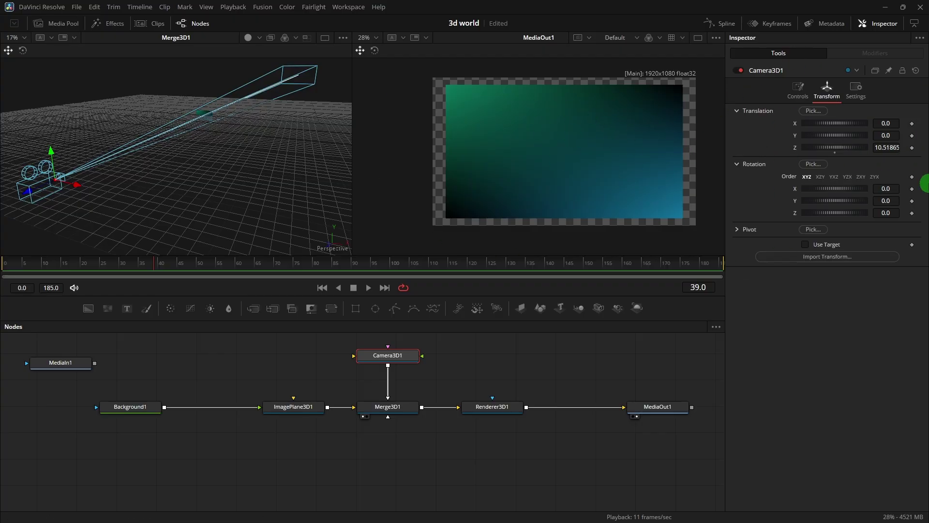
{"action": "left_click_drag", "start_coordinate": [893, 148], "coordinate": [870, 148]}
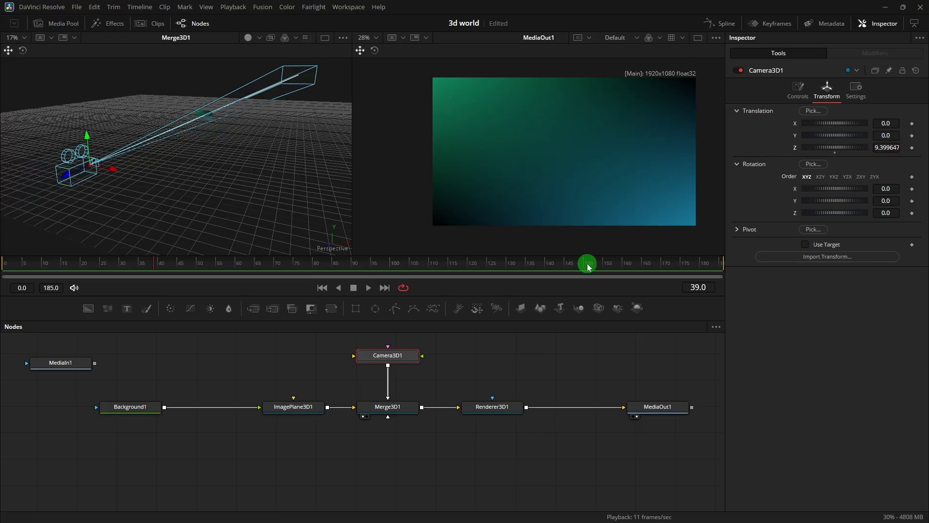
Place the MediaIn1 node directly above Background1 in the node graph.
{"action": "left_click", "coordinate": [169, 137]}
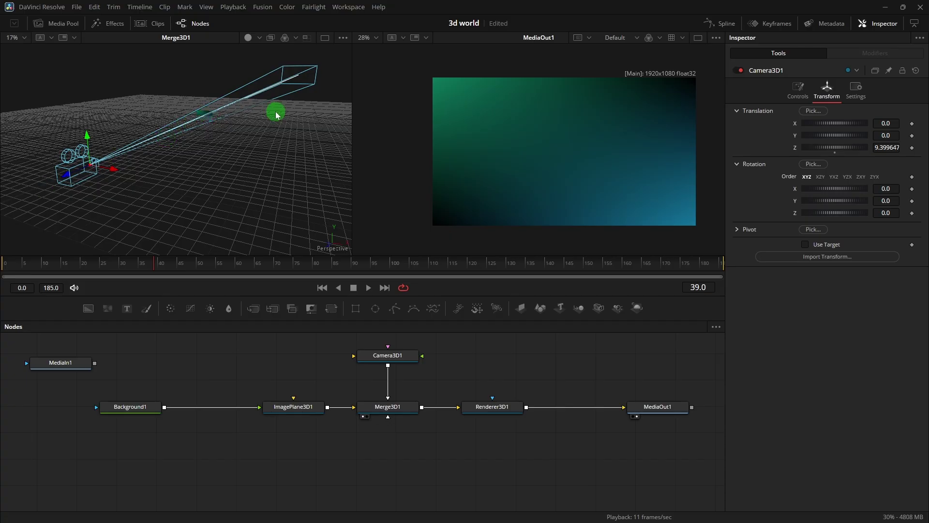
{"action": "scroll", "coordinate": [195, 167], "scroll_direction": "up", "scroll_amount": 3}
{"action": "mouse_move", "coordinate": [165, 152]}
{"action": "left_mouse_down"}
{"action": "mouse_move", "coordinate": [191, 158]}
{"action": "mouse_move", "coordinate": [176, 140]}
{"action": "left_mouse_up"}
{"action": "scroll", "coordinate": [215, 163], "scroll_direction": "down", "scroll_amount": 3}
{"action": "scroll", "coordinate": [180, 425], "scroll_direction": "up", "scroll_amount": 3}
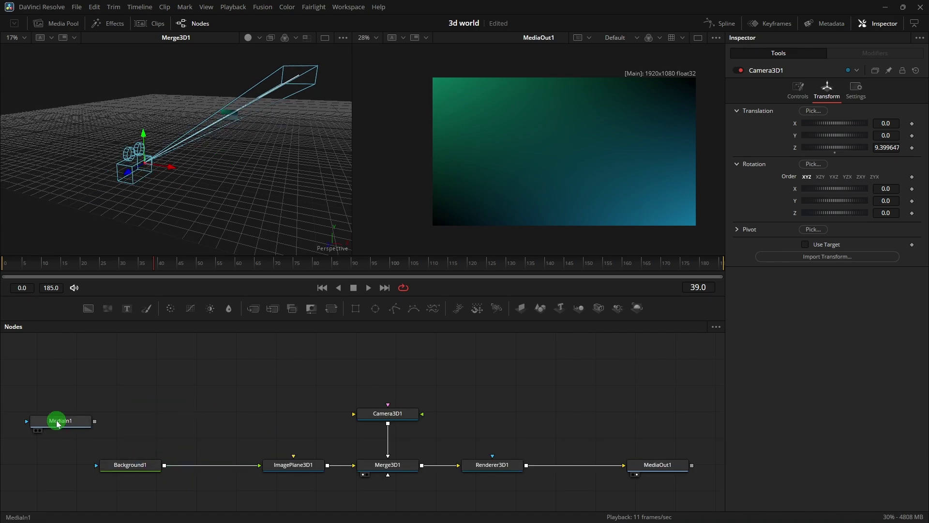
{"action": "left_click_drag", "start_coordinate": [58, 419], "coordinate": [139, 381]}
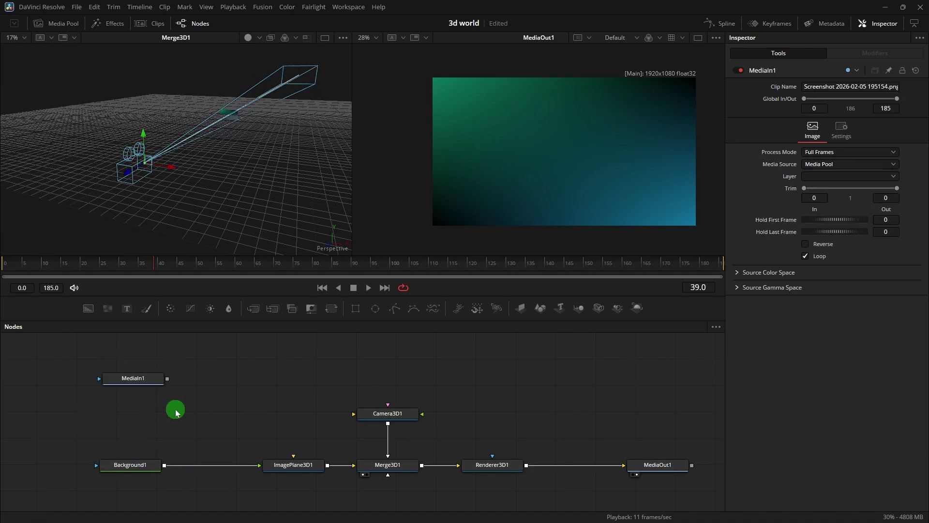
{"action": "left_click", "coordinate": [168, 384]}
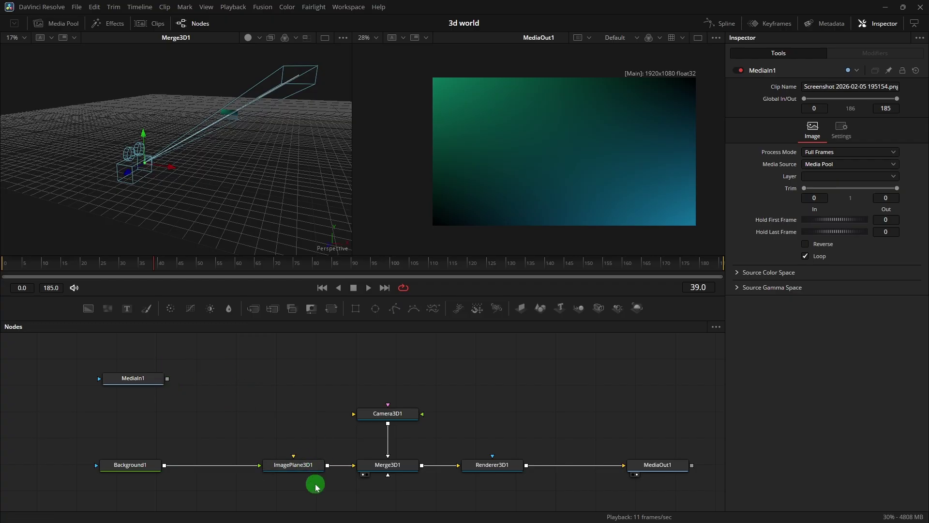
Move the Camera3D1 node below Merge3D1 to free the space above the merge.
{"action": "scroll", "coordinate": [302, 471], "scroll_direction": "down", "scroll_amount": 1}
{"action": "left_click", "coordinate": [400, 382]}
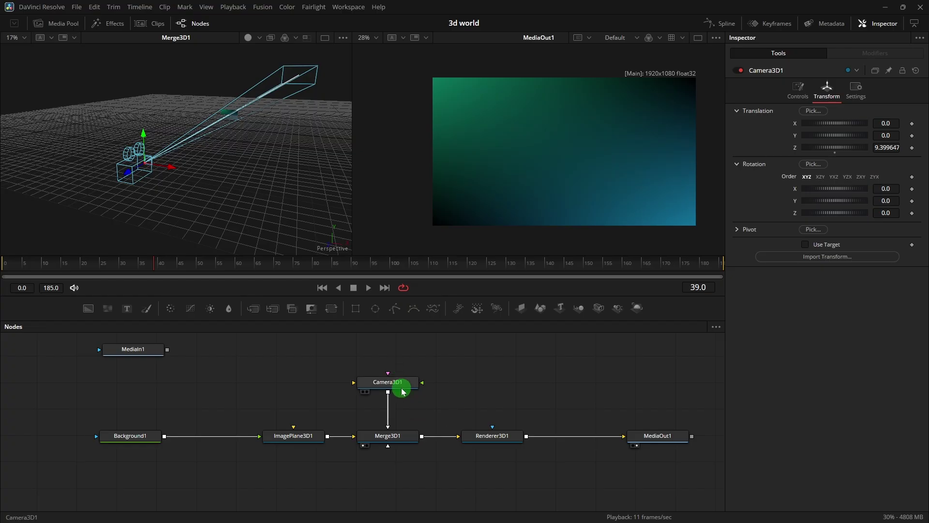
{"action": "left_click_drag", "start_coordinate": [400, 387], "coordinate": [410, 499]}
{"action": "scroll", "coordinate": [402, 494], "scroll_direction": "up", "scroll_amount": 1}
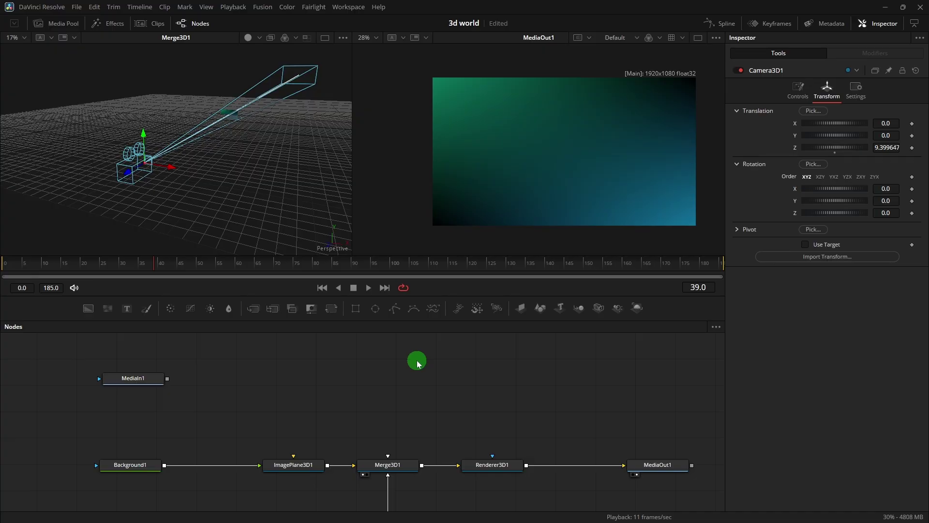
Add a second ImagePlane3D node beside MediaIn1, feed MediaIn1 into it, and connect its output to Merge3D1.
{"action": "left_click", "coordinate": [523, 310]}
{"action": "left_click_drag", "start_coordinate": [372, 412], "coordinate": [301, 377]}
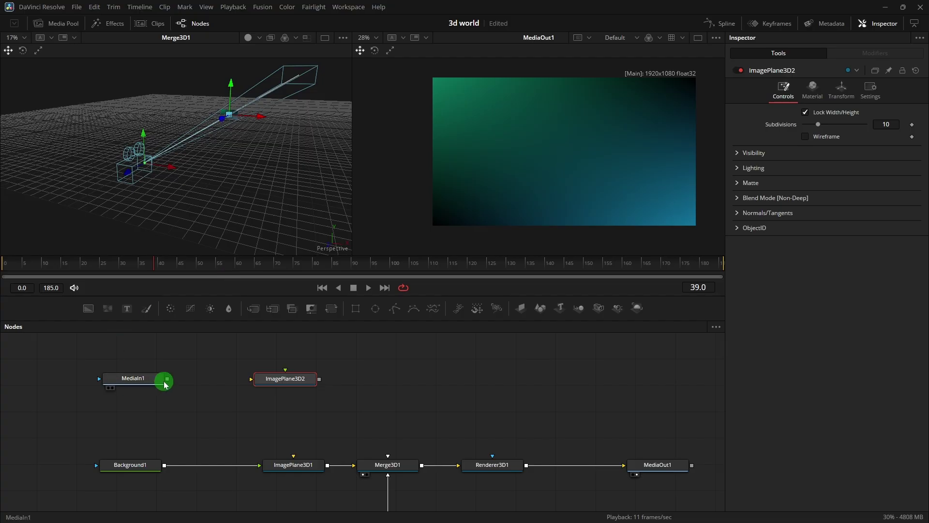
{"action": "left_click_drag", "start_coordinate": [167, 379], "coordinate": [286, 379]}
{"action": "left_click_drag", "start_coordinate": [319, 379], "coordinate": [387, 462]}
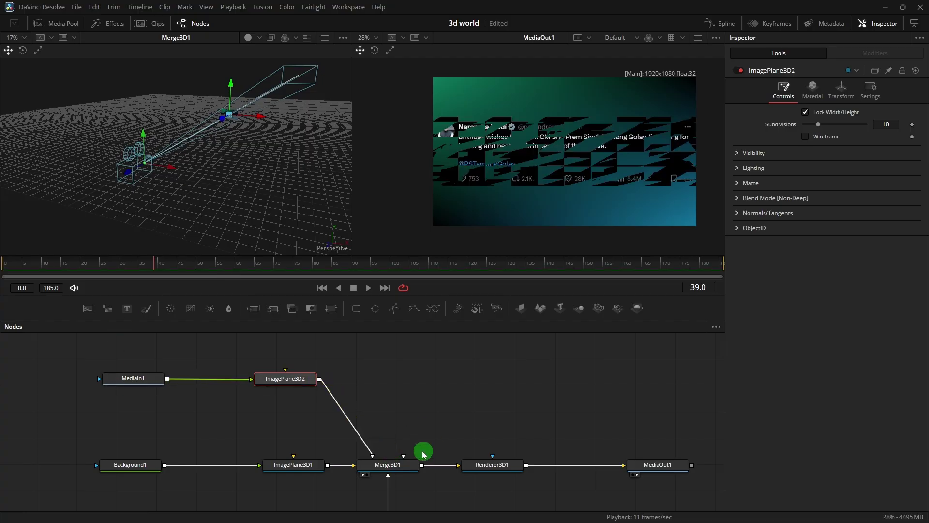
Show MediaOut1 in a single viewer and set the Z translation of ImagePlane3D2 to 0.001.
{"action": "left_click_drag", "start_coordinate": [611, 189], "coordinate": [600, 194]}
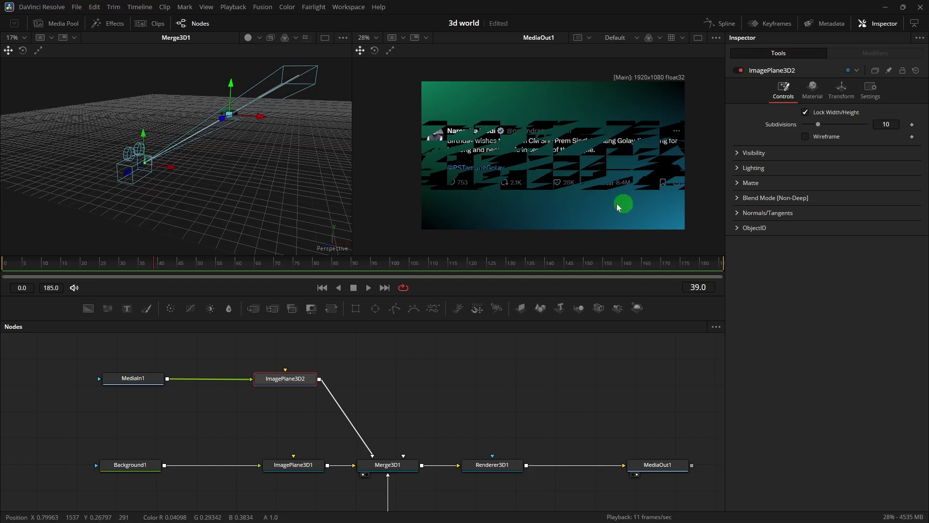
{"action": "left_click", "coordinate": [698, 37]}
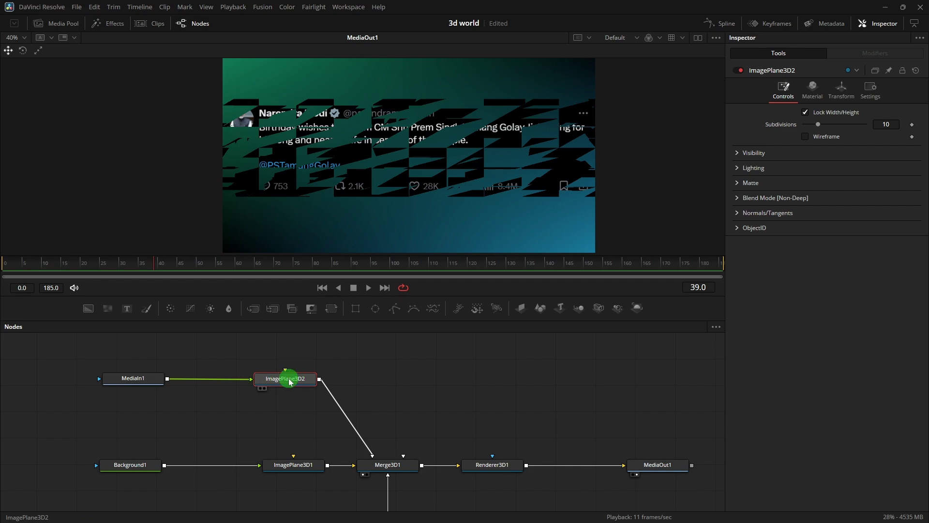
{"action": "left_click", "coordinate": [842, 90]}
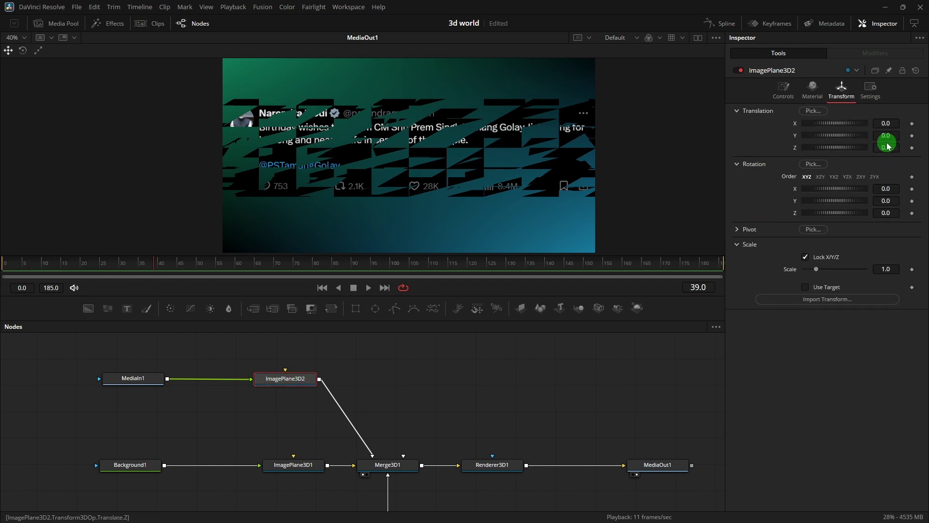
{"action": "left_click_drag", "start_coordinate": [885, 147], "coordinate": [887, 148]}
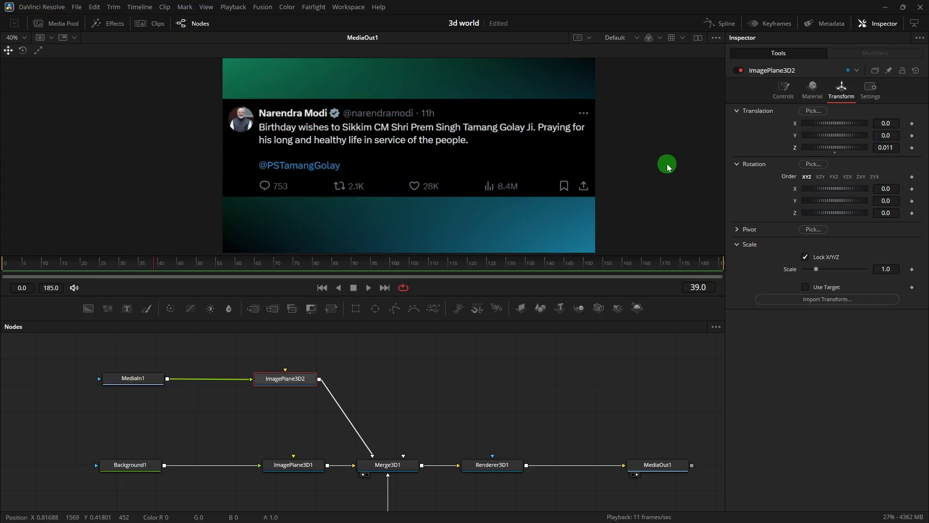
{"action": "left_click", "coordinate": [893, 146]}
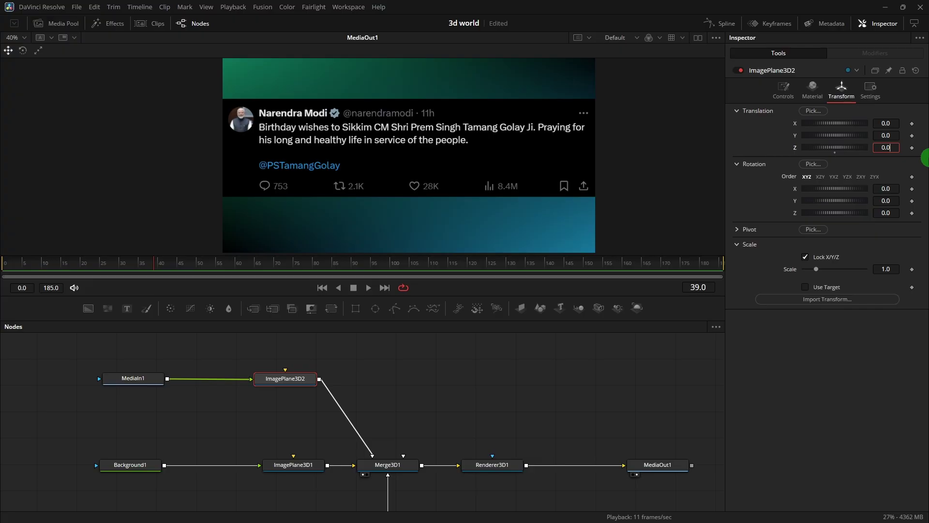
{"action": "left_click", "coordinate": [849, 360]}
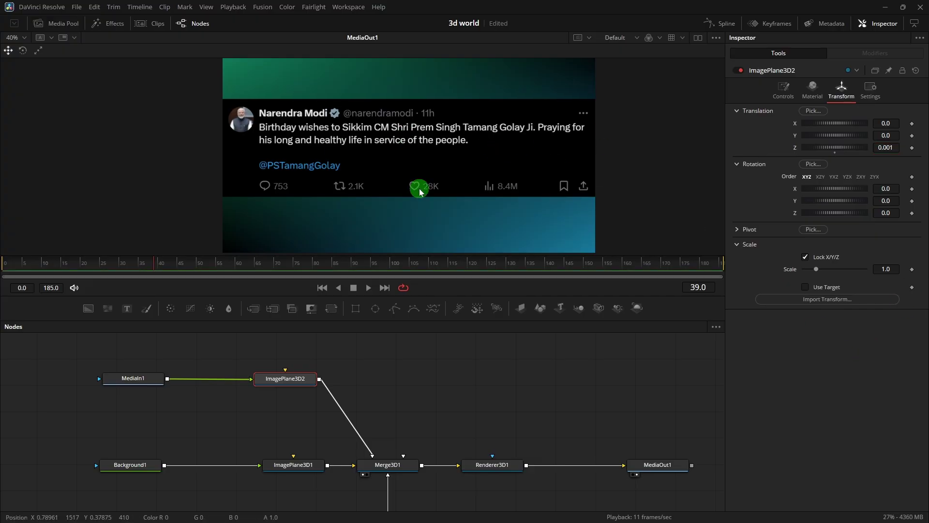
{"action": "left_click", "coordinate": [365, 368]}
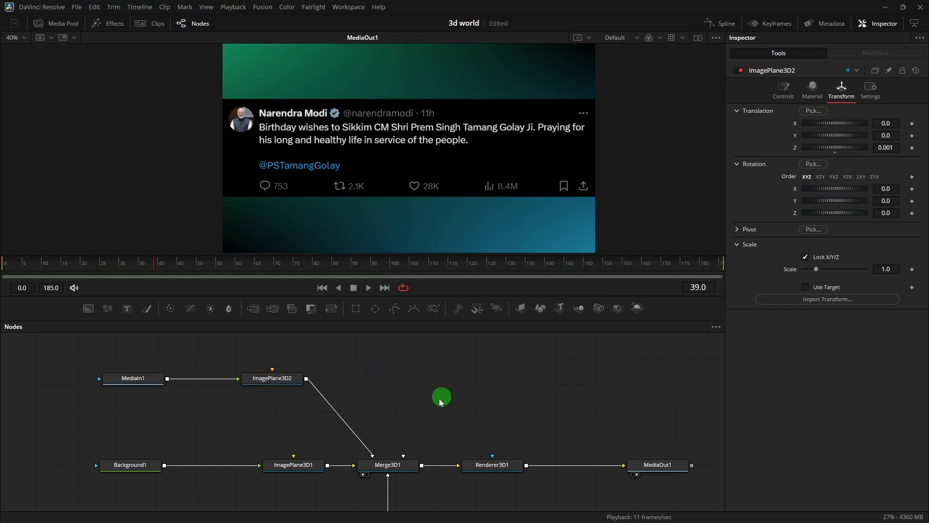
Scale ImagePlane3D2 down to 0.034.
{"action": "scroll", "coordinate": [409, 410], "scroll_direction": "up", "scroll_amount": 2}
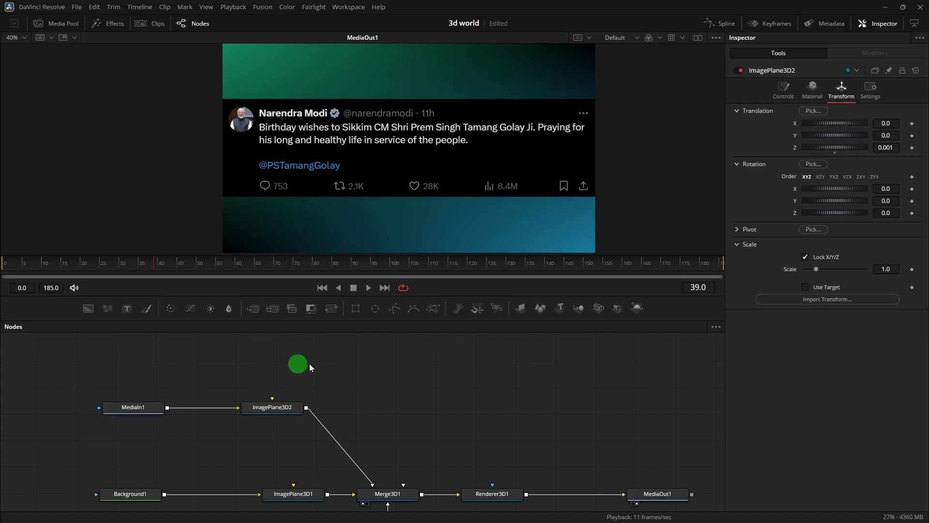
{"action": "left_click", "coordinate": [282, 412]}
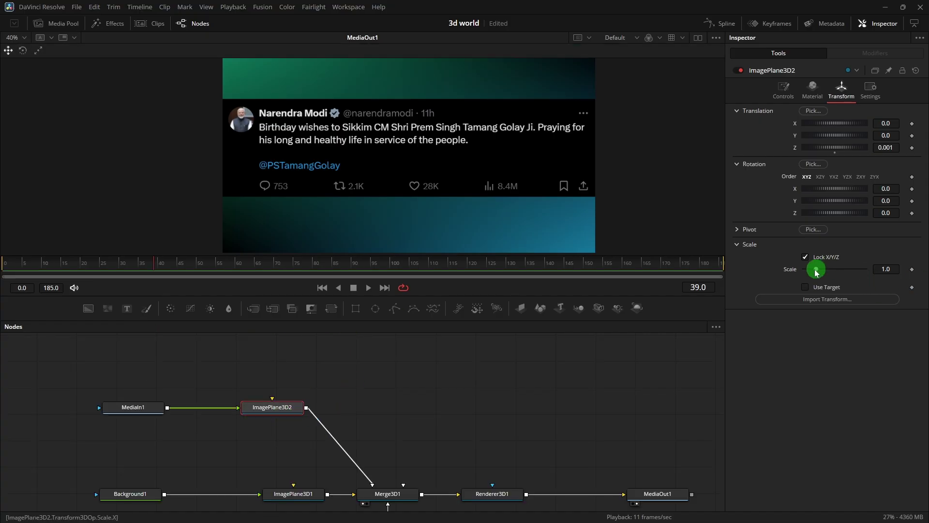
{"action": "left_click_drag", "start_coordinate": [889, 269], "coordinate": [426, 287]}
Examine the shrunken tweet against the gradient background in MediaOut1, both up close and in the full frame.
{"action": "scroll", "coordinate": [420, 150], "scroll_direction": "up", "scroll_amount": 2}
{"action": "scroll", "coordinate": [419, 151], "scroll_direction": "down", "scroll_amount": 1}
{"action": "scroll", "coordinate": [414, 160], "scroll_direction": "up", "scroll_amount": 3}
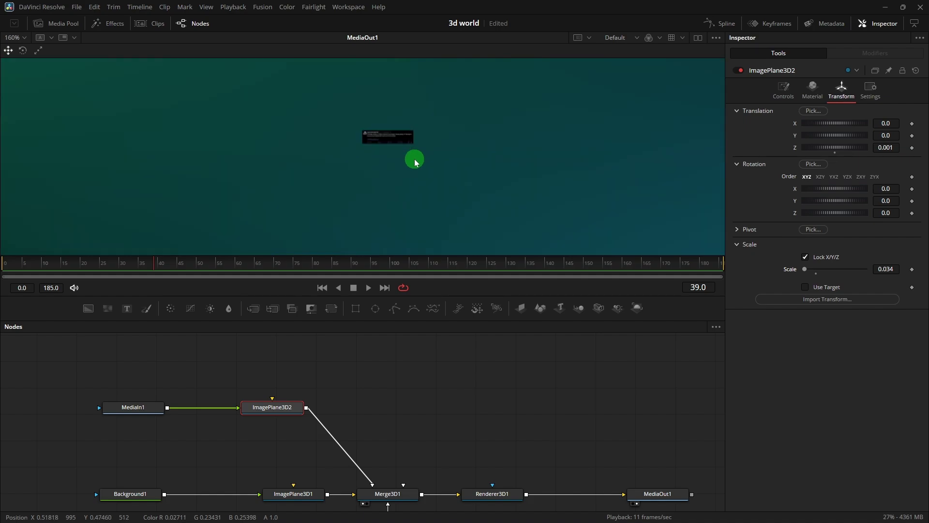
{"action": "scroll", "coordinate": [415, 160], "scroll_direction": "up", "scroll_amount": 2}
{"action": "scroll", "coordinate": [382, 148], "scroll_direction": "up", "scroll_amount": 1}
{"action": "scroll", "coordinate": [451, 169], "scroll_direction": "down", "scroll_amount": 7}
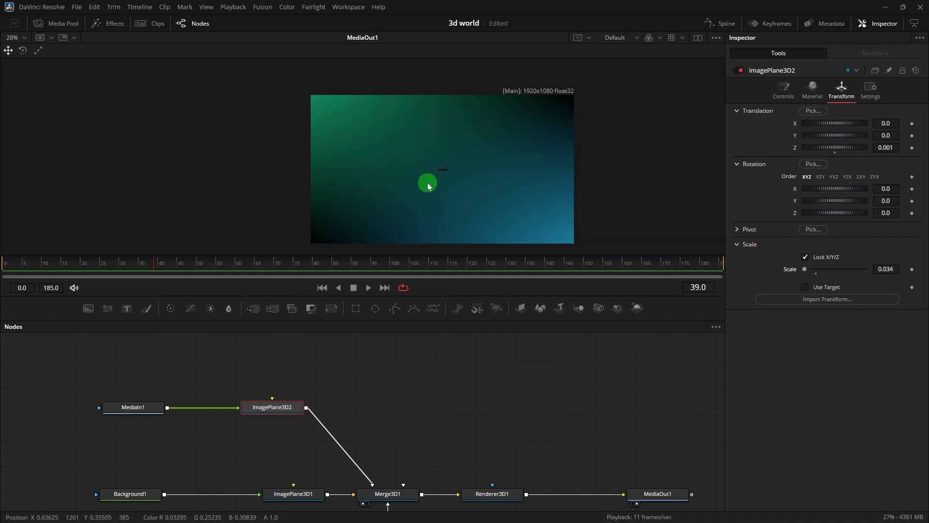
{"action": "scroll", "coordinate": [455, 186], "scroll_direction": "up", "scroll_amount": 1}
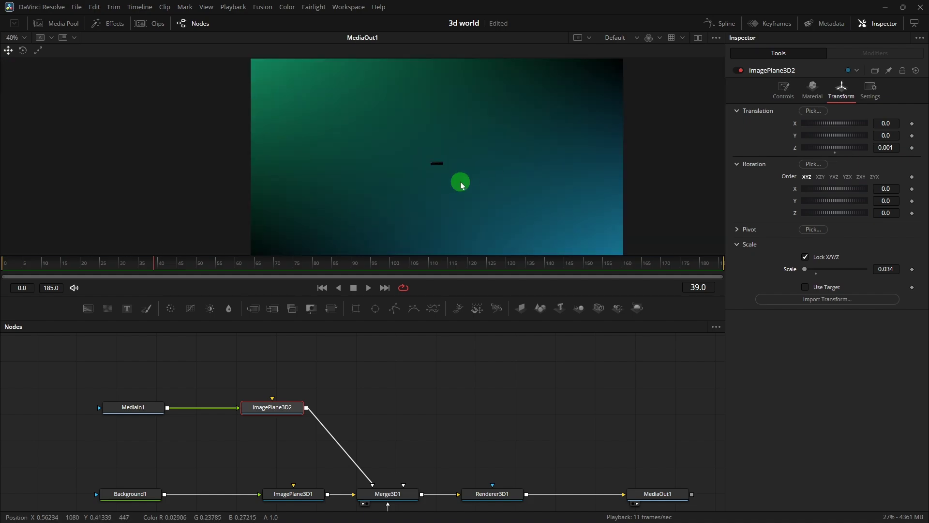
{"action": "scroll", "coordinate": [493, 150], "scroll_direction": "down", "scroll_amount": 1}
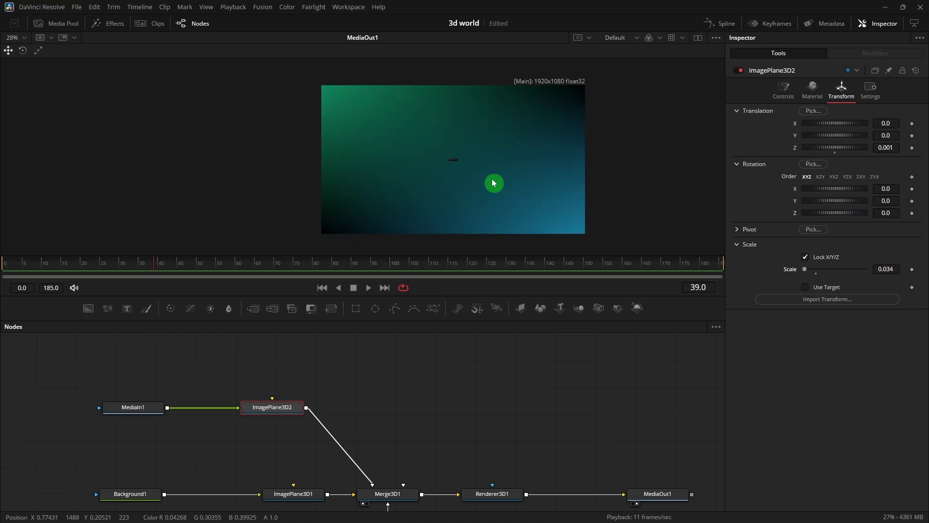
{"action": "scroll", "coordinate": [494, 183], "scroll_direction": "up", "scroll_amount": 1}
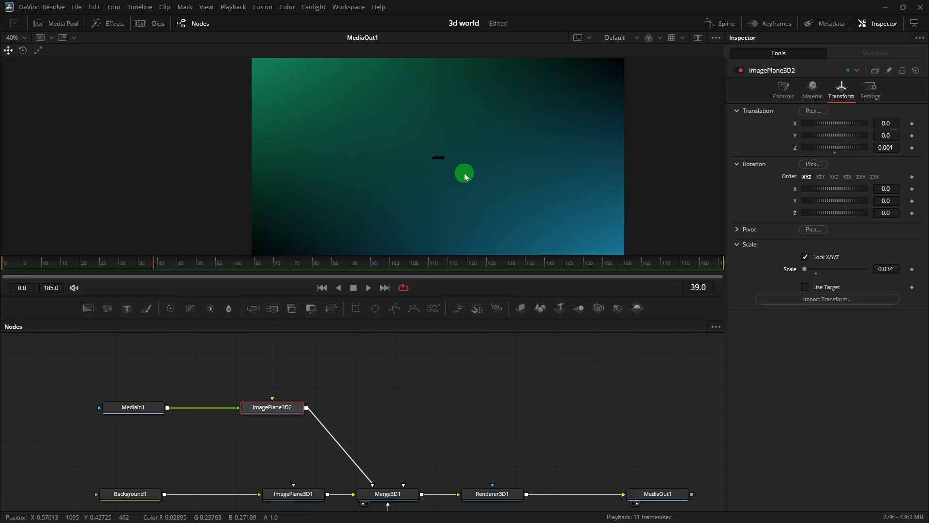
Duplicate the MediaIn1 and ImagePlane3D2 nodes together above the originals and connect the copied image plane to Merge3D1.
{"action": "left_click", "coordinate": [133, 353]}
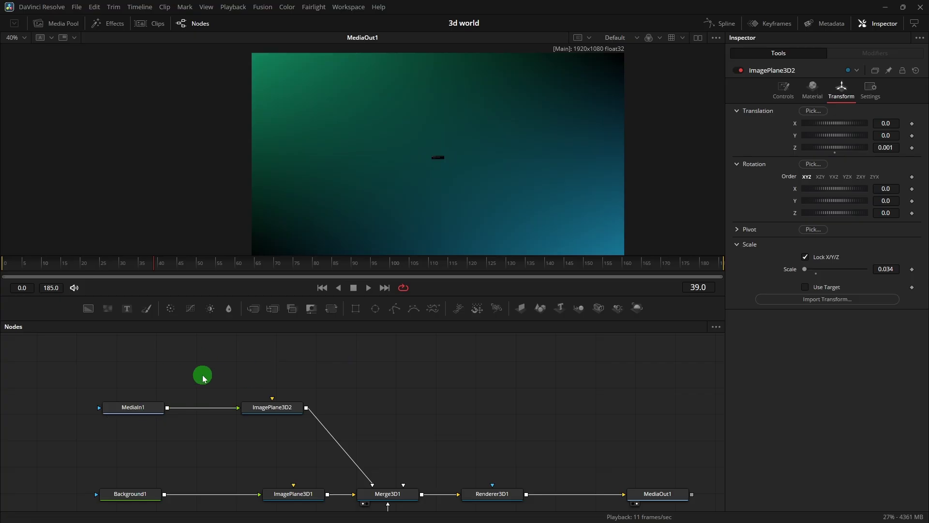
{"action": "left_click_drag", "start_coordinate": [102, 367], "coordinate": [283, 439]}
{"action": "left_click", "coordinate": [353, 386]}
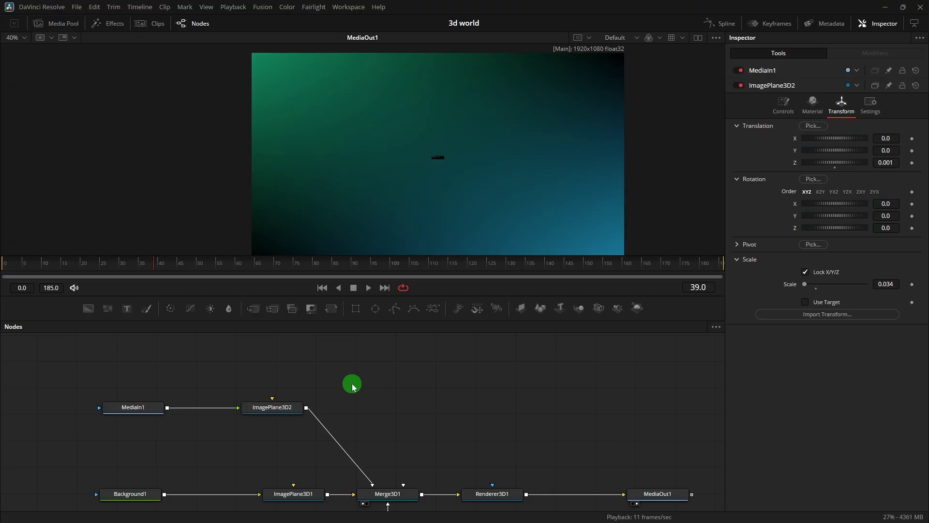
{"action": "key", "text": "ctrl+v"}
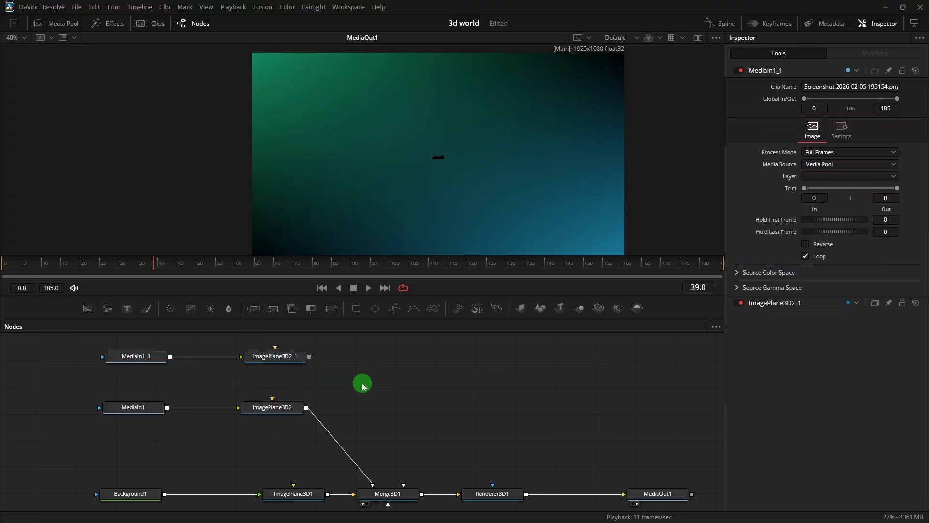
{"action": "left_click_drag", "start_coordinate": [319, 370], "coordinate": [396, 497]}
Move the duplicated node pair closer to the MediaIn1 row and show the settings of ImagePlane3D2_1.
{"action": "scroll", "coordinate": [295, 401], "scroll_direction": "up", "scroll_amount": 3}
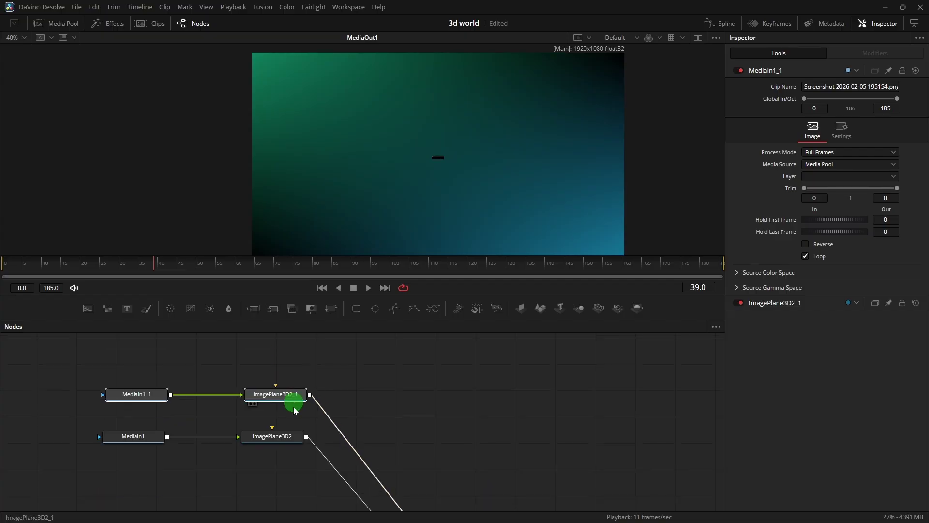
{"action": "left_click", "coordinate": [292, 403]}
{"action": "left_click", "coordinate": [284, 409]}
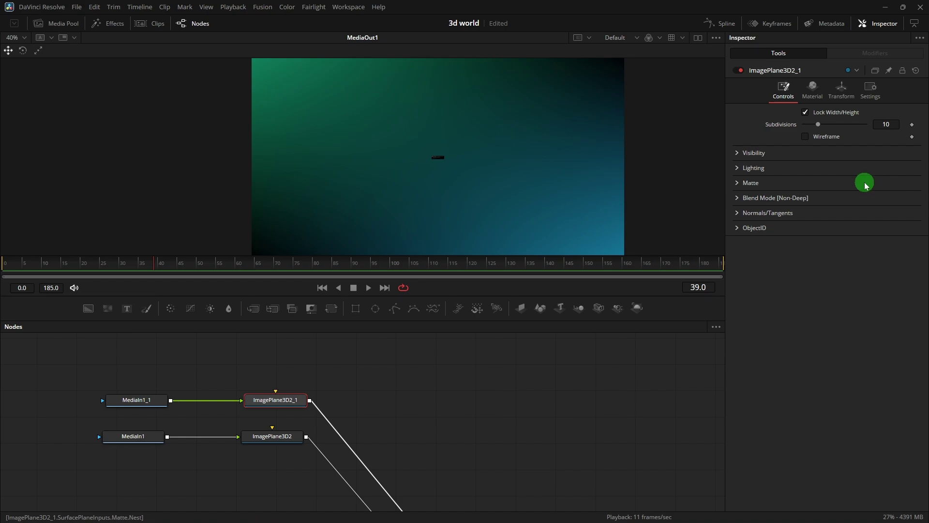
Scale ImagePlane3D2_1 to 0.2368 and offset it to X 0.319, Y 0.108.
{"action": "left_click", "coordinate": [856, 95]}
{"action": "left_click", "coordinate": [885, 269]}
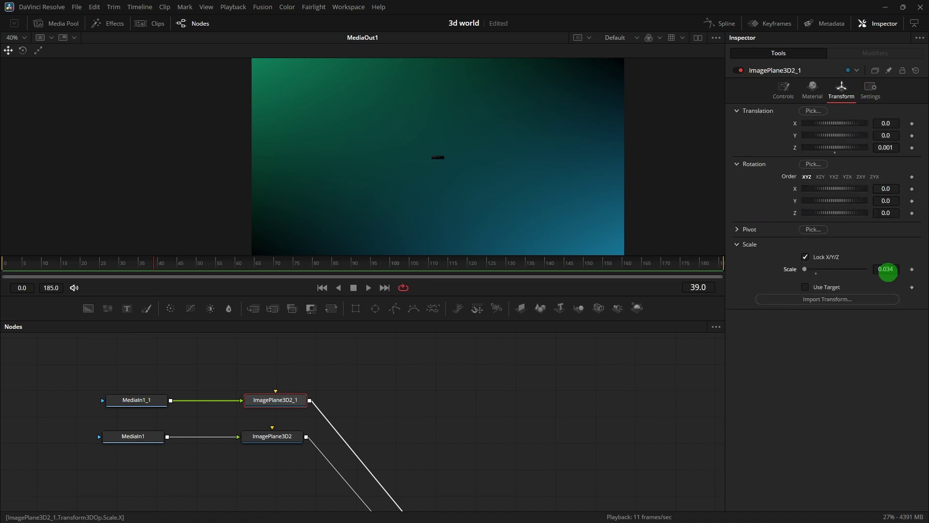
{"action": "left_click_drag", "start_coordinate": [888, 272], "coordinate": [900, 271]}
{"action": "left_click_drag", "start_coordinate": [467, 269], "coordinate": [869, 138]}
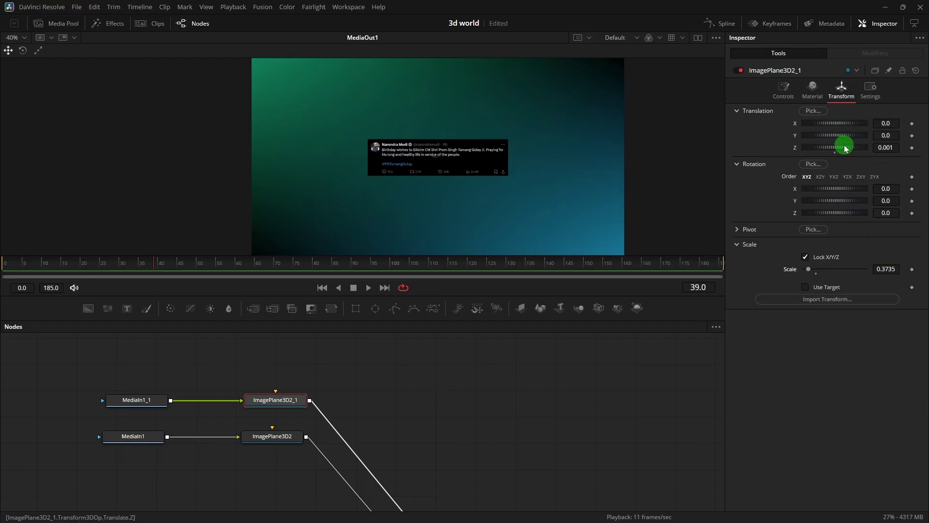
{"action": "left_click_drag", "start_coordinate": [885, 135], "coordinate": [581, 143]}
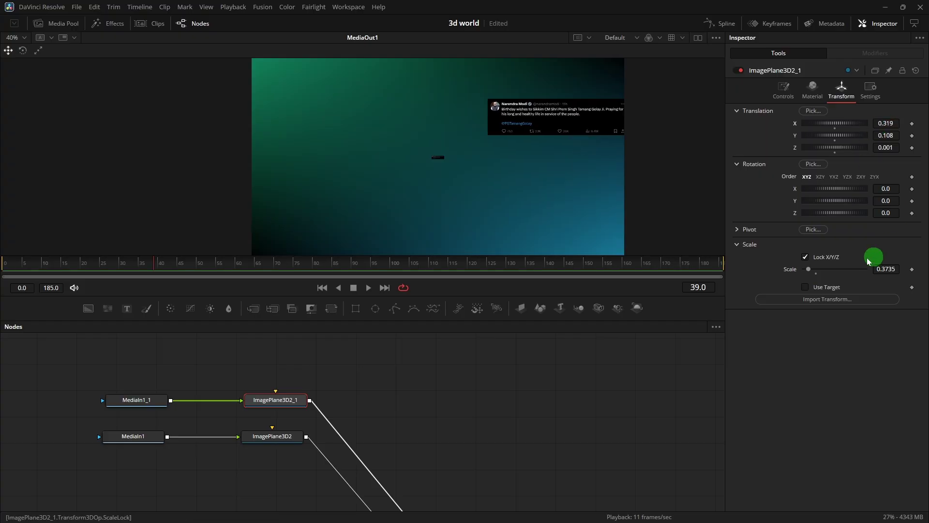
{"action": "left_click_drag", "start_coordinate": [888, 269], "coordinate": [297, 162]}
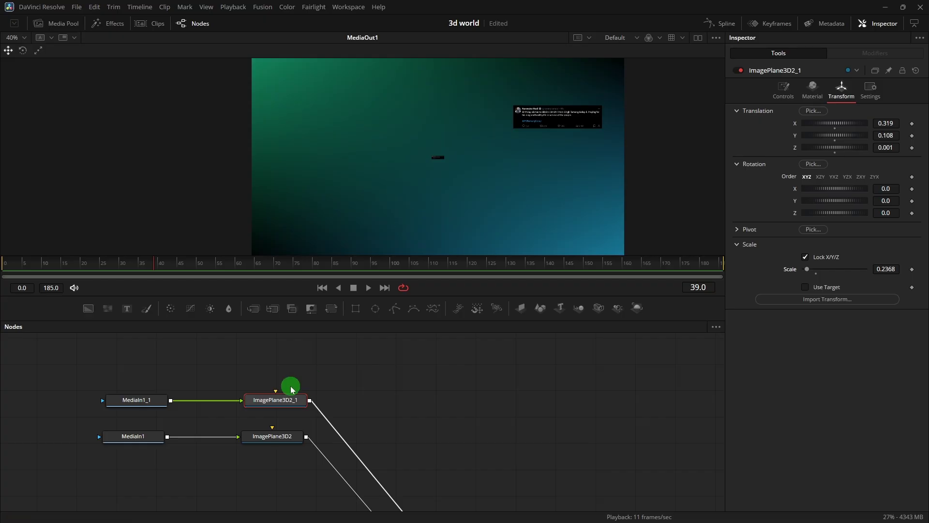
Add a new image plane above ImagePlane3D2_1, feed it from MediaIn1_1 and connect its output to Merge3D1.
{"action": "left_click", "coordinate": [384, 382]}
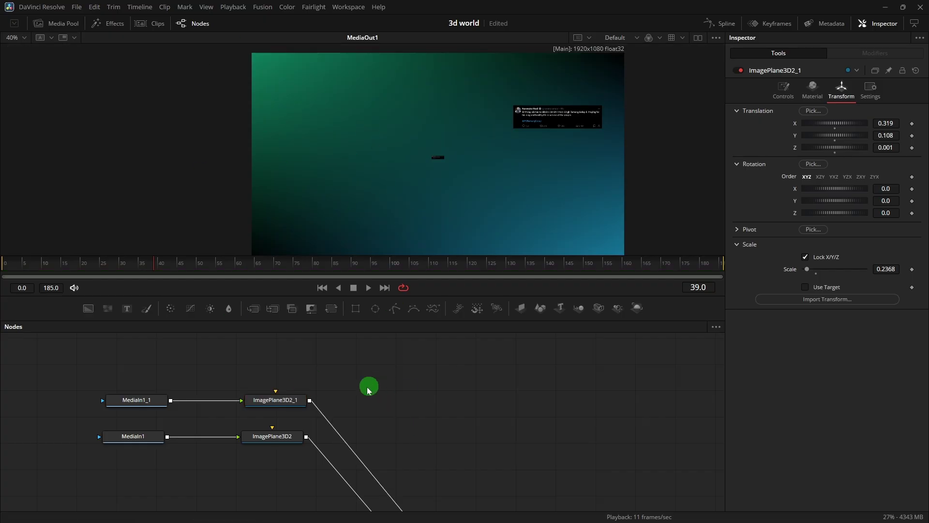
{"action": "left_click", "coordinate": [521, 309]}
{"action": "left_click_drag", "start_coordinate": [408, 372], "coordinate": [300, 364]}
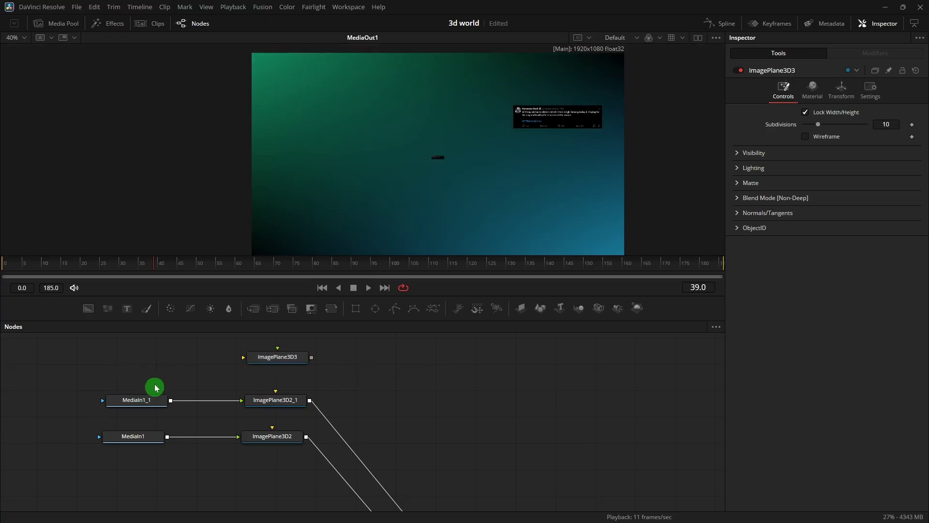
{"action": "left_click_drag", "start_coordinate": [172, 400], "coordinate": [246, 364]}
{"action": "left_click", "coordinate": [363, 377]}
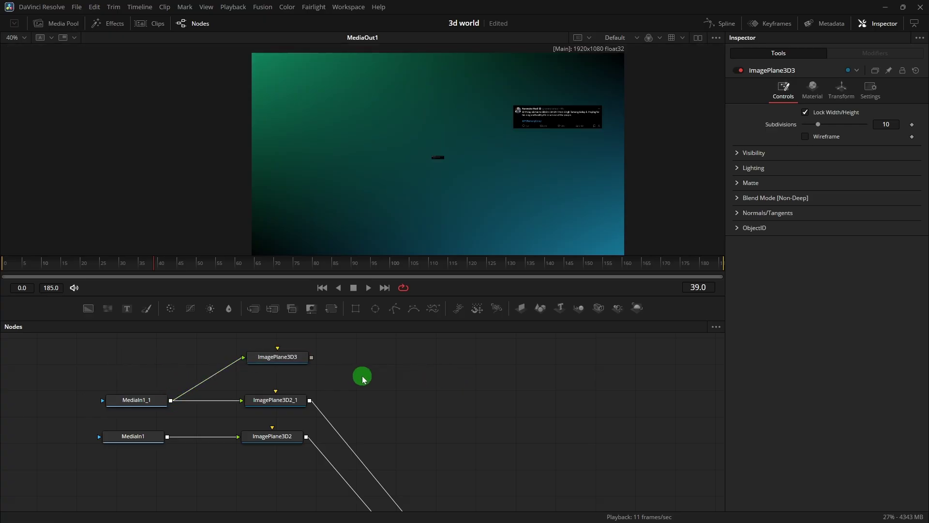
{"action": "left_click_drag", "start_coordinate": [312, 360], "coordinate": [398, 482]}
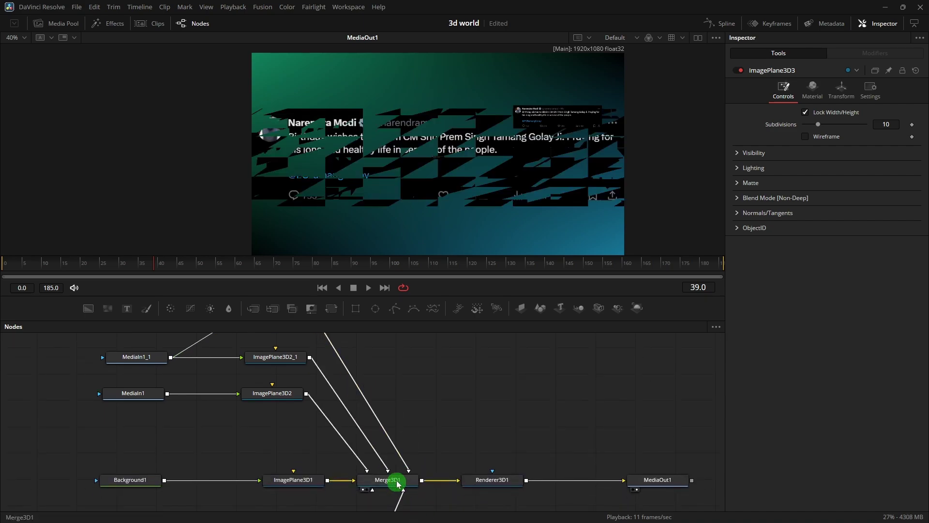
{"action": "scroll", "coordinate": [415, 429], "scroll_direction": "up", "scroll_amount": 2}
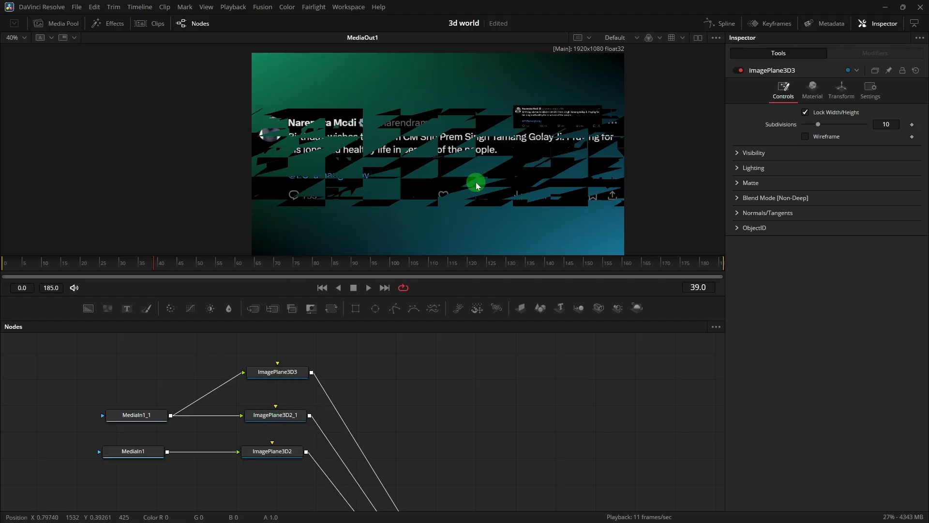
Set ImagePlane3D3's Z translation to 0.001 so the tweet sits just in front of the gradient.
{"action": "left_click_drag", "start_coordinate": [284, 378], "coordinate": [284, 376]}
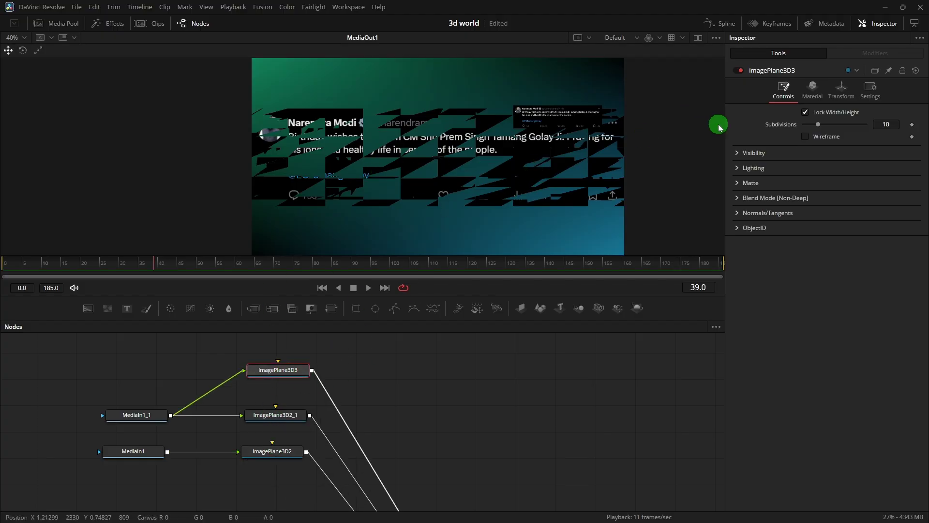
{"action": "left_click", "coordinate": [840, 92]}
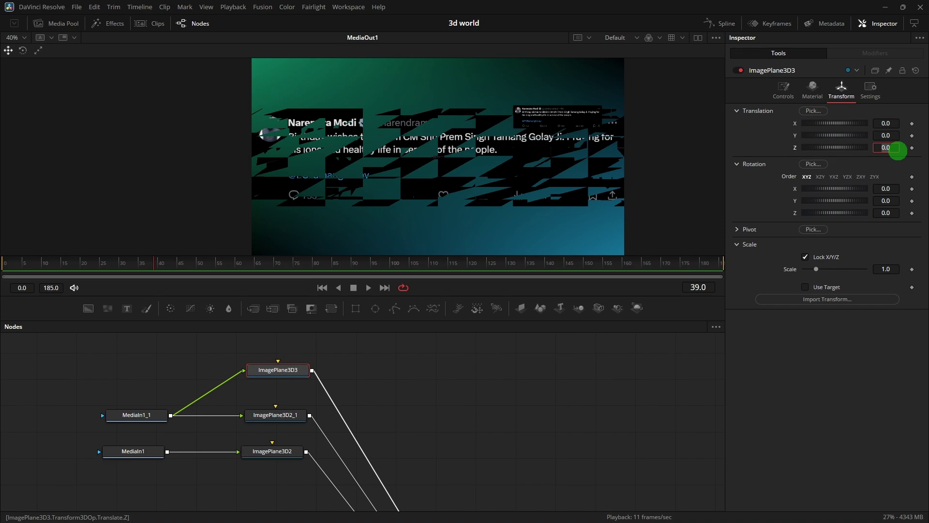
{"action": "key", "text": "Return"}
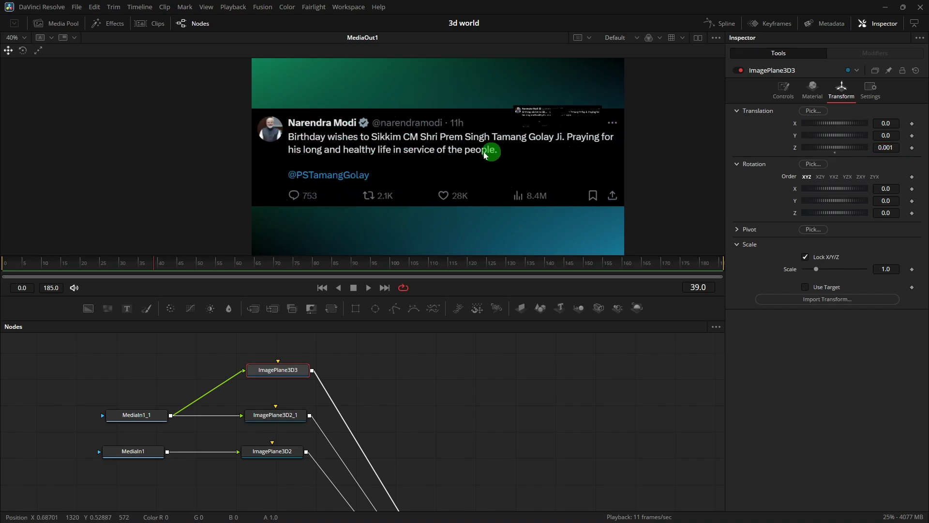
Scale ImagePlane3D3 to 0.341 and move it to X -0.258, Y 0.116.
{"action": "left_click", "coordinate": [280, 370]}
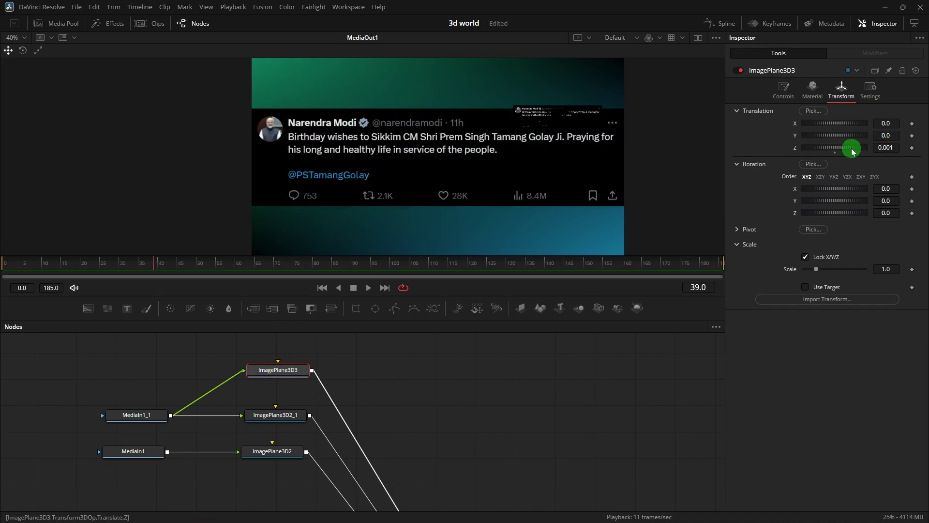
{"action": "left_click_drag", "start_coordinate": [885, 269], "coordinate": [566, 326]}
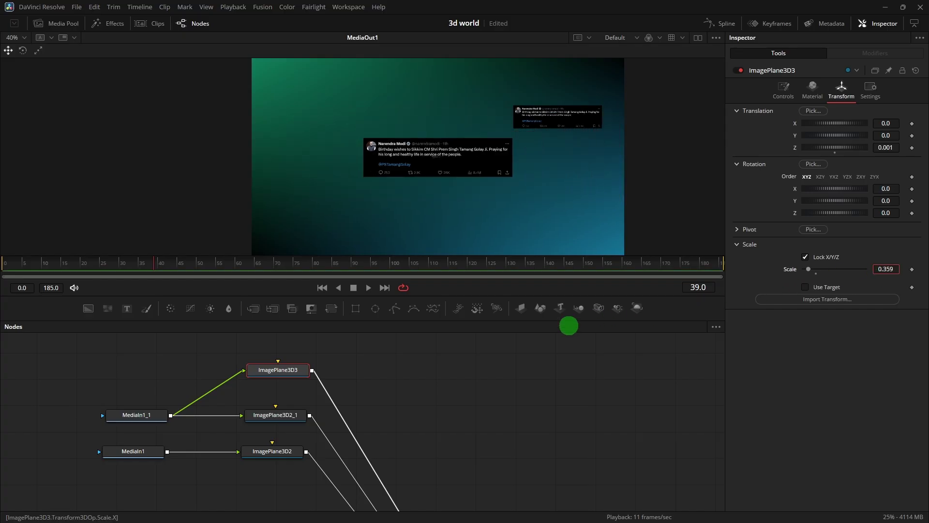
{"action": "left_click_drag", "start_coordinate": [889, 135], "coordinate": [425, 141]}
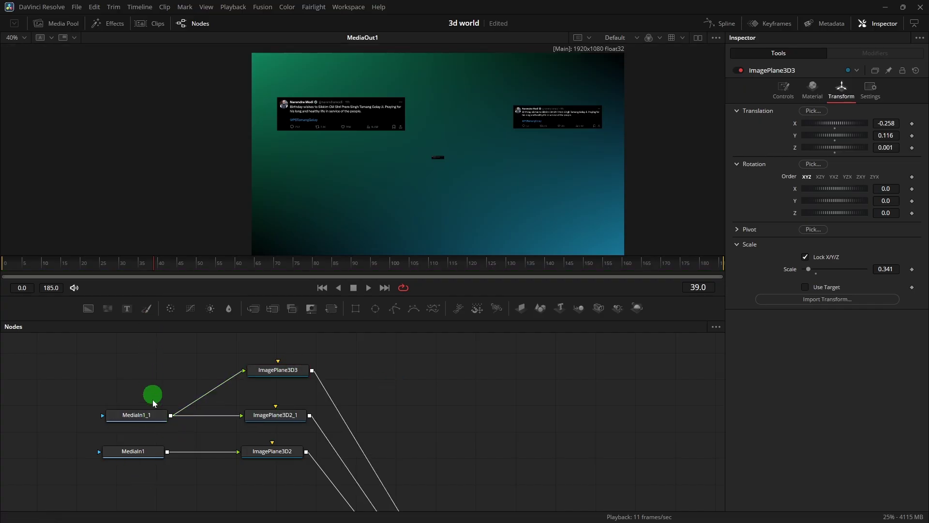
Duplicate ImagePlane3D3 with links to MediaIn1_1 and Merge3D1, placing the copy below the original at Y -0.015 with scale 0.217.
{"action": "scroll", "coordinate": [171, 364], "scroll_direction": "up", "scroll_amount": 2}
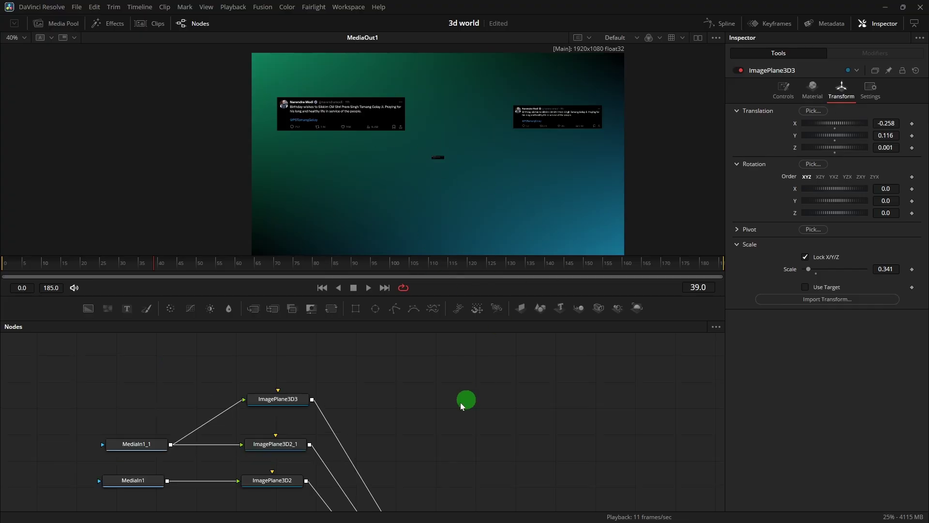
{"action": "left_click_drag", "start_coordinate": [465, 297], "coordinate": [464, 261]}
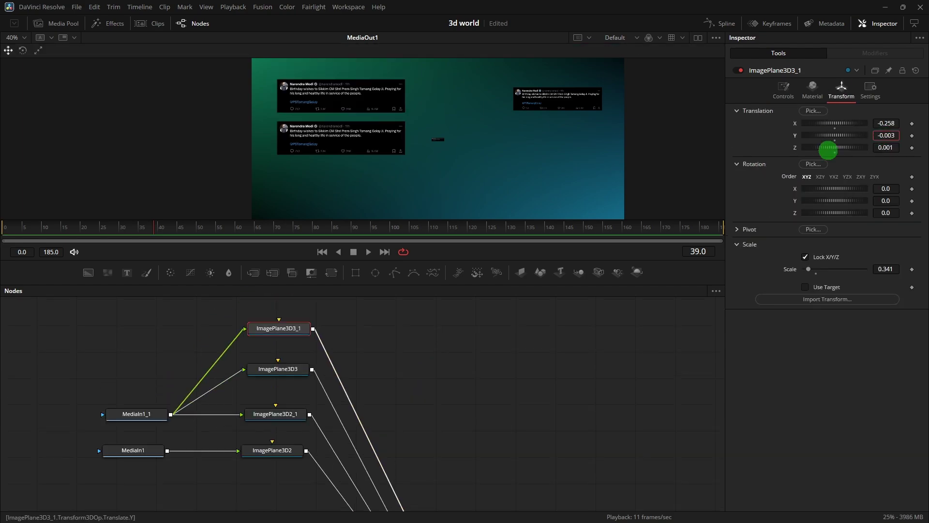
{"action": "left_click_drag", "start_coordinate": [830, 148], "coordinate": [831, 147]}
{"action": "left_click", "coordinate": [884, 269]}
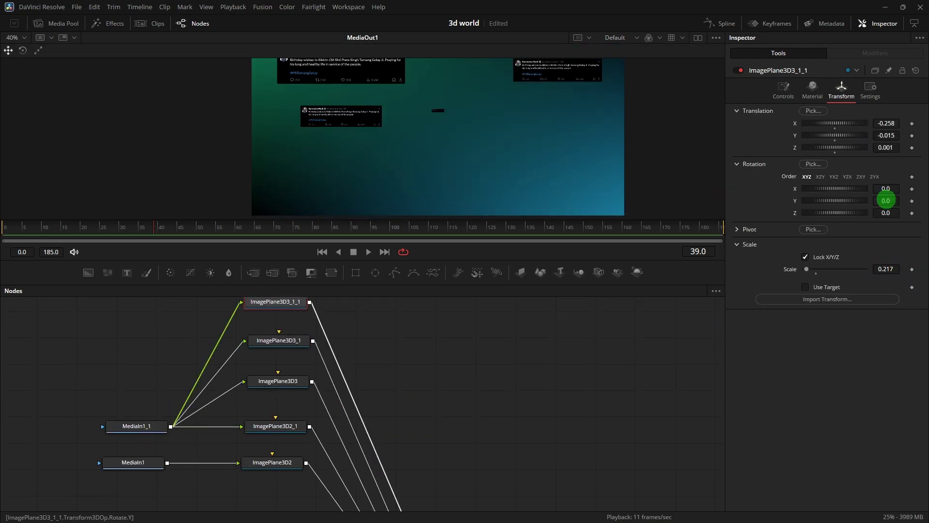
Scatter five more connected tweet plane copies at varied scales around the frame, with the last at X 0.326, Y -0.201 and scale 0.265.
{"action": "left_click", "coordinate": [284, 324]}
{"action": "left_click", "coordinate": [276, 328]}
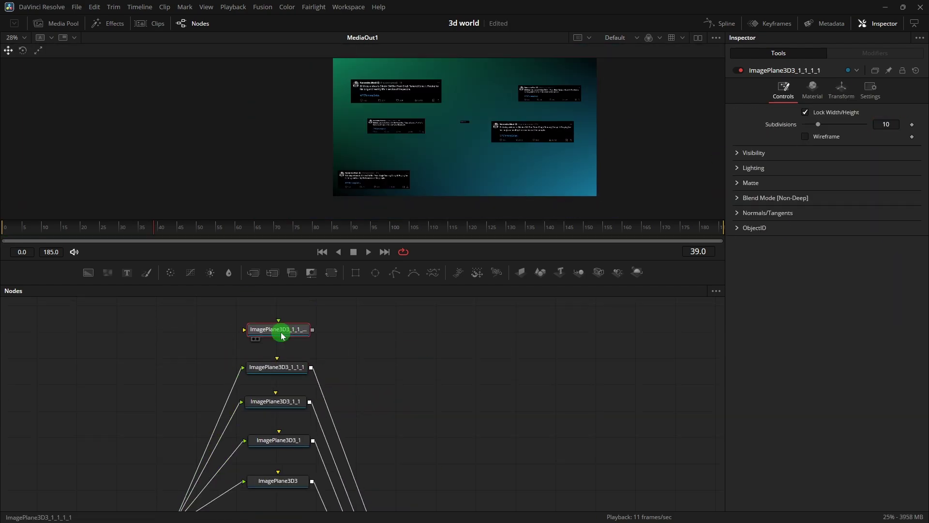
{"action": "left_click", "coordinate": [842, 90]}
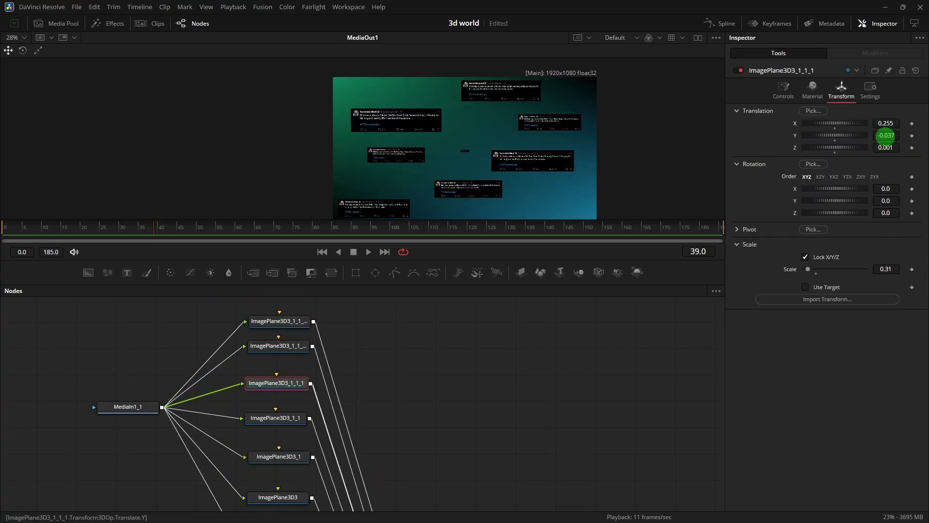
{"action": "left_click", "coordinate": [486, 117]}
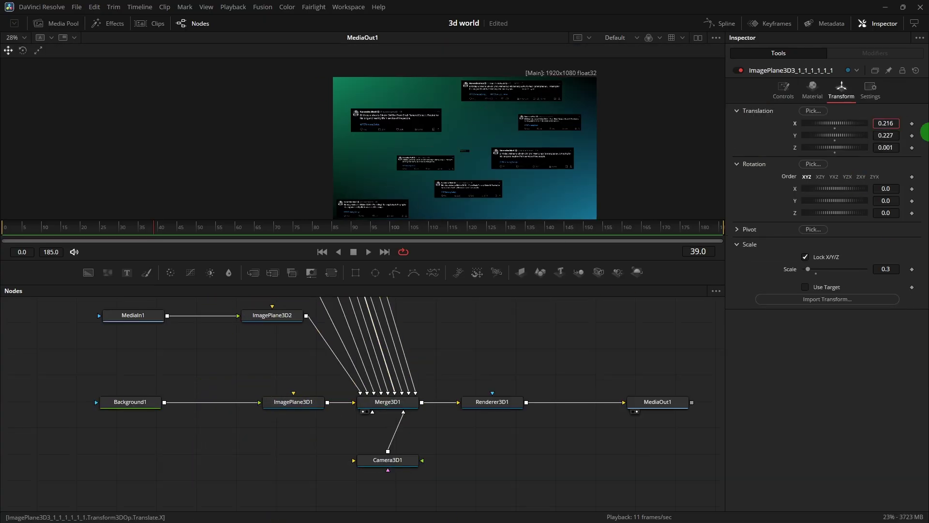
{"action": "left_click_drag", "start_coordinate": [852, 135], "coordinate": [873, 151]}
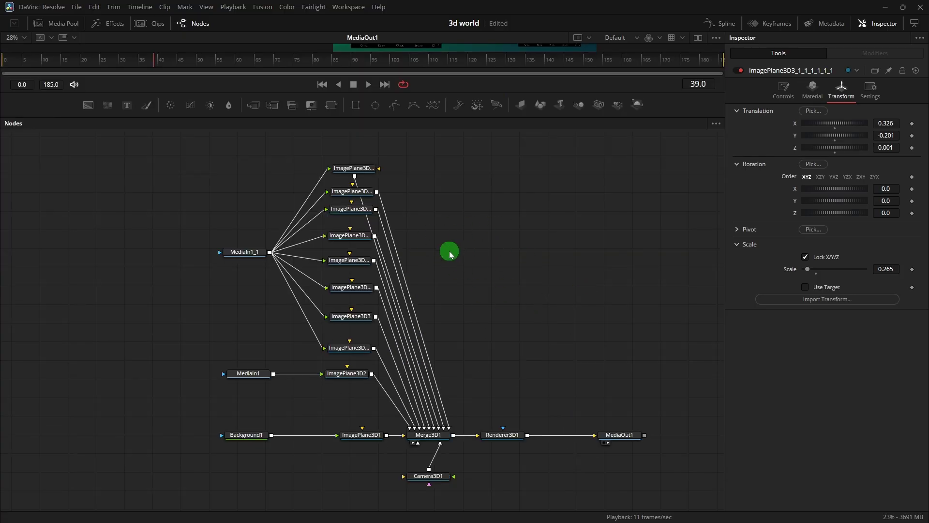
Move the MediaIn and tweet image plane nodes farther from Merge3D1, and dismiss the Internet Download Manager notice.
{"action": "left_click_drag", "start_coordinate": [171, 163], "coordinate": [256, 380]}
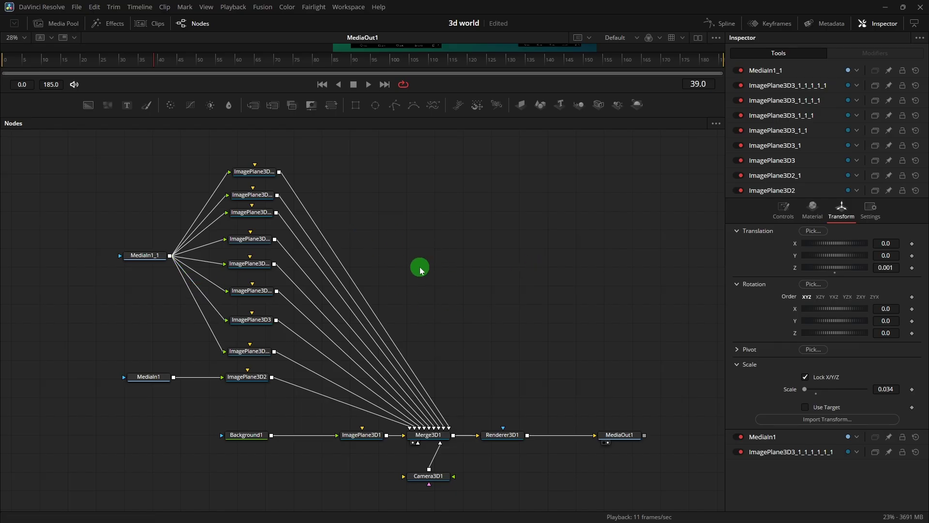
{"action": "left_click_drag", "start_coordinate": [484, 117], "coordinate": [525, 312]}
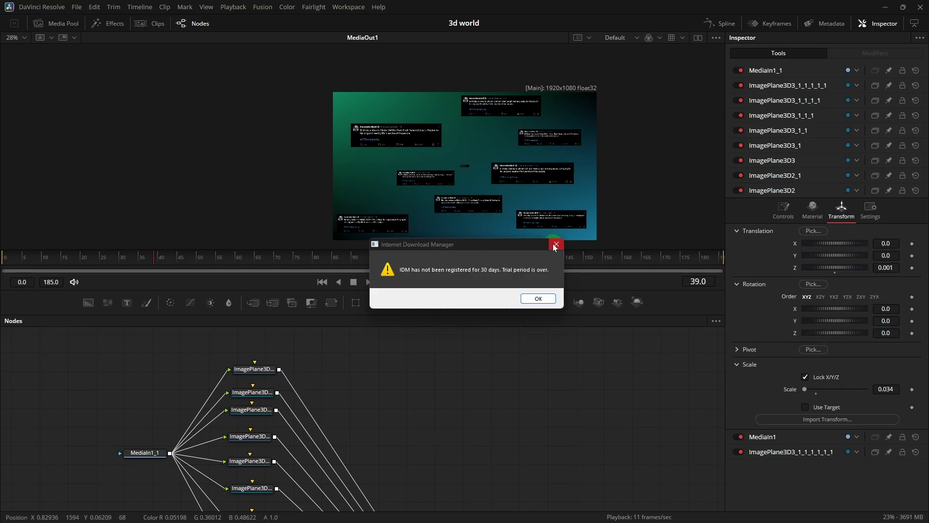
{"action": "left_click", "coordinate": [555, 245]}
{"action": "left_click", "coordinate": [547, 207]}
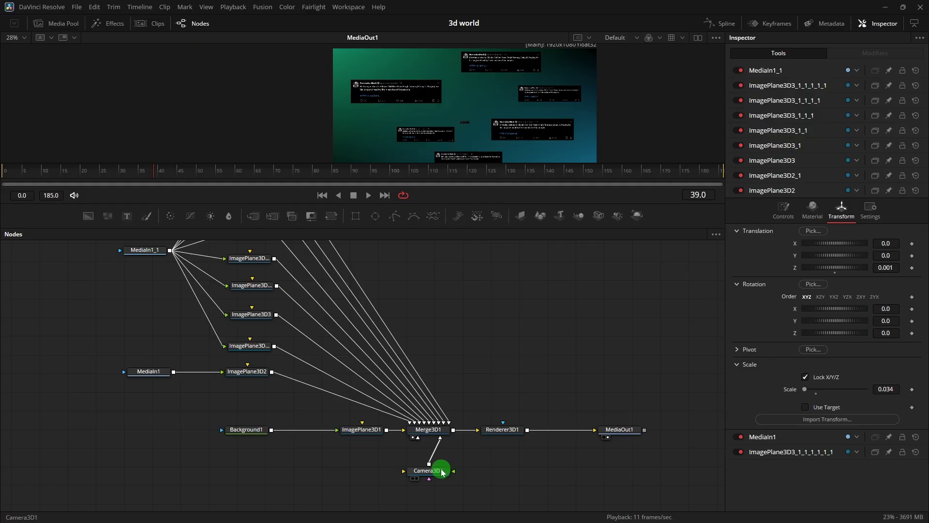
Keyframe Camera3D1's X, Y and Z translation at frame 0.
{"action": "left_click_drag", "start_coordinate": [441, 470], "coordinate": [448, 472]}
{"action": "left_click", "coordinate": [50, 170]}
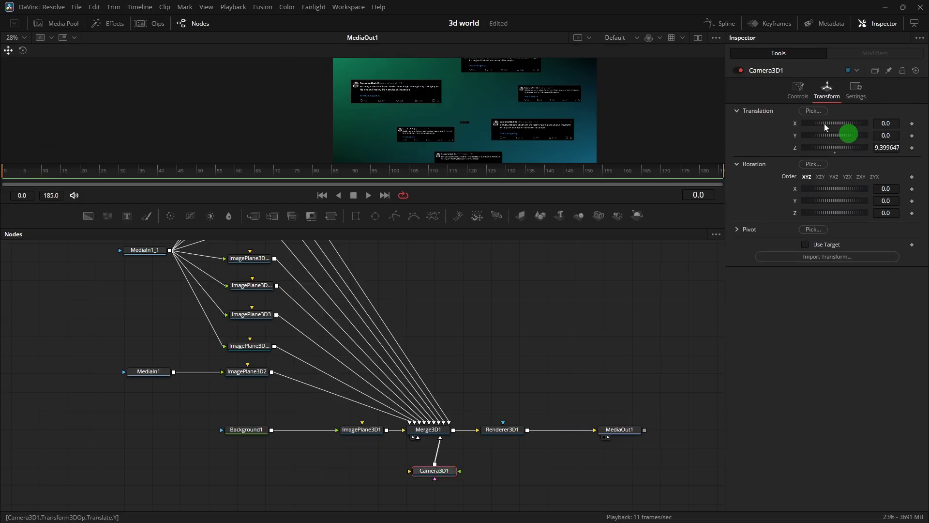
{"action": "left_click", "coordinate": [912, 148]}
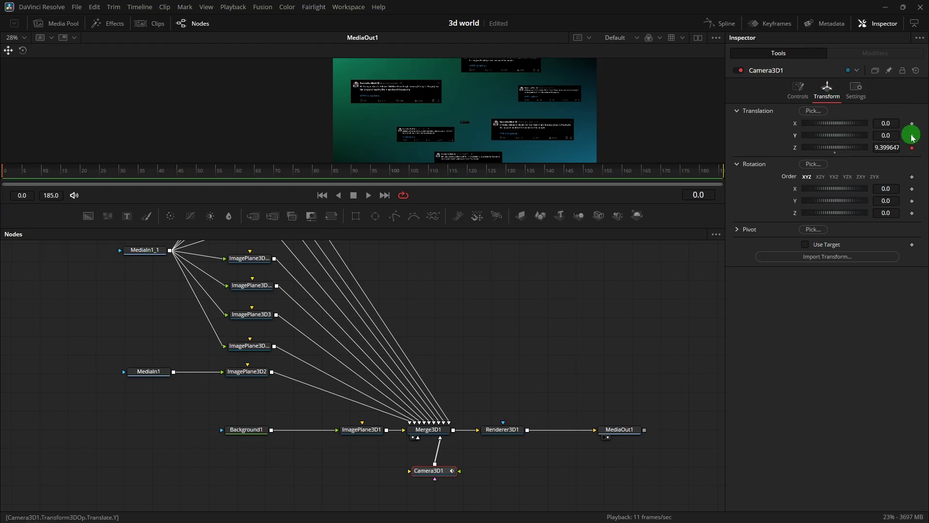
{"action": "left_click", "coordinate": [912, 124]}
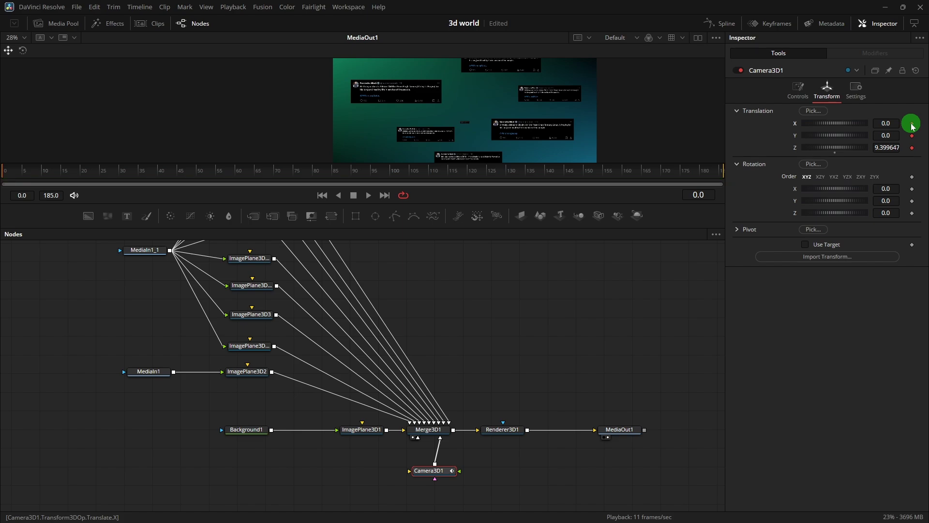
At frame 90, set Camera3D1's Z translation to 0.442647 to zoom in on the tiny central tweet.
{"action": "left_click", "coordinate": [370, 171]}
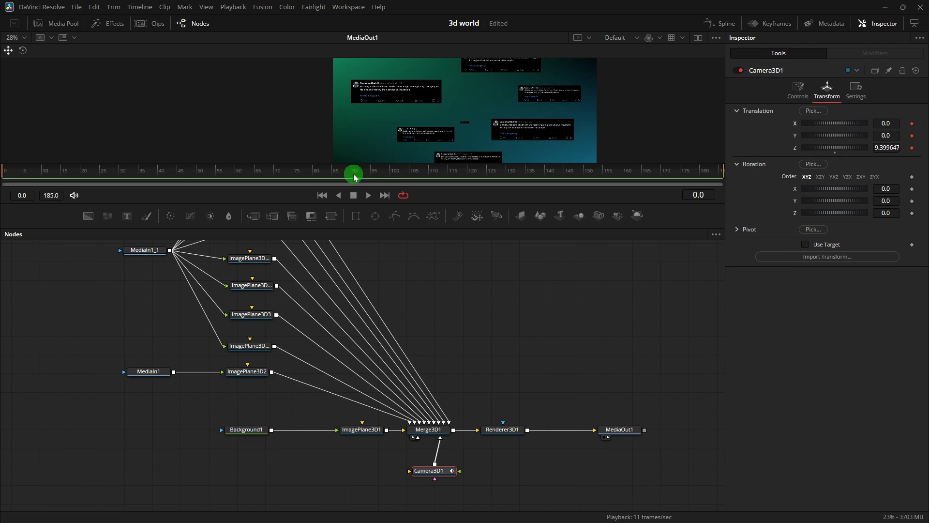
{"action": "left_click", "coordinate": [353, 176]}
{"action": "left_click_drag", "start_coordinate": [501, 204], "coordinate": [499, 272]}
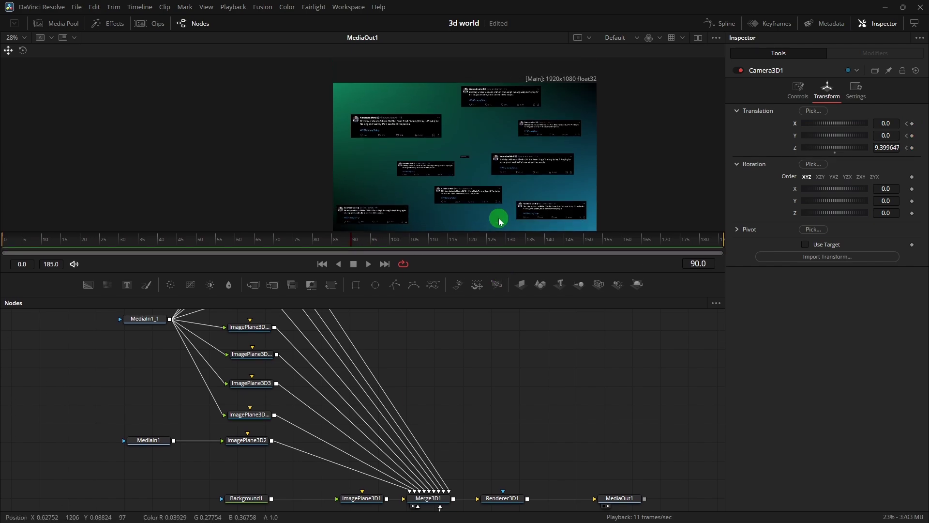
{"action": "left_click_drag", "start_coordinate": [888, 147], "coordinate": [458, 151]}
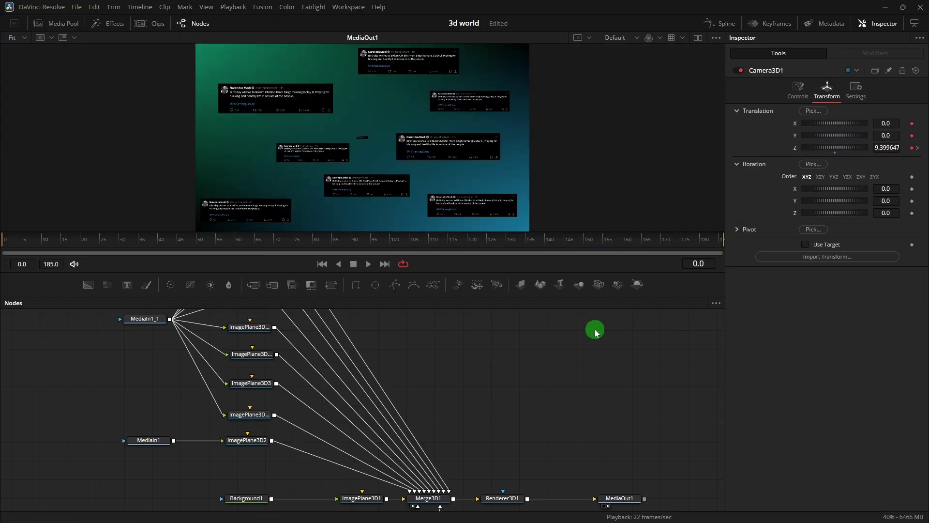
Play back the camera zoom and look over the complete node layout.
{"action": "key", "text": "space"}
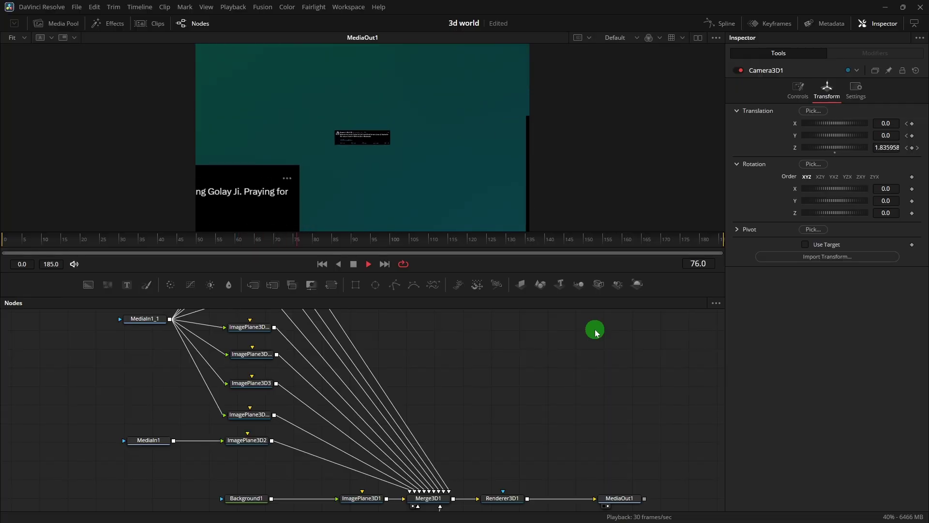
{"action": "scroll", "coordinate": [544, 362], "scroll_direction": "down", "scroll_amount": 2}
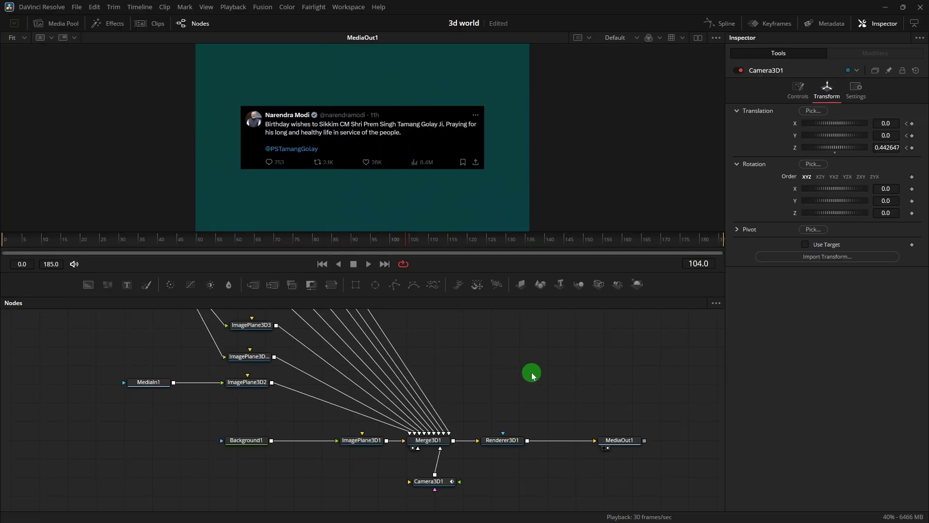
{"action": "scroll", "coordinate": [532, 375], "scroll_direction": "up", "scroll_amount": 3}
{"action": "scroll", "coordinate": [532, 375], "scroll_direction": "up", "scroll_amount": 2}
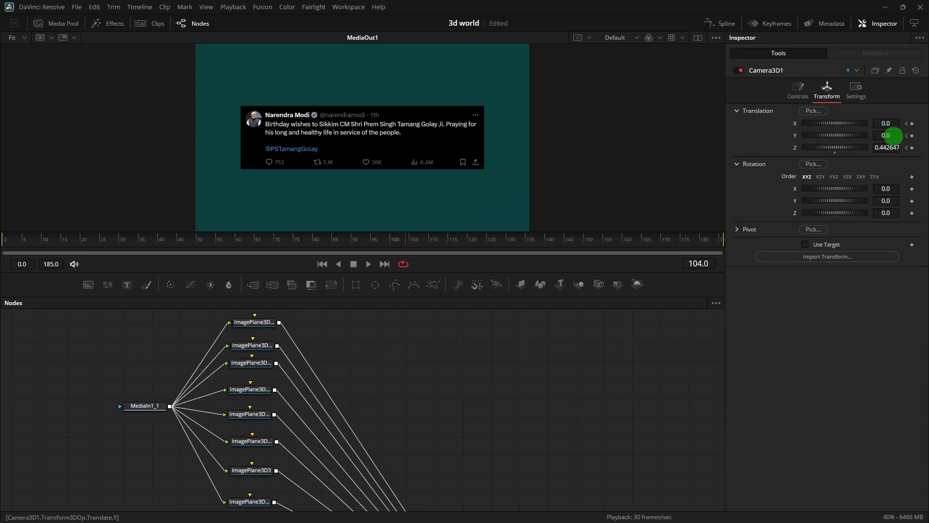
{"action": "scroll", "coordinate": [500, 349], "scroll_direction": "down", "scroll_amount": 5}
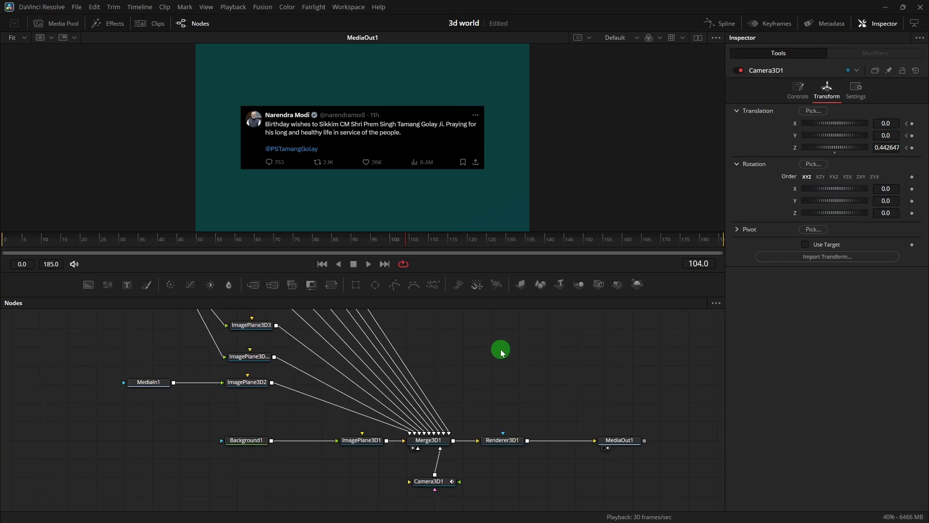
Show Camera3D1's X, Y and Z Offset curves in the Spline editor and smooth all their keyframes.
{"action": "left_click", "coordinate": [725, 25]}
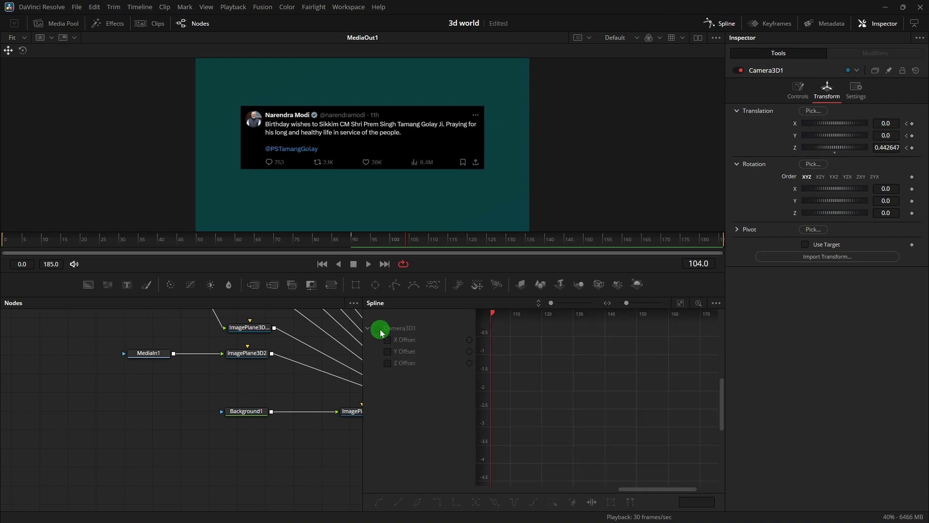
{"action": "left_click", "coordinate": [378, 328]}
{"action": "left_click", "coordinate": [681, 303]}
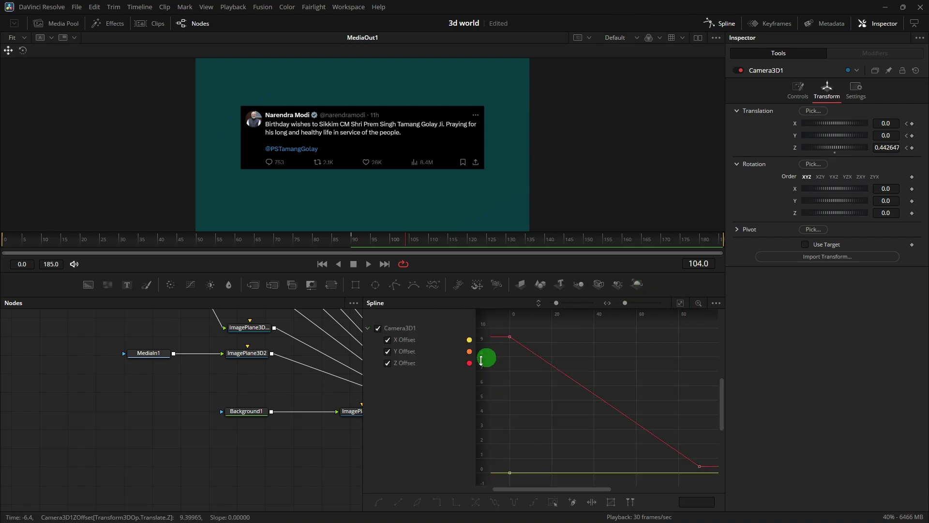
{"action": "left_click_drag", "start_coordinate": [362, 369], "coordinate": [269, 369]}
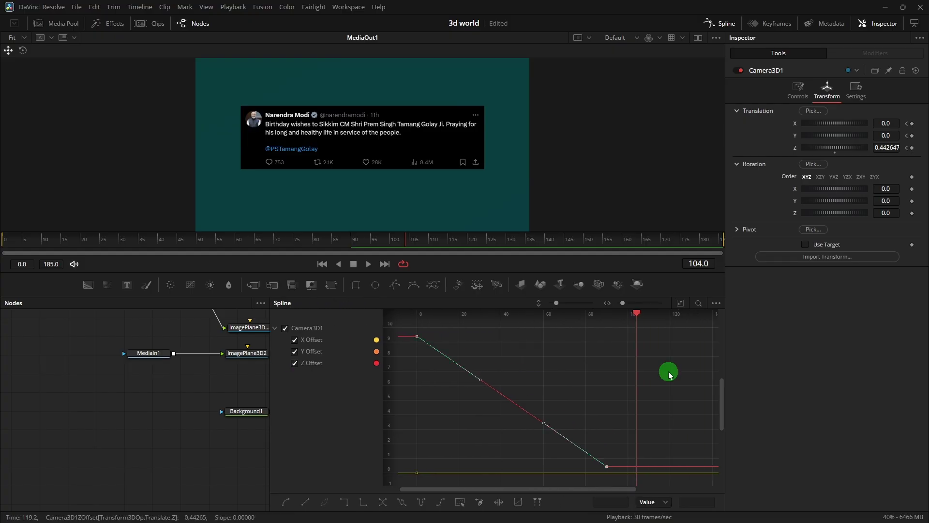
{"action": "key", "text": "ctrl+a"}
{"action": "key", "text": "s"}
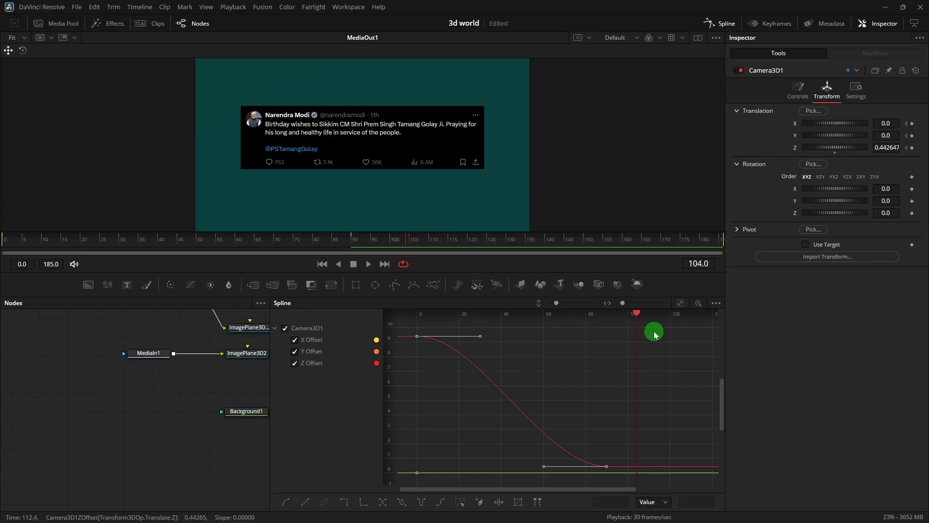
Set the smoothed camera keyframes to Ease In 69.2 and Ease Out 43.7, and close the Spline editor.
{"action": "key", "text": "t"}
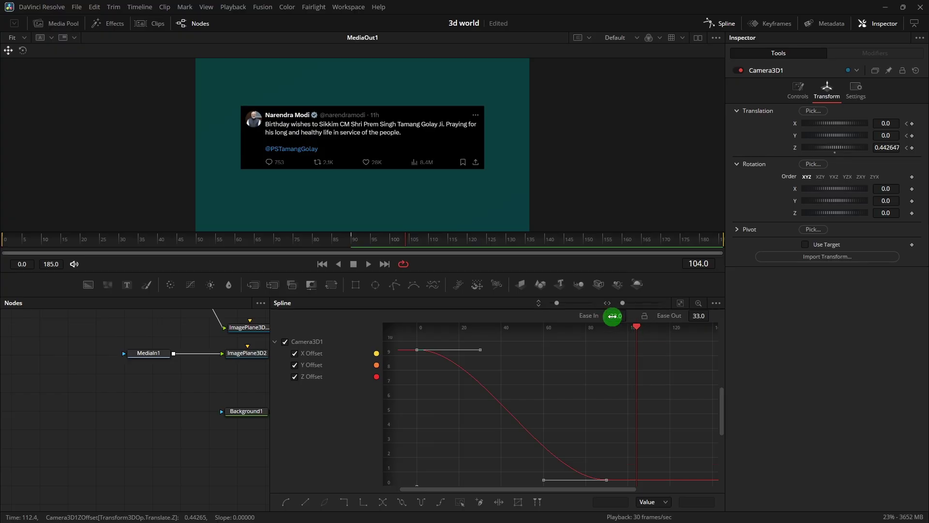
{"action": "left_click_drag", "start_coordinate": [612, 316], "coordinate": [786, 334]}
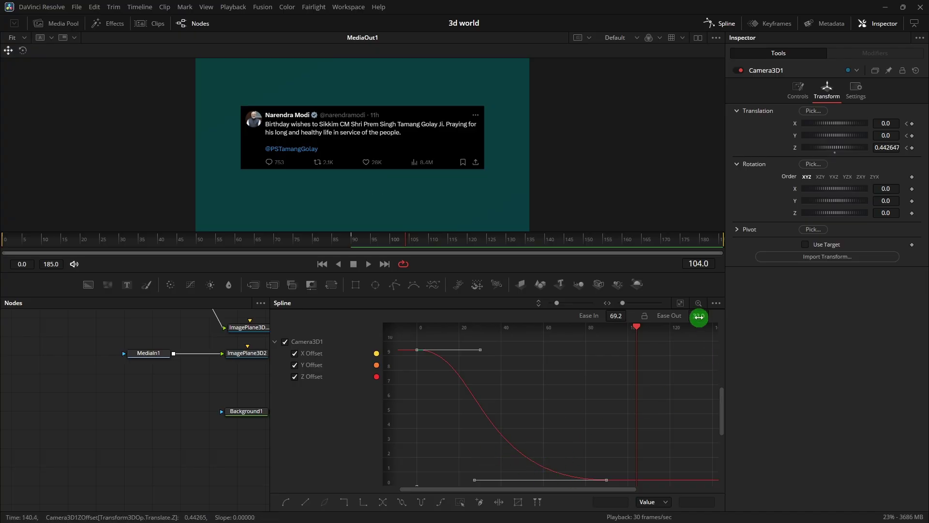
{"action": "left_click_drag", "start_coordinate": [698, 317], "coordinate": [742, 318]}
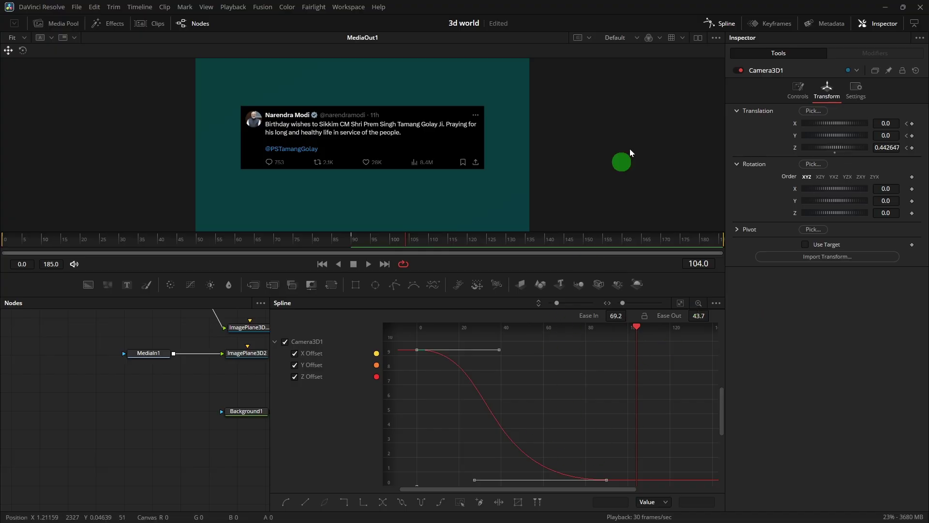
{"action": "left_click", "coordinate": [727, 27]}
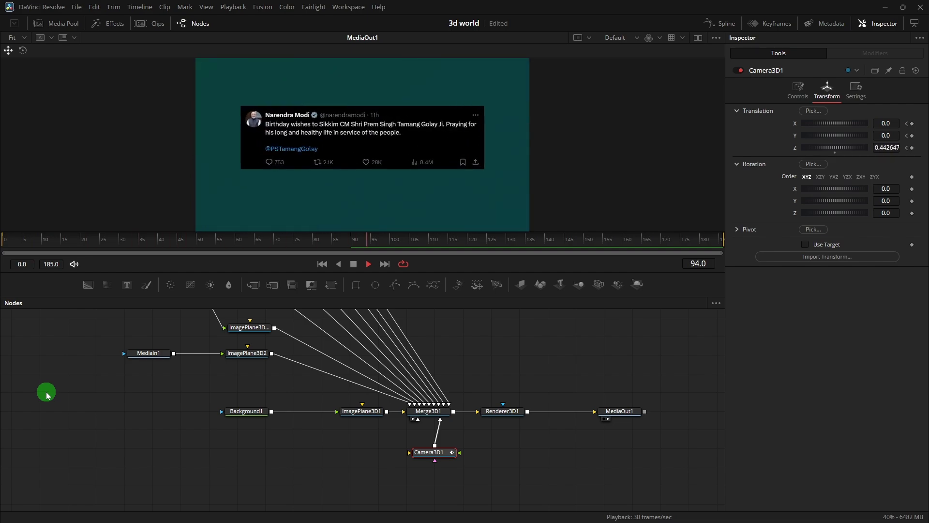
Stop playback and scrub back to the start to review the eased camera zoom over the scattered tweets.
{"action": "key", "text": "space"}
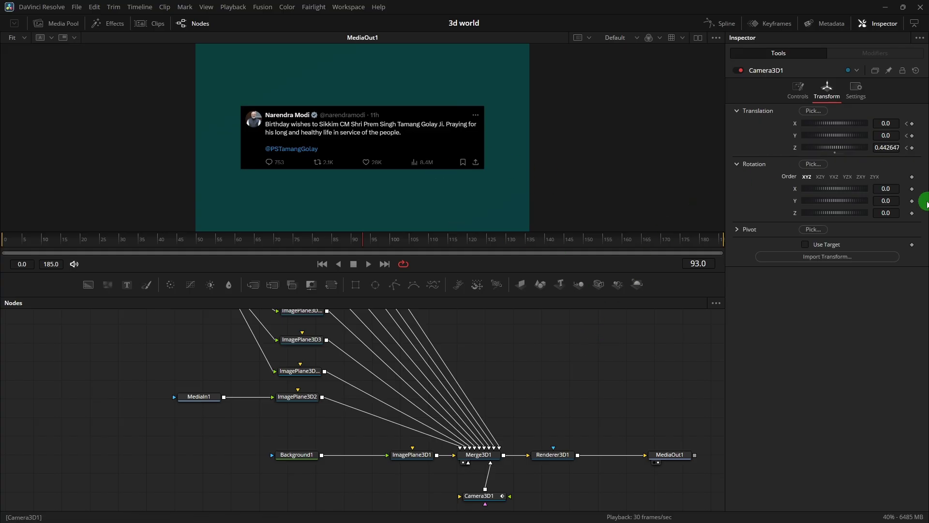
{"action": "left_click", "coordinate": [289, 241]}
{"action": "left_click_drag", "start_coordinate": [289, 241], "coordinate": [103, 240]}
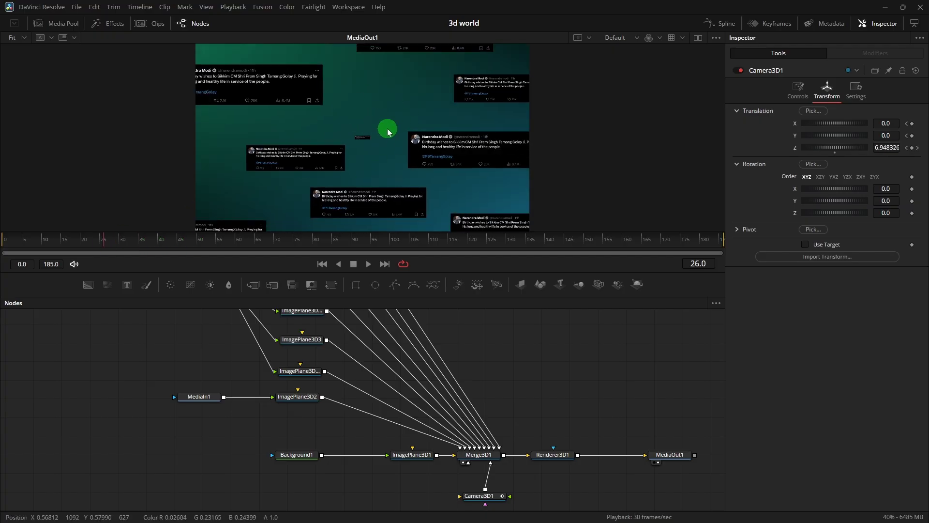
{"action": "scroll", "coordinate": [380, 131], "scroll_direction": "up", "scroll_amount": 2}
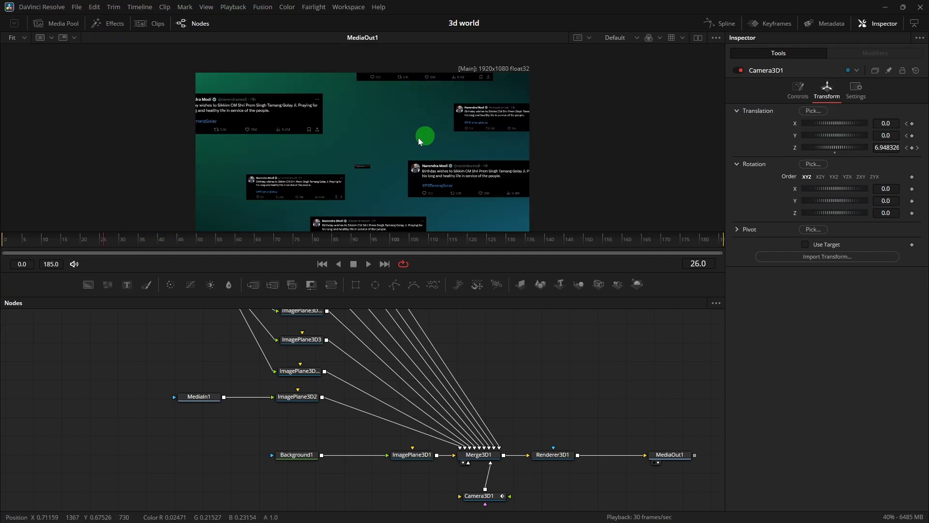
{"action": "scroll", "coordinate": [378, 135], "scroll_direction": "up", "scroll_amount": 2}
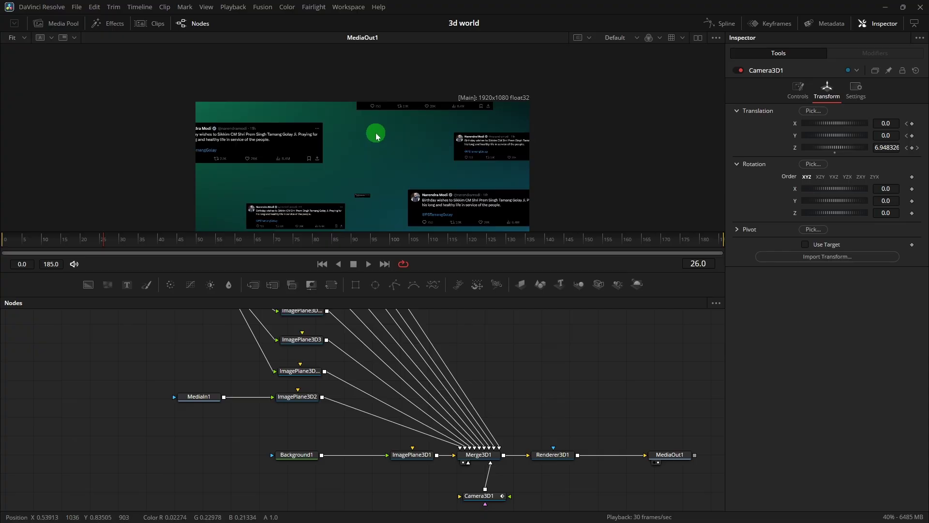
{"action": "left_click_drag", "start_coordinate": [150, 247], "coordinate": [13, 244]}
{"action": "scroll", "coordinate": [475, 170], "scroll_direction": "down", "scroll_amount": 2}
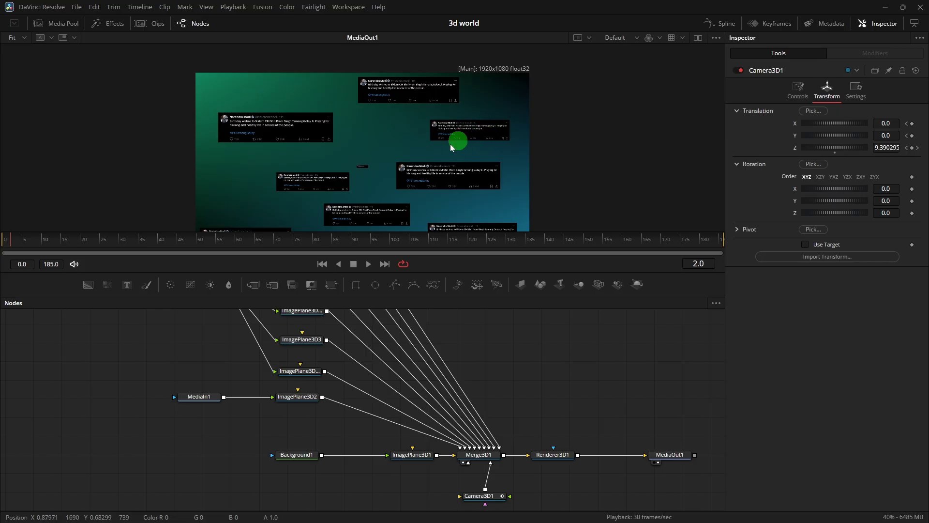
At frame 90, try aiming Camera3D1 at the larger tweet beside the center with X 0.322, Y 0.101 and Z 2.792647.
{"action": "left_click_drag", "start_coordinate": [317, 249], "coordinate": [352, 245]}
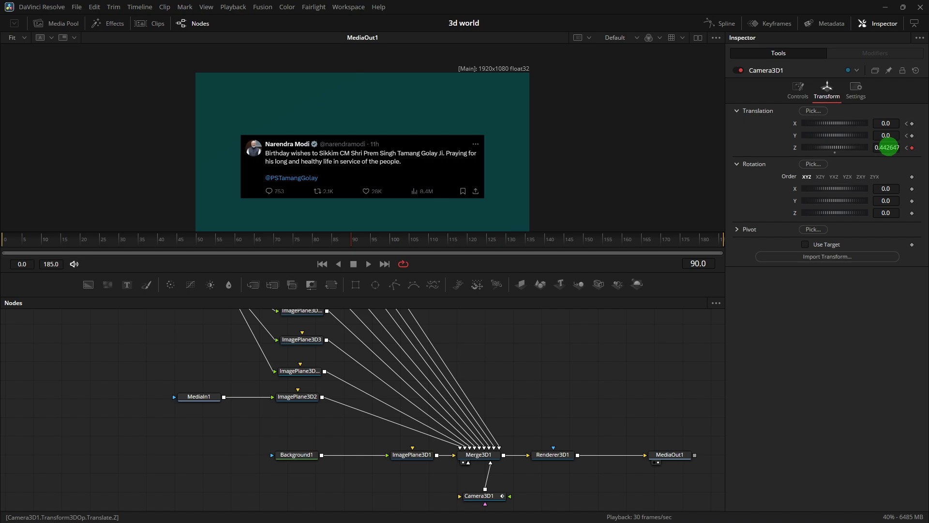
{"action": "left_click_drag", "start_coordinate": [887, 147], "coordinate": [736, 155]}
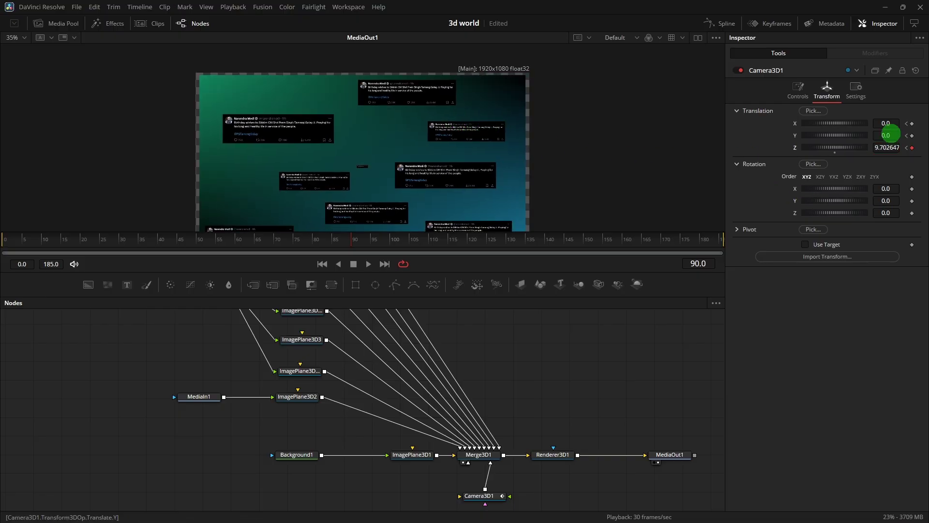
{"action": "left_click_drag", "start_coordinate": [891, 135], "coordinate": [898, 135]}
{"action": "left_click_drag", "start_coordinate": [474, 134], "coordinate": [493, 134]}
{"action": "mouse_move", "coordinate": [887, 123]}
{"action": "left_mouse_down"}
{"action": "mouse_move", "coordinate": [466, 125]}
{"action": "mouse_move", "coordinate": [524, 139]}
{"action": "mouse_move", "coordinate": [886, 148]}
{"action": "mouse_move", "coordinate": [803, 149]}
{"action": "mouse_move", "coordinate": [765, 163]}
{"action": "mouse_move", "coordinate": [875, 123]}
{"action": "mouse_move", "coordinate": [900, 126]}
{"action": "left_mouse_up"}
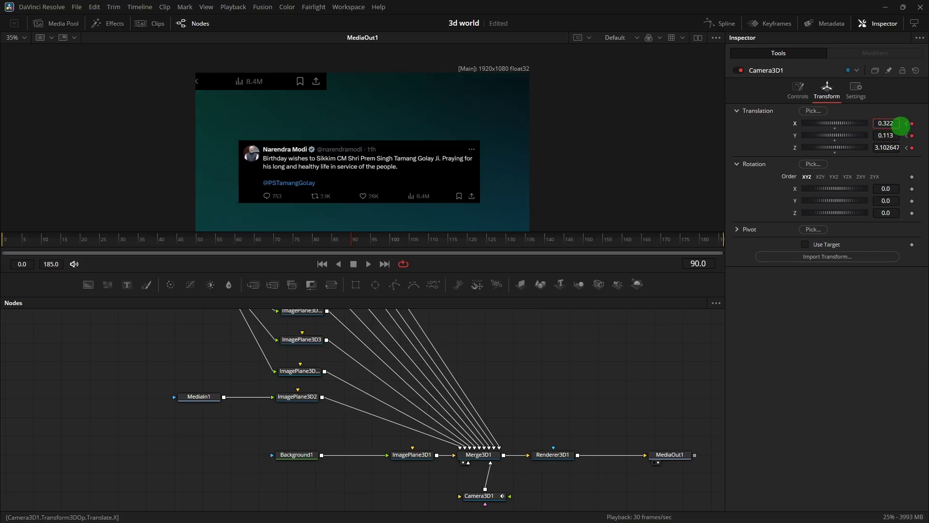
Play back and scrub through the camera move to the off-center tweet, and save the project.
{"action": "left_click_drag", "start_coordinate": [160, 241], "coordinate": [2, 248]}
{"action": "key", "text": "space"}
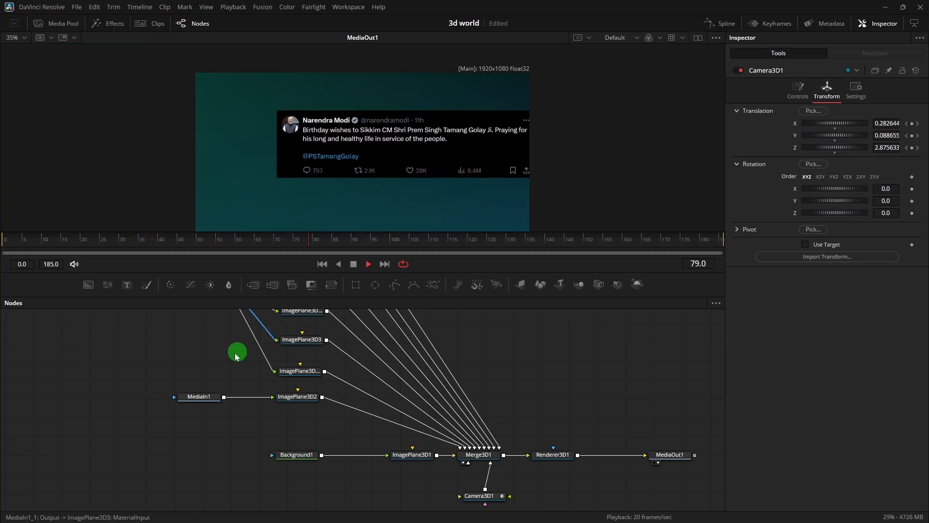
{"action": "key", "text": "space"}
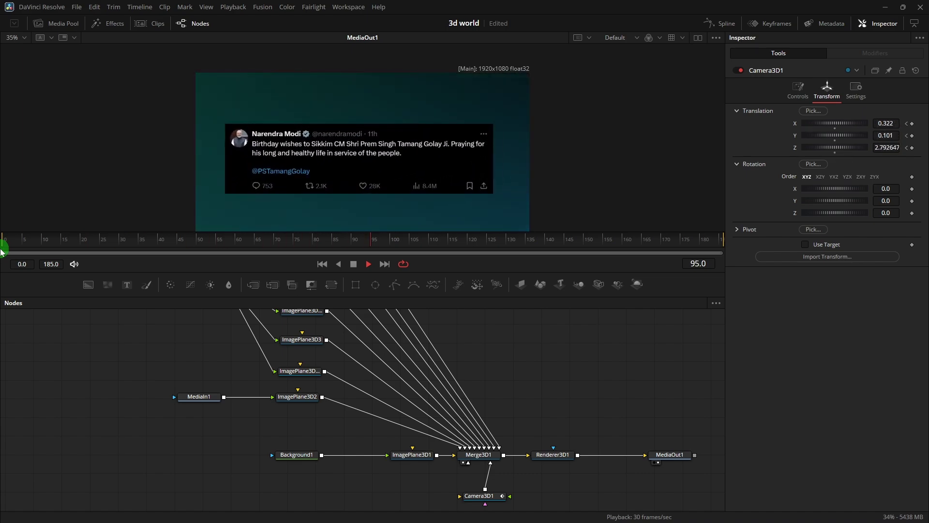
{"action": "left_click", "coordinate": [371, 282]}
{"action": "left_click", "coordinate": [177, 240]}
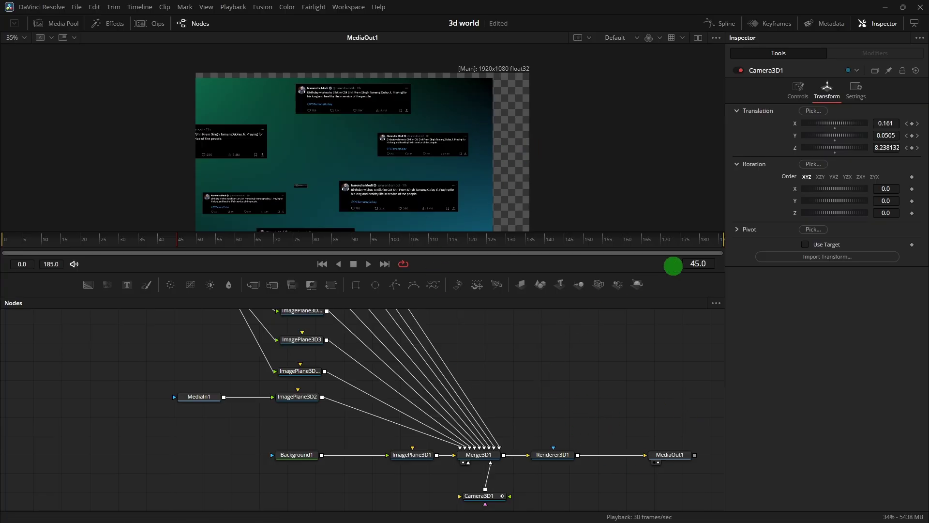
{"action": "left_click", "coordinate": [739, 229]}
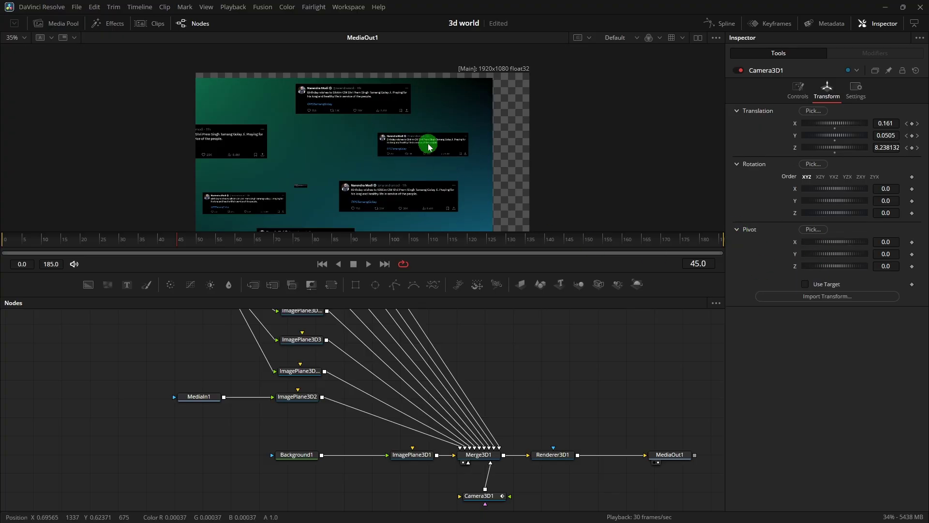
{"action": "left_click_drag", "start_coordinate": [144, 244], "coordinate": [358, 261]}
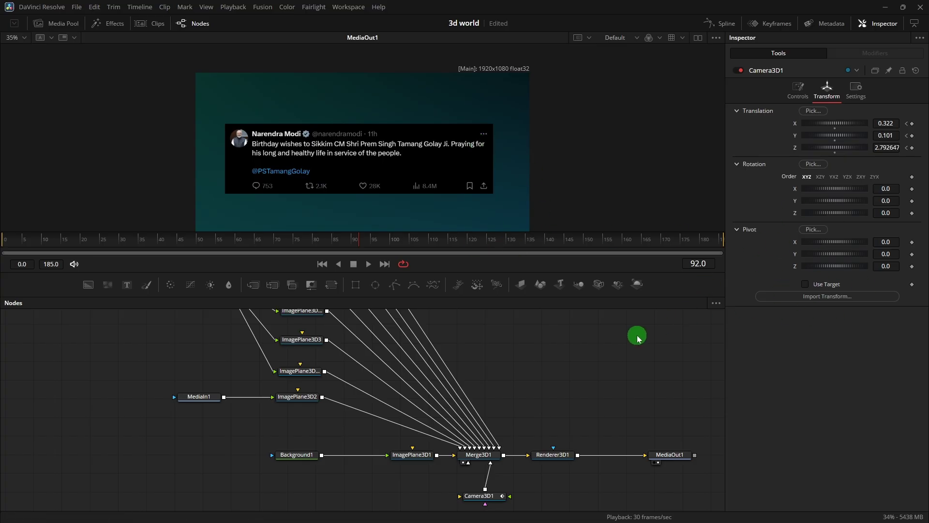
{"action": "key", "text": "ctrl+s"}
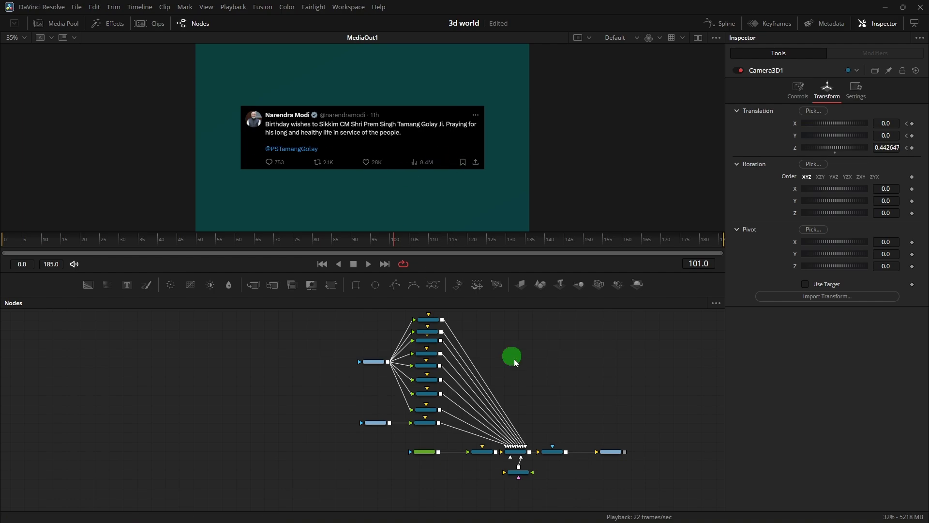
Move the MediaIn1 and MediaIn1_1 nodes farther from their image planes to make room for another node.
{"action": "scroll", "coordinate": [545, 375], "scroll_direction": "up", "scroll_amount": 4}
{"action": "left_click_drag", "start_coordinate": [475, 373], "coordinate": [610, 334]}
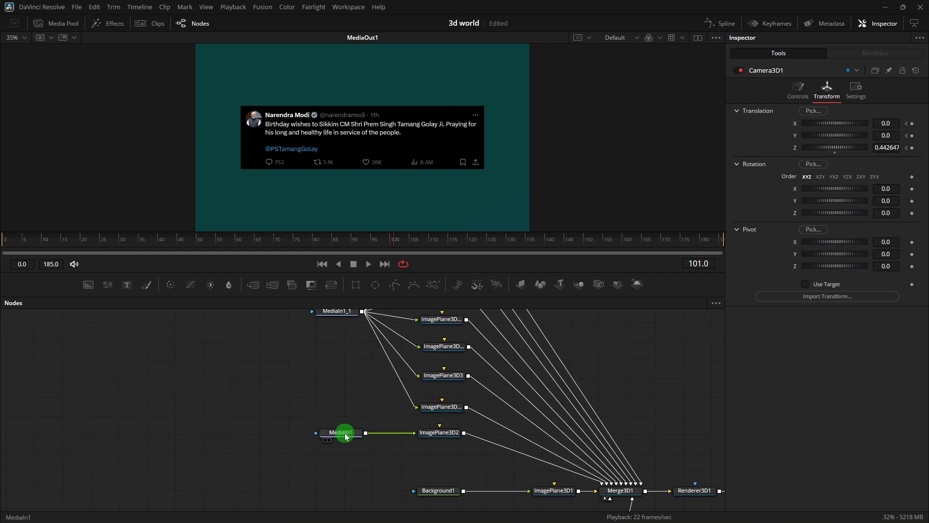
{"action": "left_click_drag", "start_coordinate": [344, 432], "coordinate": [234, 433]}
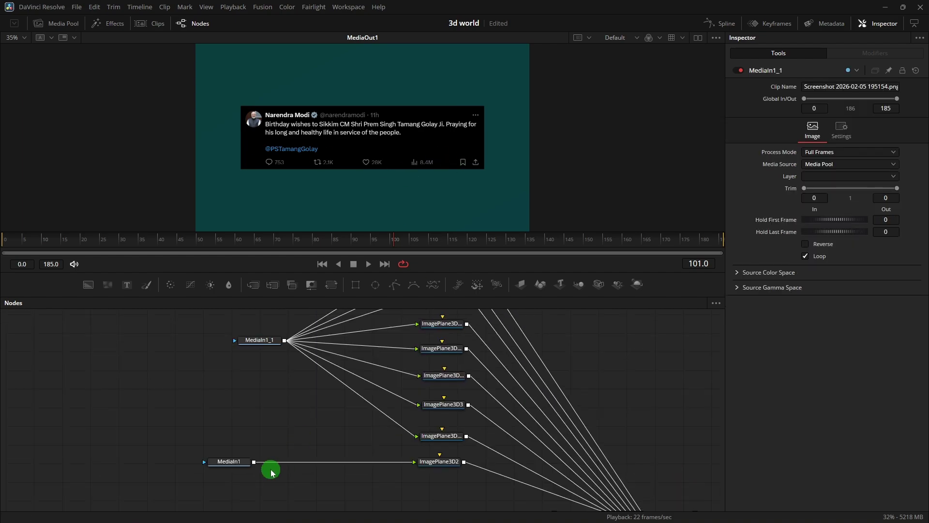
Insert a Luma Keyer between MediaIn1 and ImagePlane3D2, with Contract/Expand set to 1.0 and Gamma to 3.0.
{"action": "left_click", "coordinate": [237, 460]}
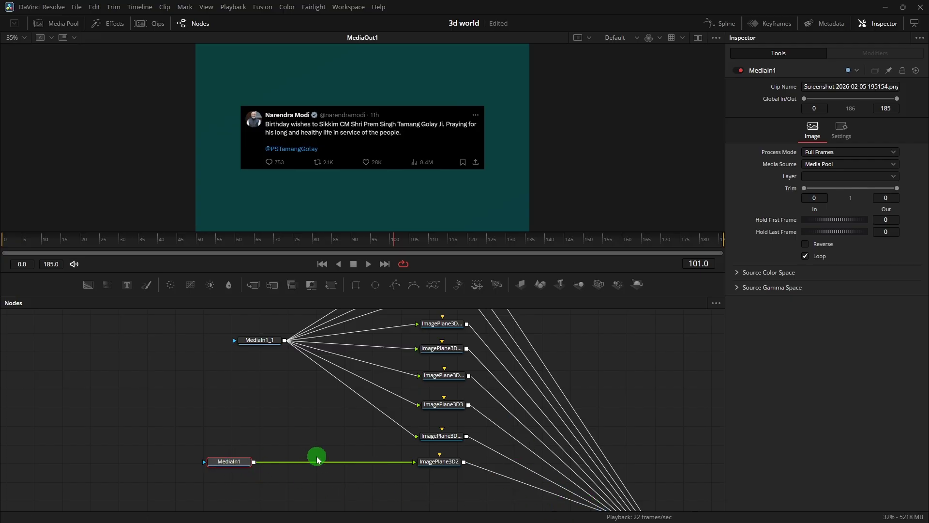
{"action": "key", "text": "shift+space"}
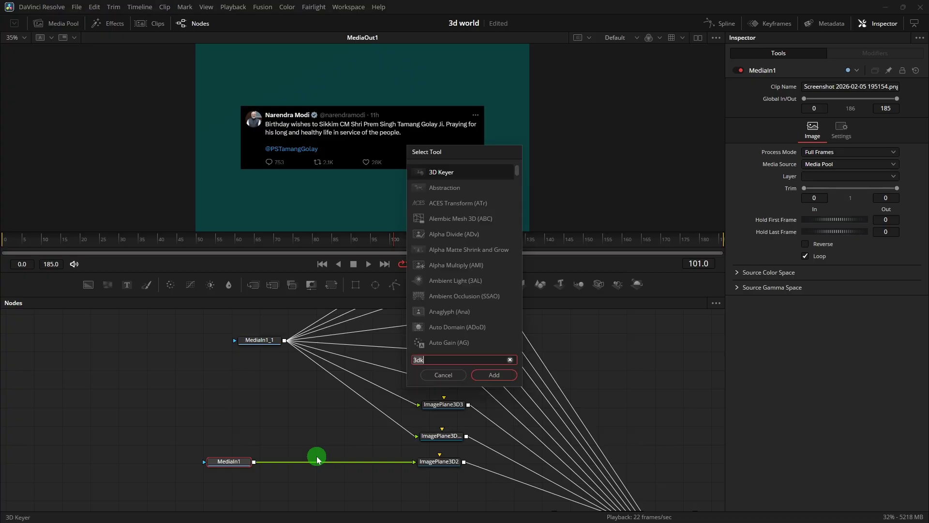
{"action": "type", "text": "luma"}
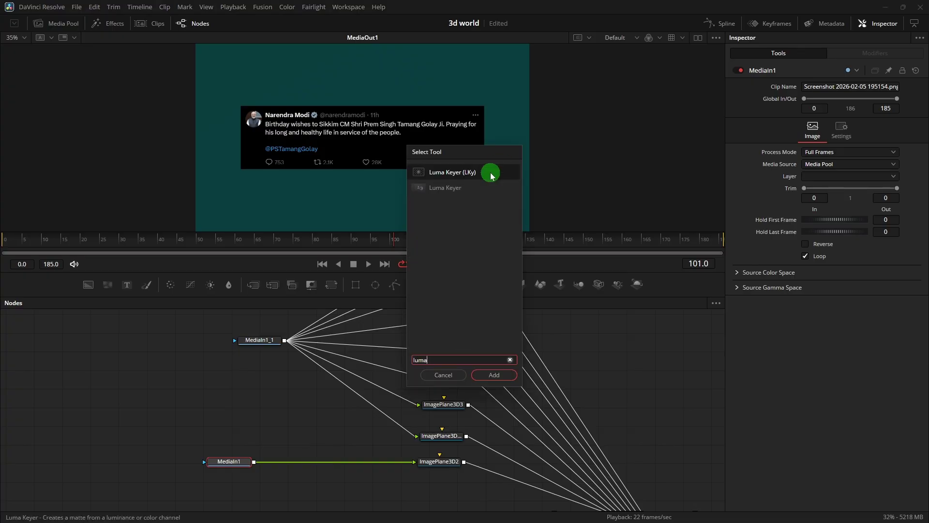
{"action": "left_click", "coordinate": [494, 375]}
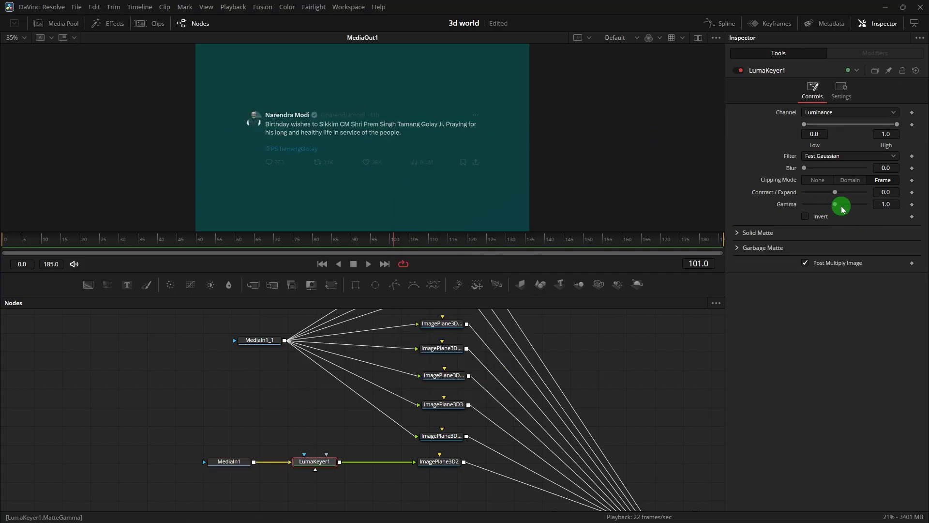
{"action": "left_click_drag", "start_coordinate": [836, 196], "coordinate": [854, 206]}
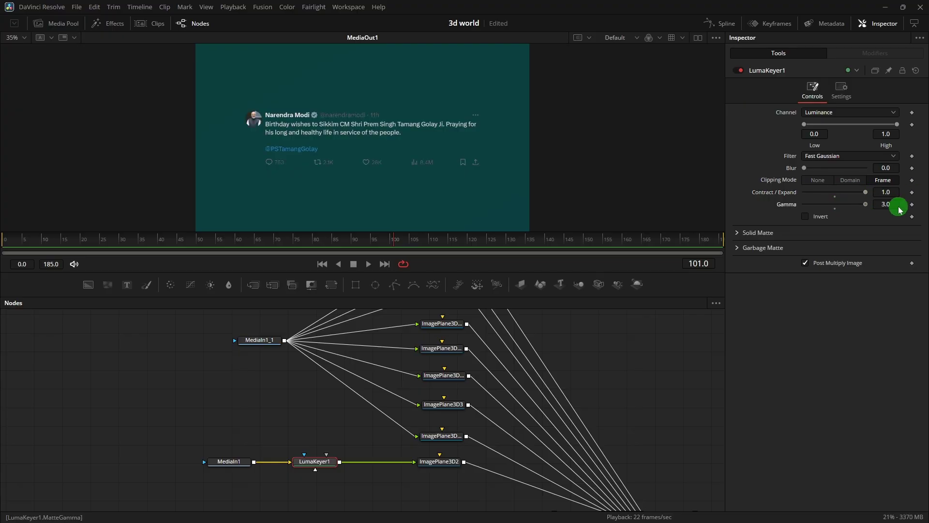
Play back the camera zoom to check the tweet with its black background keyed out.
{"action": "scroll", "coordinate": [301, 155], "scroll_direction": "up", "scroll_amount": 1}
{"action": "scroll", "coordinate": [301, 156], "scroll_direction": "up", "scroll_amount": 1}
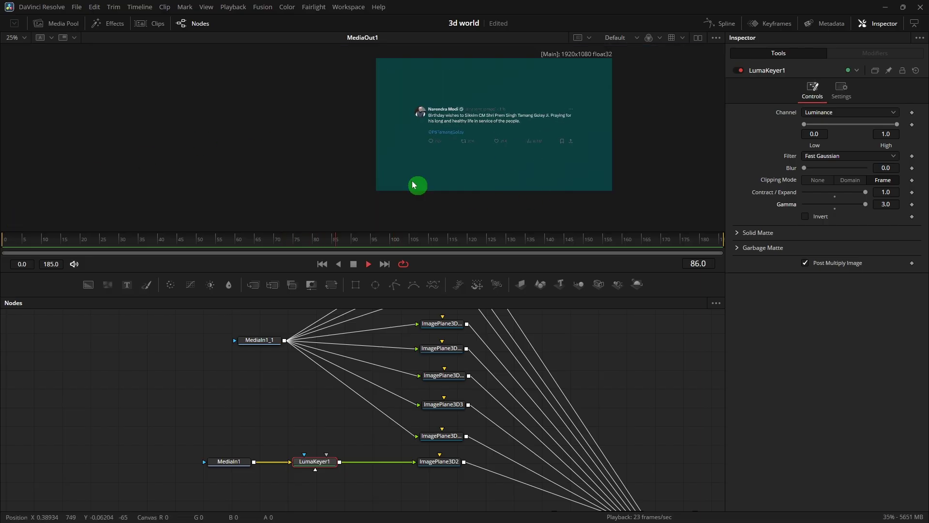
{"action": "key", "text": "space"}
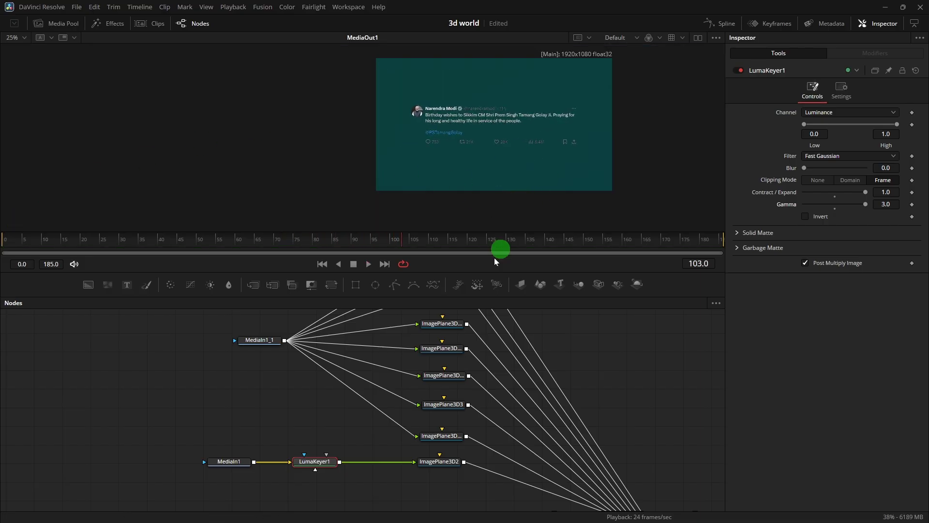
Move MediaIn1_1 farther from its image planes and insert a copy of LumaKeyer1 between it and the topmost image plane.
{"action": "left_click_drag", "start_coordinate": [255, 344], "coordinate": [177, 344]}
{"action": "scroll", "coordinate": [290, 436], "scroll_direction": "up", "scroll_amount": 3}
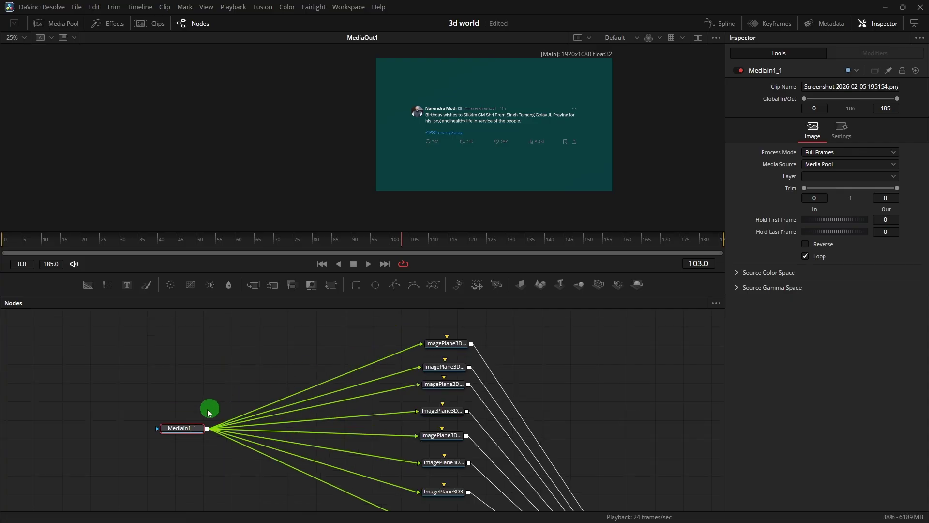
{"action": "scroll", "coordinate": [325, 383], "scroll_direction": "down", "scroll_amount": 3}
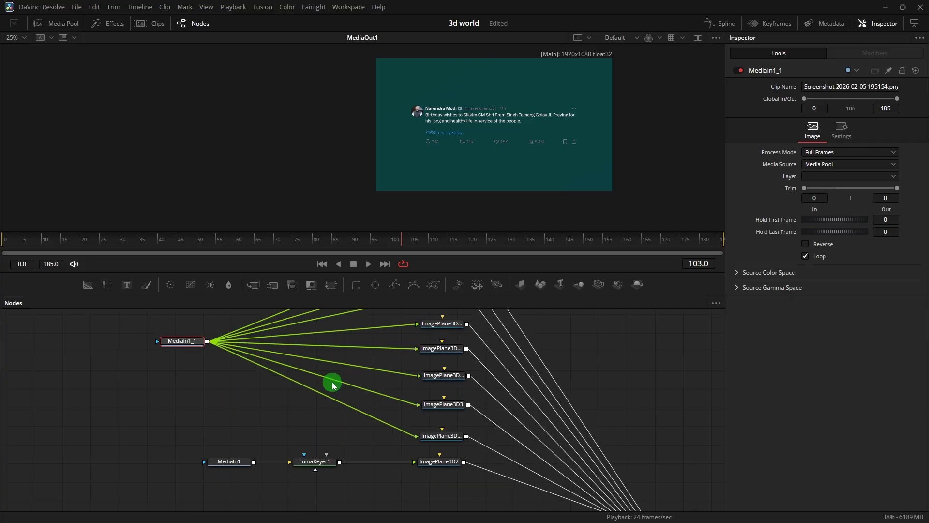
{"action": "left_click", "coordinate": [312, 462]}
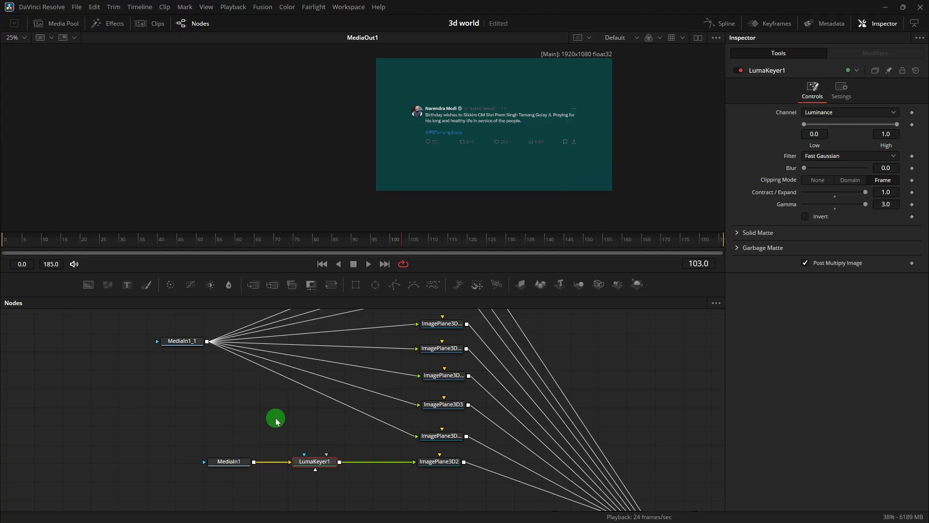
{"action": "scroll", "coordinate": [280, 416], "scroll_direction": "up", "scroll_amount": 3}
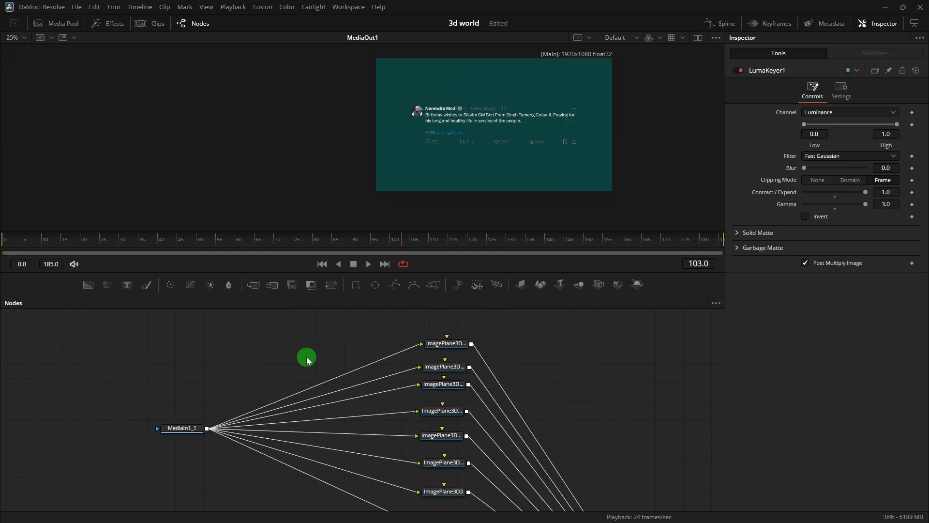
{"action": "mouse_move", "coordinate": [308, 360]}
{"action": "left_mouse_down"}
{"action": "mouse_move", "coordinate": [366, 363]}
{"action": "mouse_move", "coordinate": [364, 373]}
{"action": "mouse_move", "coordinate": [312, 363]}
{"action": "left_mouse_up"}
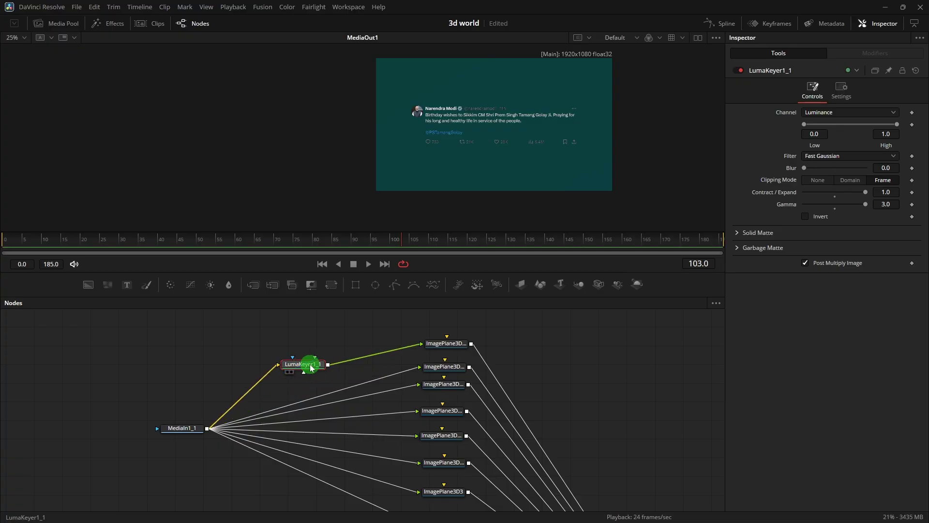
{"action": "left_click", "coordinate": [419, 369]}
Scrub the opening frames of the camera move, stopping at frame 16, to check the keying on the tweets.
{"action": "left_click_drag", "start_coordinate": [223, 258], "coordinate": [26, 247]}
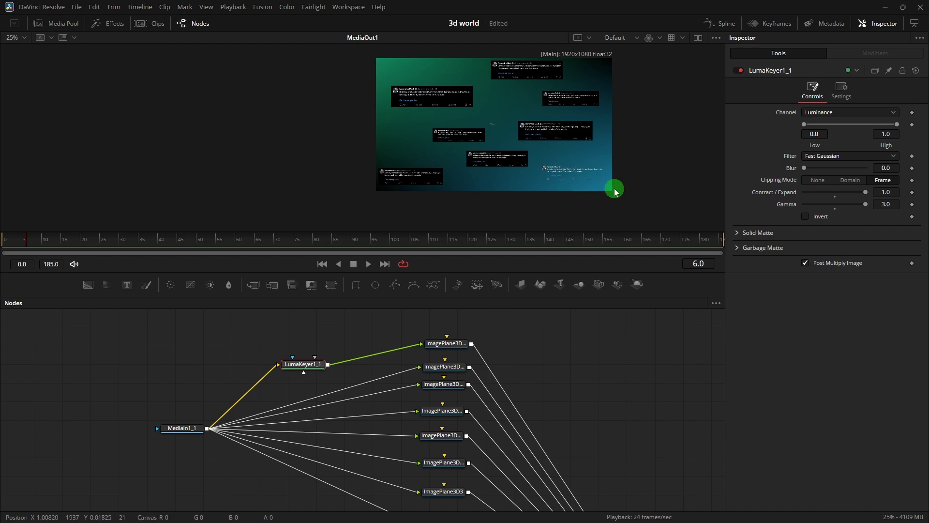
{"action": "left_click_drag", "start_coordinate": [155, 246], "coordinate": [69, 247]}
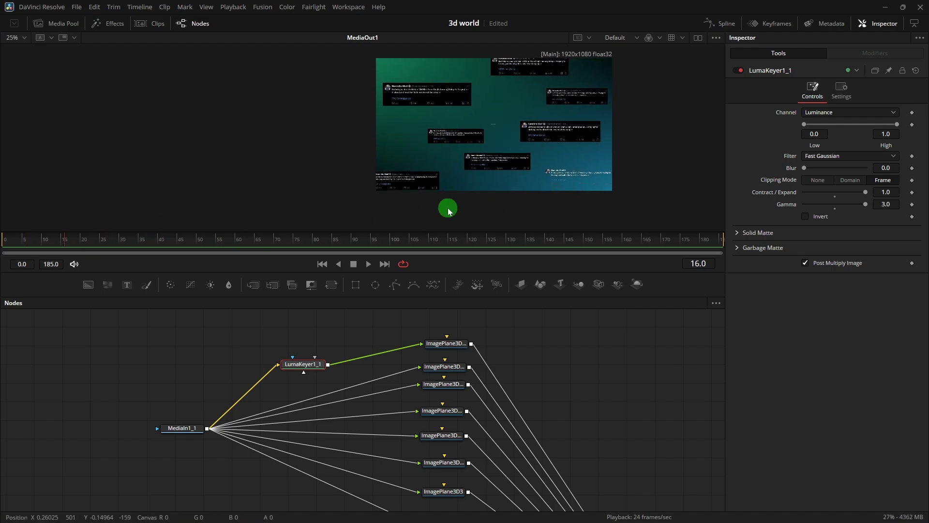
Enlarge the node area and move Background1 farther from ImagePlane3D1 to make room between them.
{"action": "scroll", "coordinate": [584, 323], "scroll_direction": "down", "scroll_amount": 1}
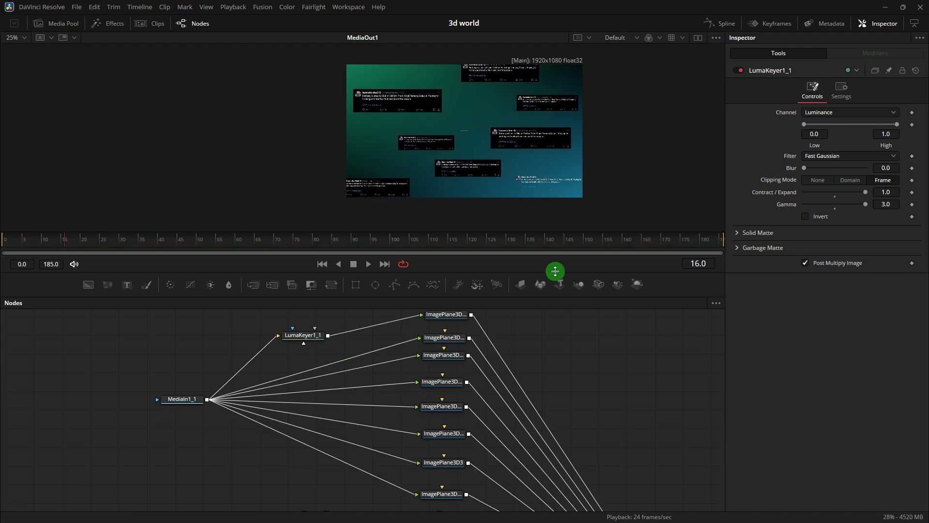
{"action": "left_click_drag", "start_coordinate": [552, 271], "coordinate": [542, 197]}
{"action": "scroll", "coordinate": [578, 314], "scroll_direction": "down", "scroll_amount": 1}
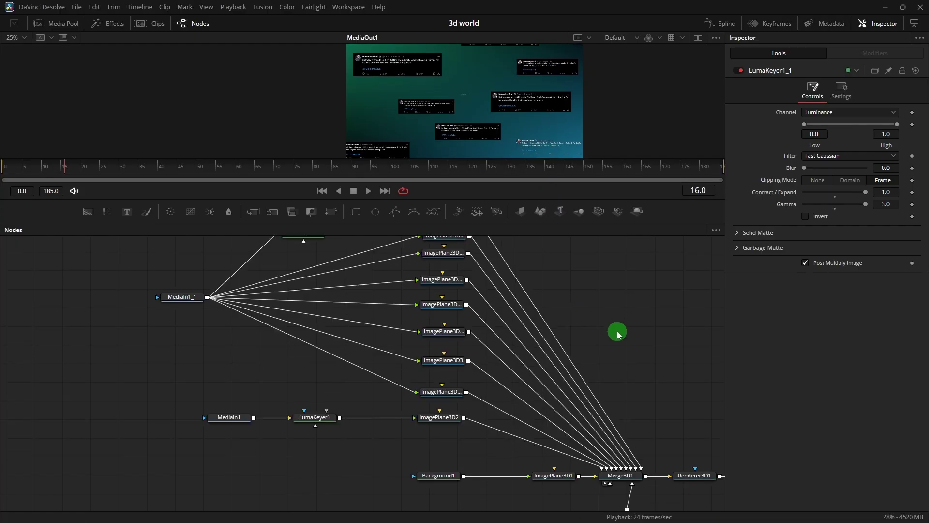
{"action": "left_click_drag", "start_coordinate": [603, 328], "coordinate": [471, 293]}
{"action": "left_click_drag", "start_coordinate": [305, 441], "coordinate": [168, 442]}
{"action": "mouse_move", "coordinate": [427, 442]}
{"action": "left_mouse_down"}
{"action": "mouse_move", "coordinate": [293, 448]}
{"action": "mouse_move", "coordinate": [400, 454]}
{"action": "mouse_move", "coordinate": [414, 442]}
{"action": "left_mouse_up"}
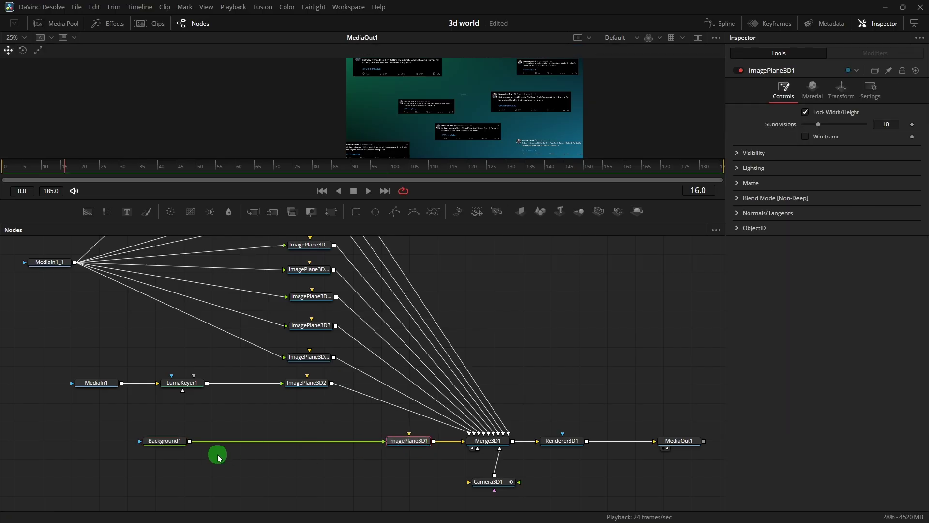
{"action": "left_click", "coordinate": [175, 448]}
{"action": "left_click_drag", "start_coordinate": [174, 449], "coordinate": [141, 449]}
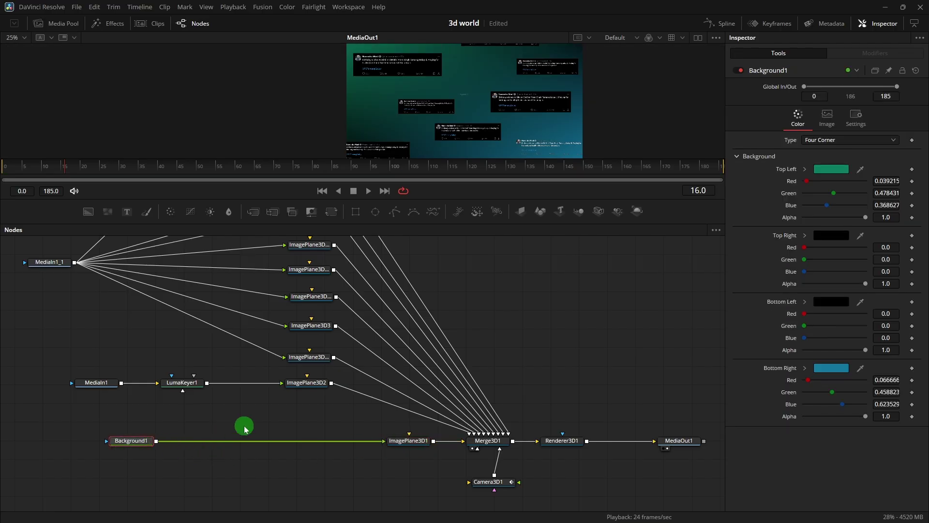
Insert a Waviness effect between Background1 and ImagePlane3D1, spaced away from Background1.
{"action": "key", "text": "shift+space"}
{"action": "type", "text": "luma"}
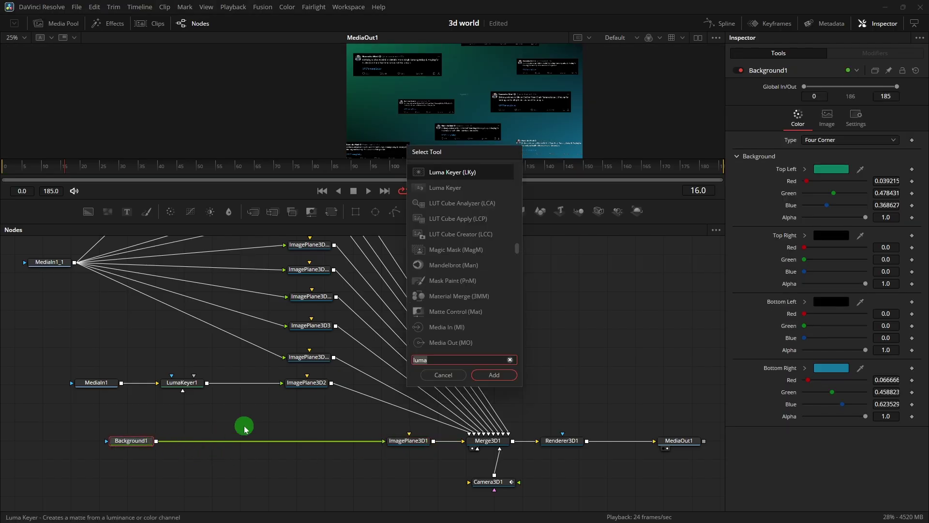
{"action": "key", "text": "BackSpace"}
{"action": "key", "text": "BackSpace"}
{"action": "key", "text": "BackSpace"}
{"action": "key", "text": "BackSpace"}
{"action": "type", "text": "wav"}
{"action": "key", "text": "Return"}
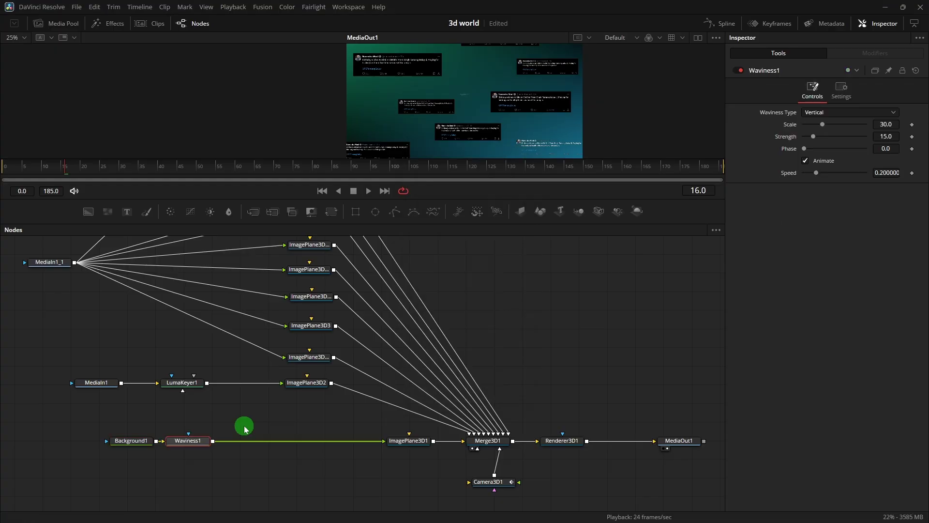
{"action": "left_click_drag", "start_coordinate": [180, 440], "coordinate": [221, 440]}
Enlarge the viewer and set the Waviness effect's Scale to 24.4, Strength to 55.9 and Speed to 0.111.
{"action": "left_click_drag", "start_coordinate": [466, 159], "coordinate": [466, 247]}
{"action": "scroll", "coordinate": [467, 160], "scroll_direction": "up", "scroll_amount": 1}
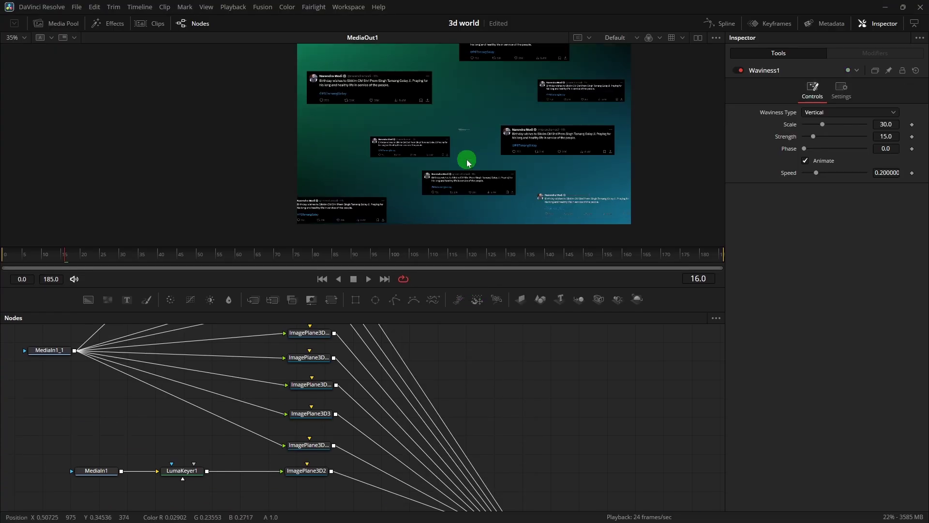
{"action": "scroll", "coordinate": [467, 160], "scroll_direction": "up", "scroll_amount": 1}
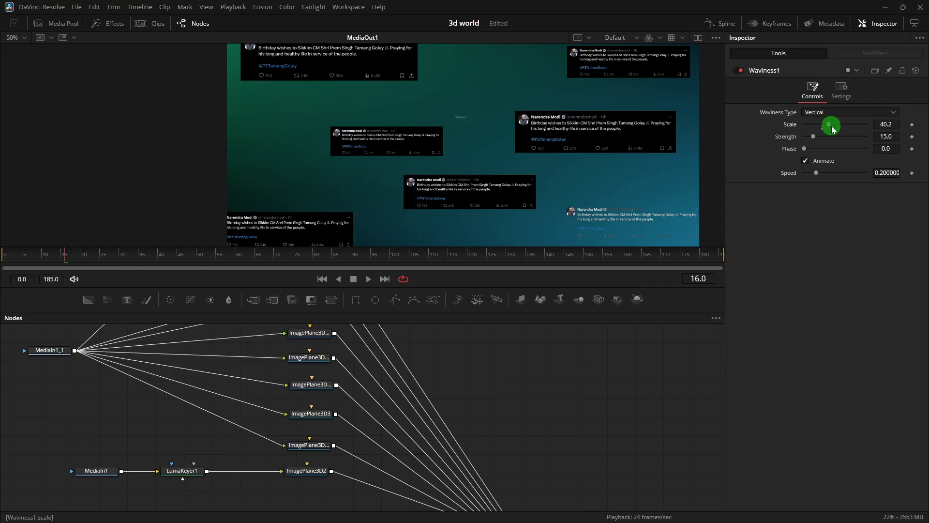
{"action": "left_click_drag", "start_coordinate": [814, 138], "coordinate": [833, 140]}
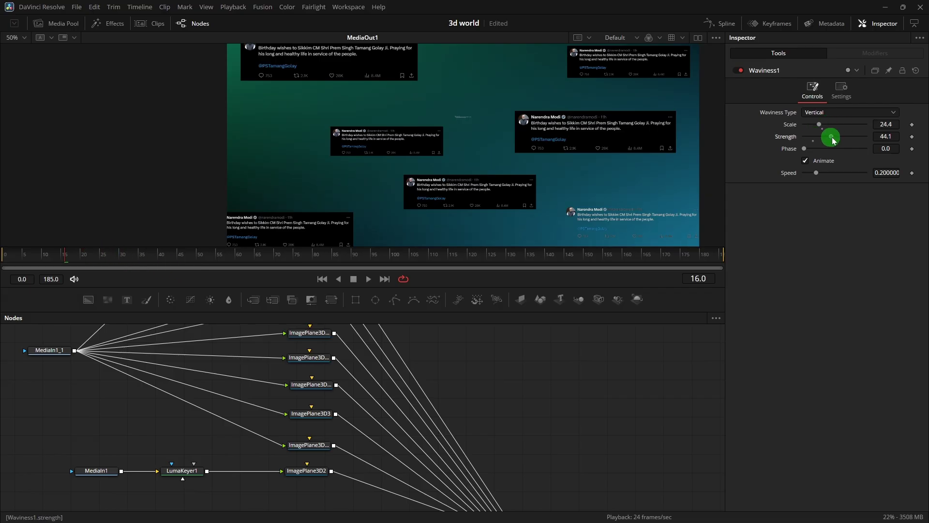
{"action": "left_click_drag", "start_coordinate": [889, 174], "coordinate": [871, 176]}
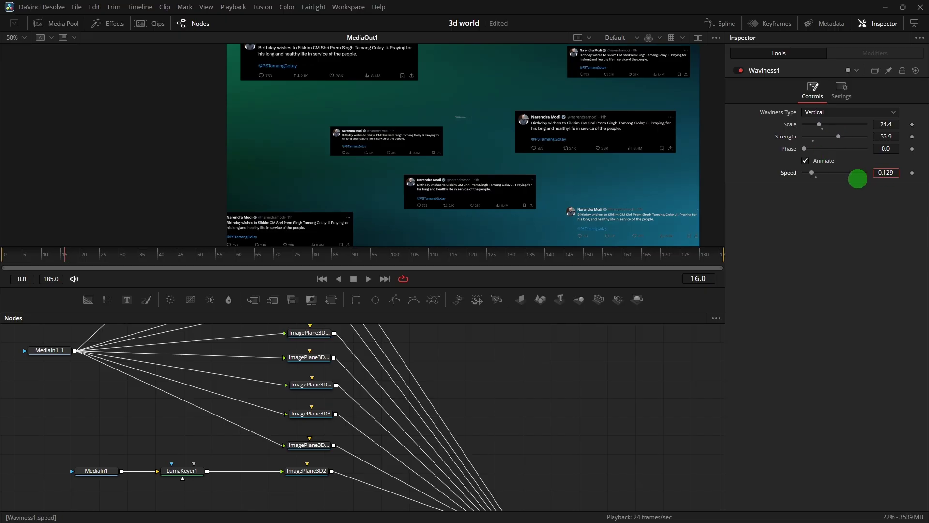
Insert a Blur node between Waviness1 and ImagePlane3D1.
{"action": "scroll", "coordinate": [583, 389], "scroll_direction": "down", "scroll_amount": 3}
{"action": "left_click_drag", "start_coordinate": [232, 442], "coordinate": [280, 442]}
{"action": "left_click_drag", "start_coordinate": [288, 450], "coordinate": [226, 449]}
{"action": "key", "text": "shift+space"}
{"action": "type", "text": "wav"}
{"action": "key", "text": "BackSpace"}
{"action": "key", "text": "BackSpace"}
{"action": "key", "text": "BackSpace"}
{"action": "type", "text": "blur"}
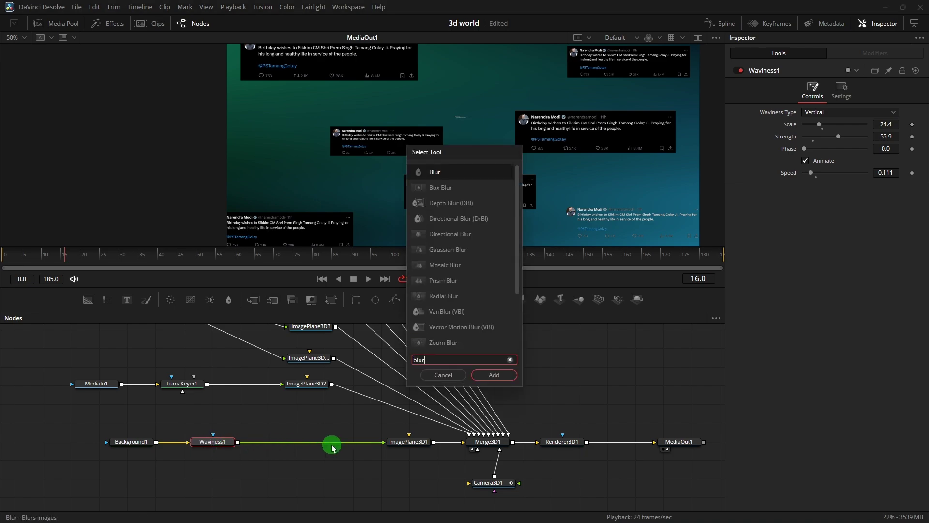
{"action": "key", "text": "Return"}
{"action": "left_click_drag", "start_coordinate": [280, 446], "coordinate": [295, 447]}
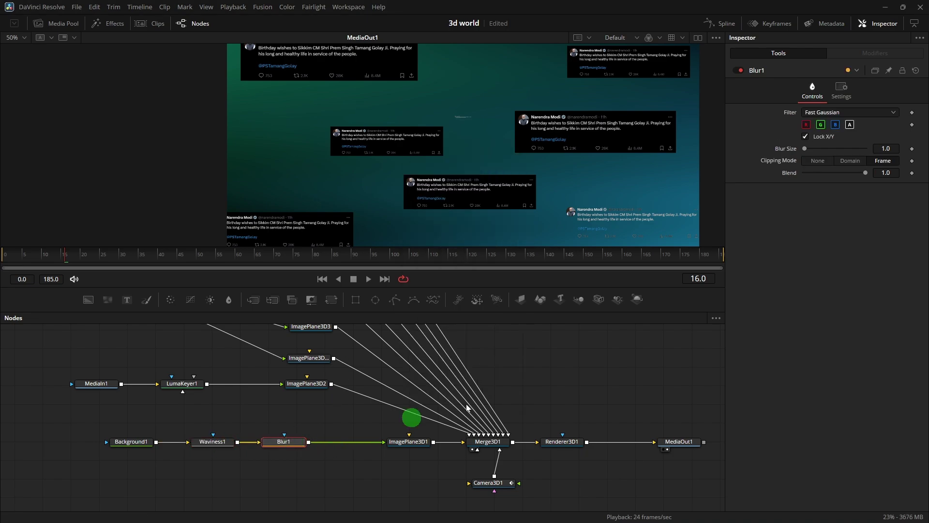
Set the Blur Size of Blur1 to 45.5 and inspect the blurred gradient in the viewer.
{"action": "left_click_drag", "start_coordinate": [804, 149], "coordinate": [832, 149]}
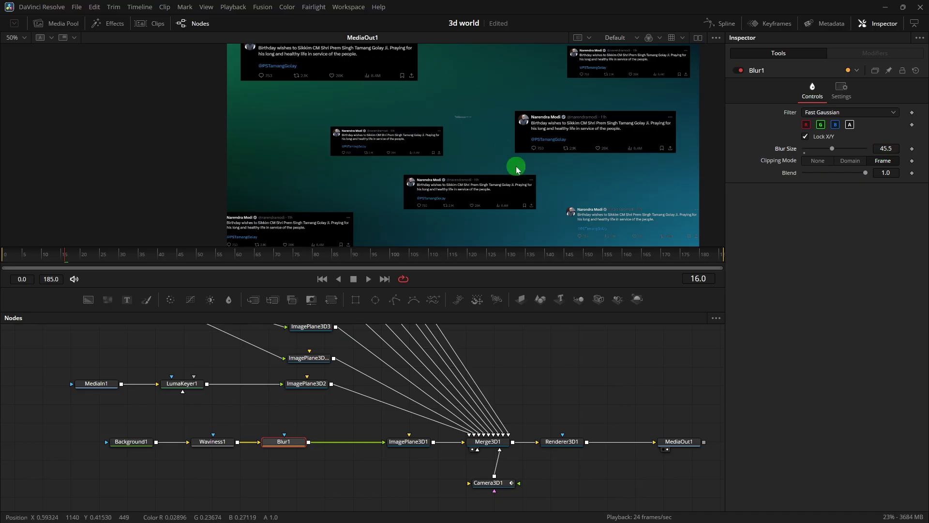
{"action": "scroll", "coordinate": [540, 164], "scroll_direction": "down", "scroll_amount": 1}
{"action": "scroll", "coordinate": [552, 160], "scroll_direction": "up", "scroll_amount": 1}
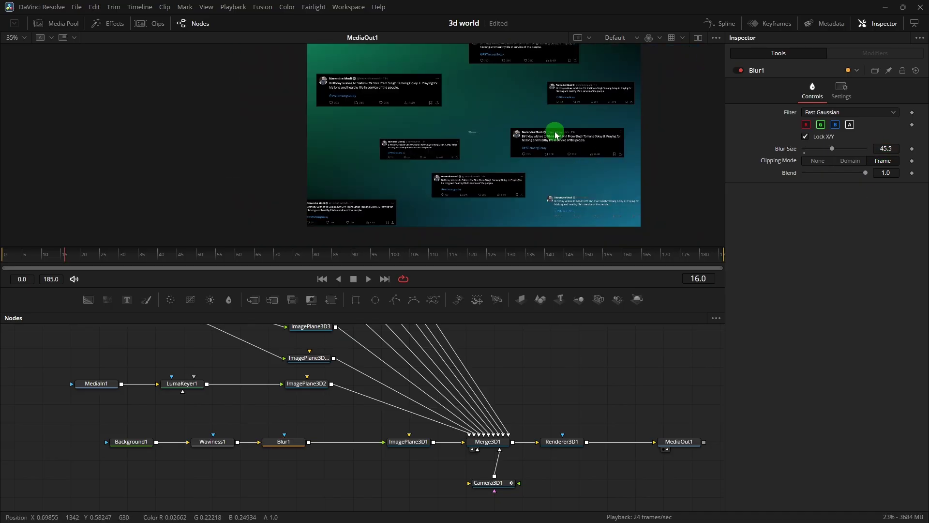
{"action": "scroll", "coordinate": [556, 134], "scroll_direction": "up", "scroll_amount": 1}
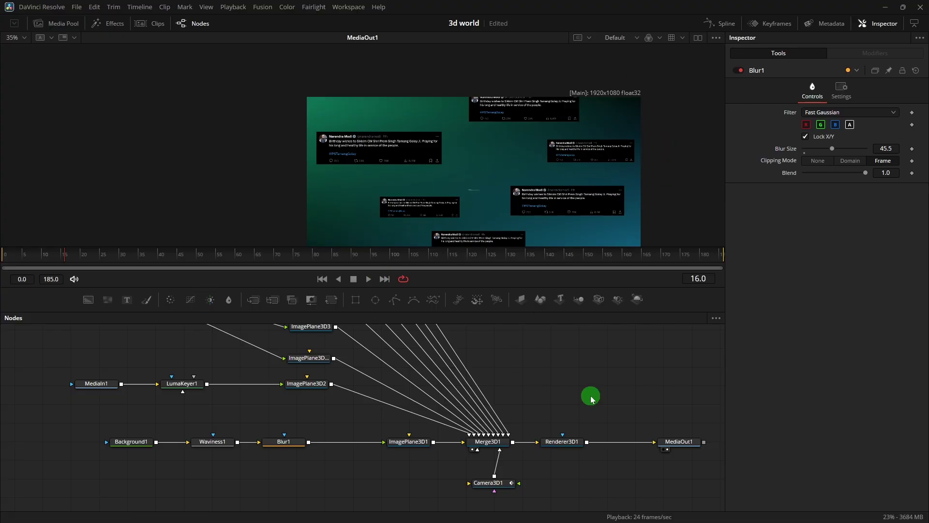
Move MediaOut1 farther from Renderer3D1 to make room between them.
{"action": "left_click_drag", "start_coordinate": [604, 386], "coordinate": [499, 374]}
{"action": "left_click_drag", "start_coordinate": [539, 397], "coordinate": [609, 459]}
{"action": "left_click_drag", "start_coordinate": [578, 434], "coordinate": [671, 438]}
{"action": "left_click_drag", "start_coordinate": [500, 387], "coordinate": [730, 369]}
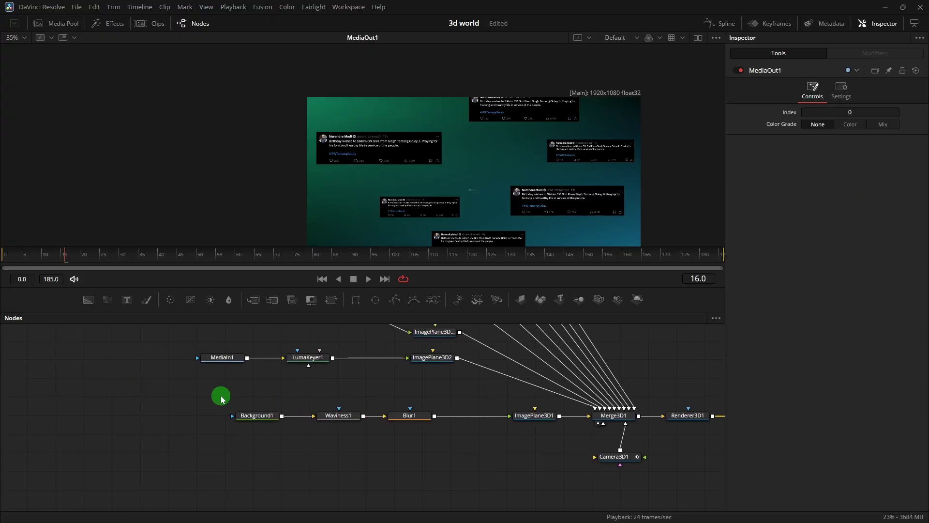
Cut Background1 from before Waviness1 and paste it through a Merge node between Renderer3D1 and MediaOut1.
{"action": "left_click_drag", "start_coordinate": [235, 407], "coordinate": [298, 465]}
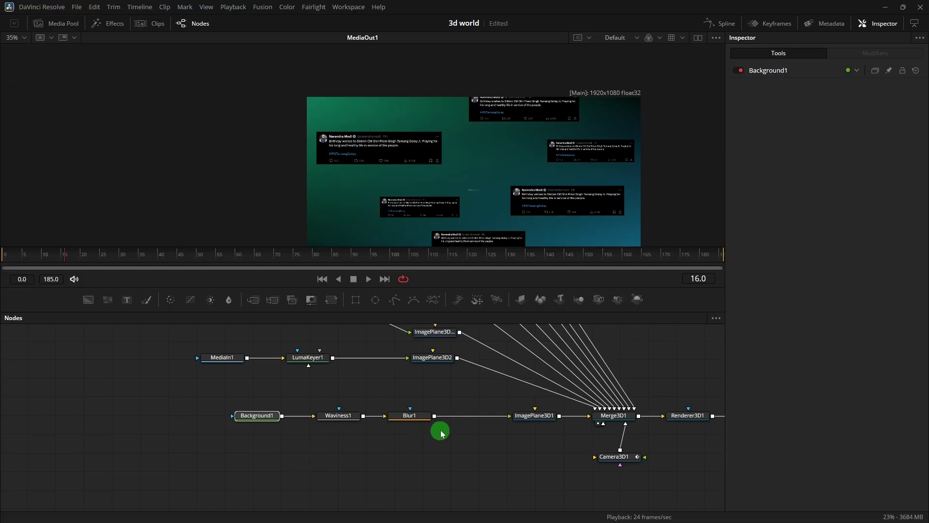
{"action": "key", "text": "Delete"}
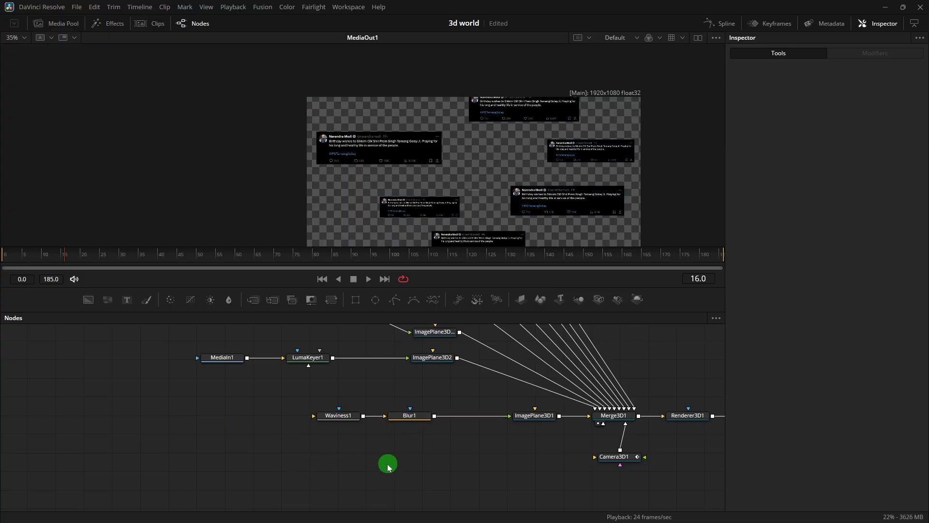
{"action": "left_click_drag", "start_coordinate": [446, 391], "coordinate": [163, 415]}
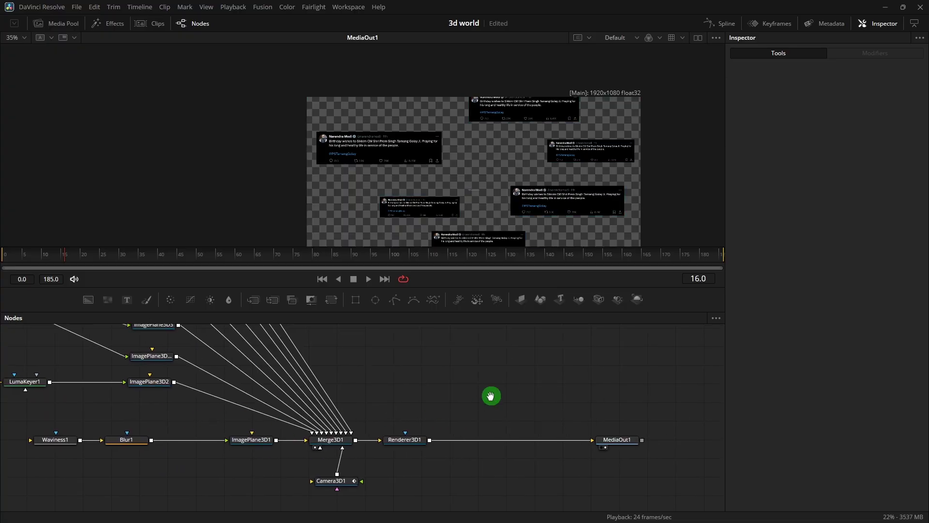
{"action": "left_click_drag", "start_coordinate": [491, 395], "coordinate": [437, 468]}
{"action": "key", "text": "ctrl+v"}
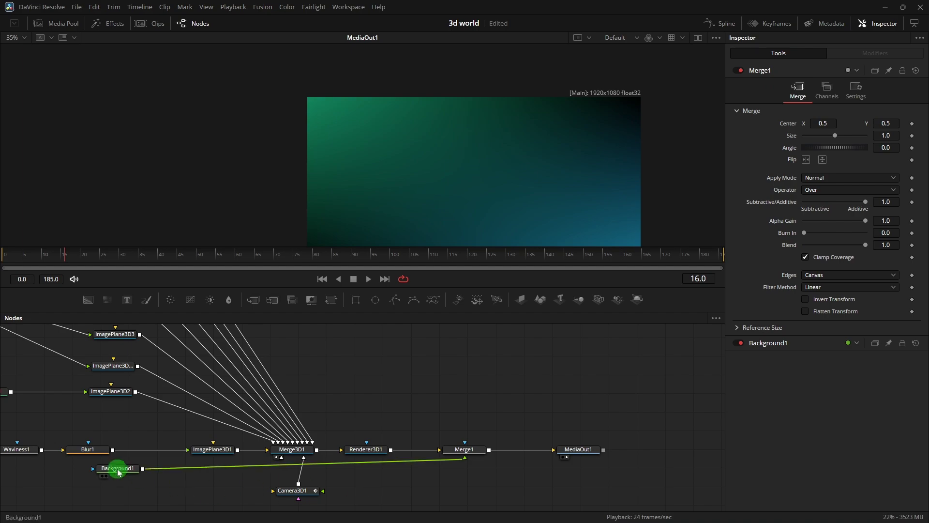
Place Background1 directly above Merge1 and swap the merge inputs so the gradient lies behind the rendered tweets.
{"action": "left_click_drag", "start_coordinate": [118, 468], "coordinate": [485, 388]}
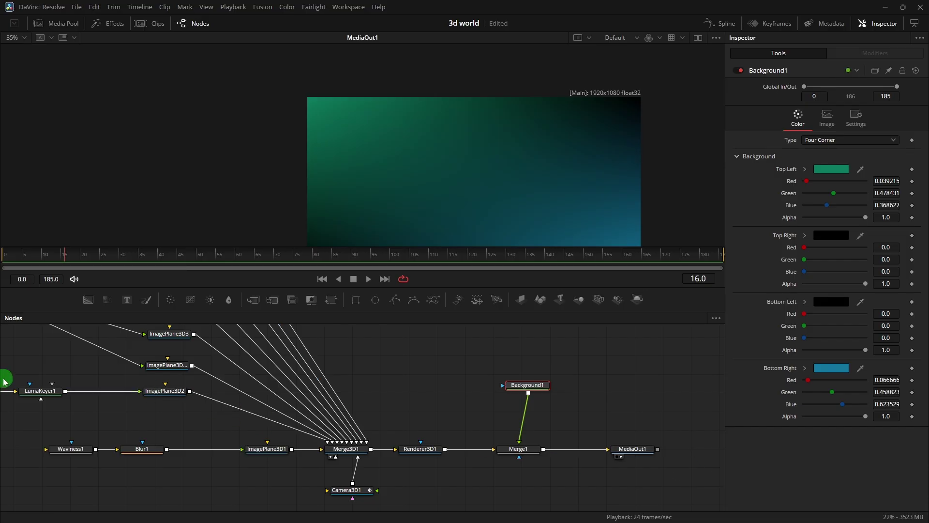
{"action": "mouse_move", "coordinate": [539, 386]}
{"action": "left_mouse_down"}
{"action": "mouse_move", "coordinate": [522, 385]}
{"action": "mouse_move", "coordinate": [531, 384]}
{"action": "left_mouse_up"}
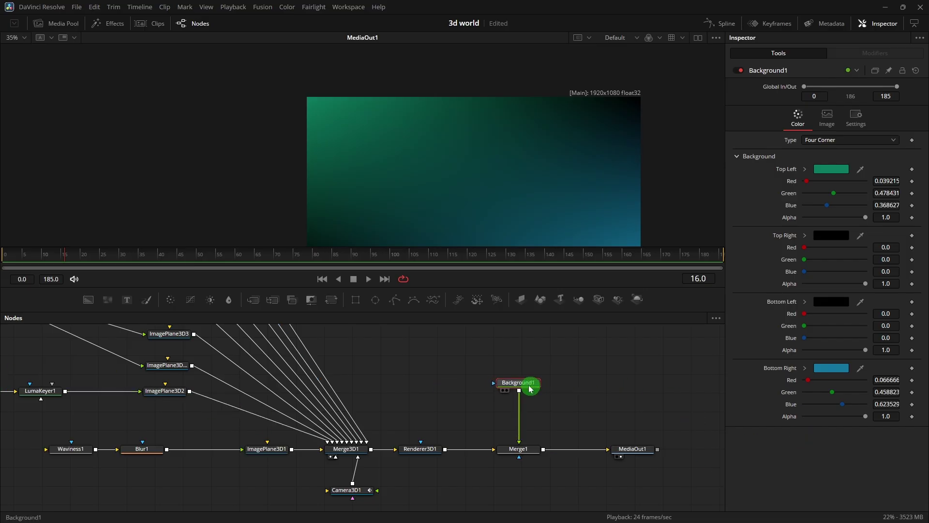
{"action": "scroll", "coordinate": [511, 155], "scroll_direction": "down", "scroll_amount": 1}
{"action": "scroll", "coordinate": [520, 174], "scroll_direction": "down", "scroll_amount": 1}
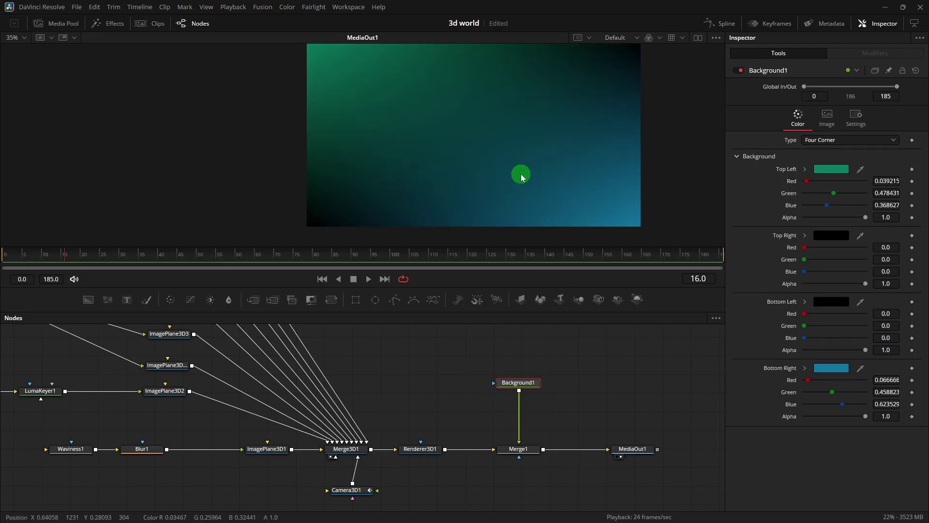
{"action": "left_click", "coordinate": [520, 449]}
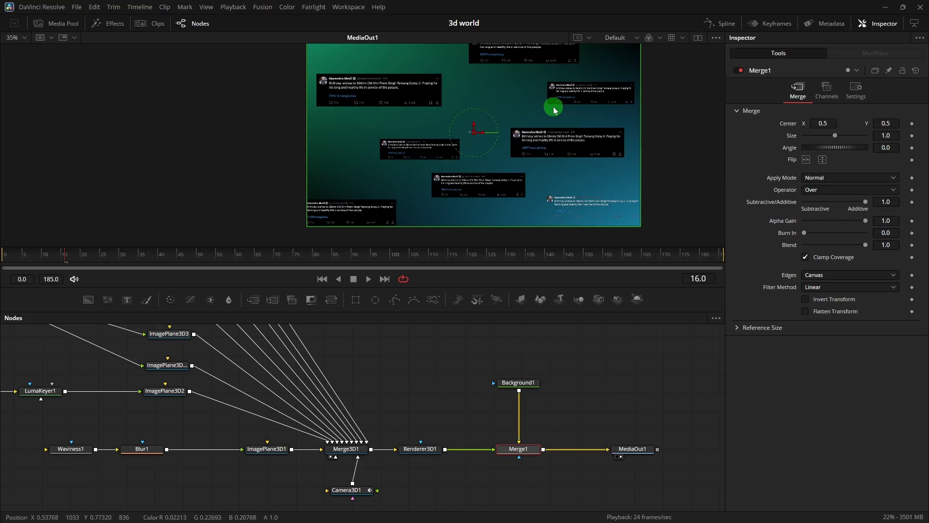
{"action": "left_click", "coordinate": [563, 382]}
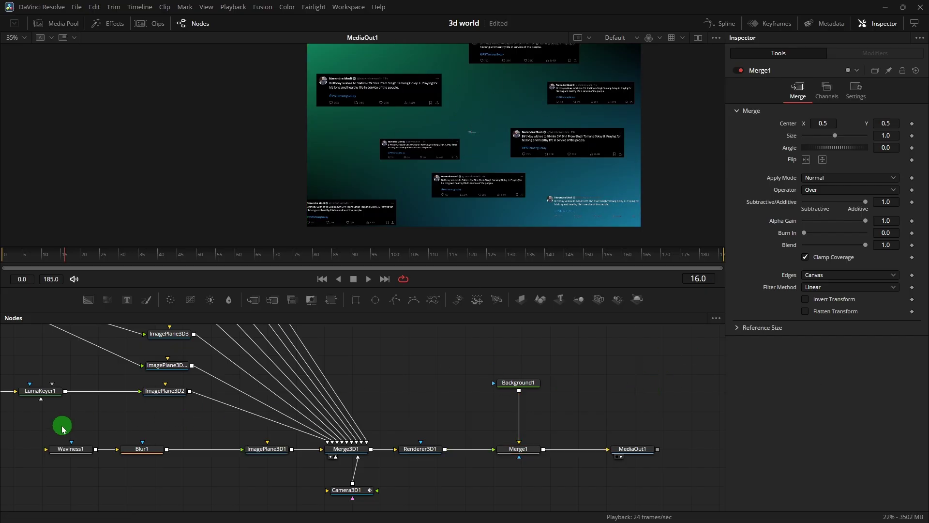
Cut Waviness1 and Blur1 from before ImagePlane3D1, paste them beside Background1, and move Background1 farther above Merge1.
{"action": "left_click_drag", "start_coordinate": [62, 429], "coordinate": [198, 485]}
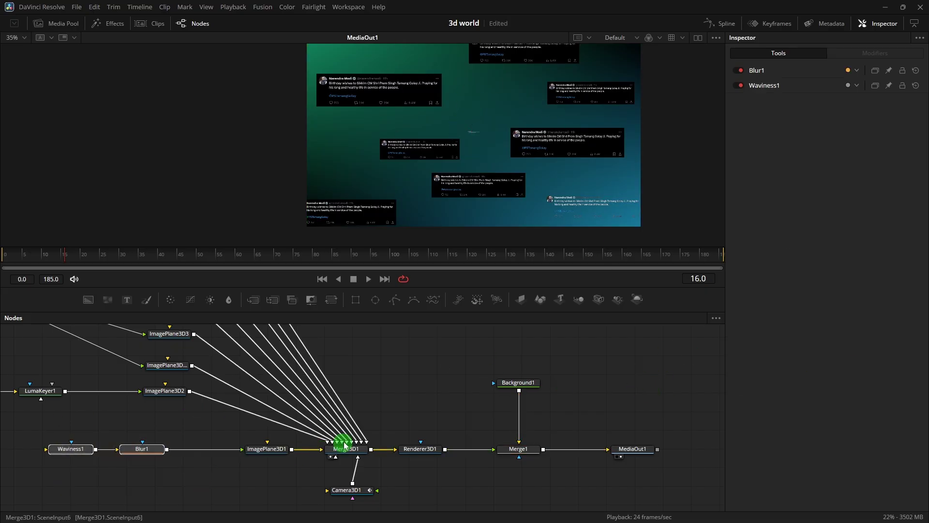
{"action": "key", "text": "Delete"}
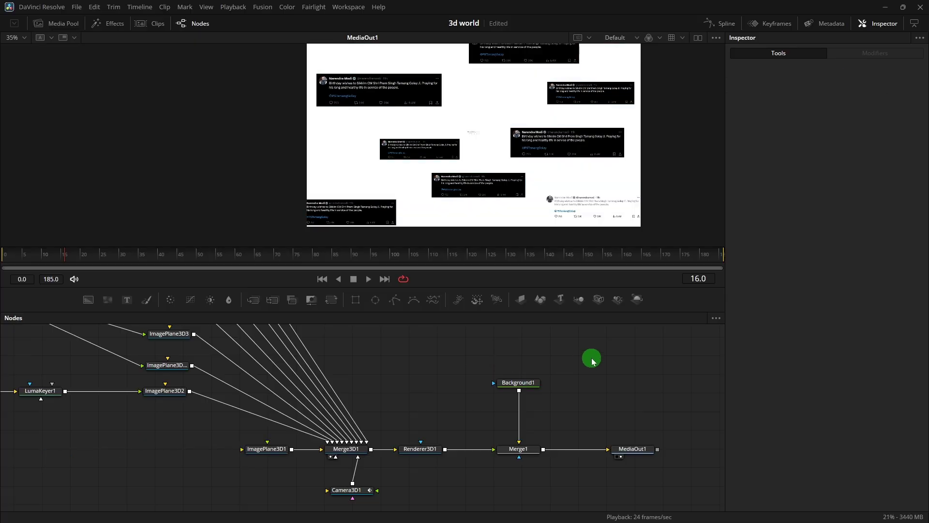
{"action": "key", "text": "ctrl+v"}
{"action": "left_click_drag", "start_coordinate": [516, 383], "coordinate": [516, 354]}
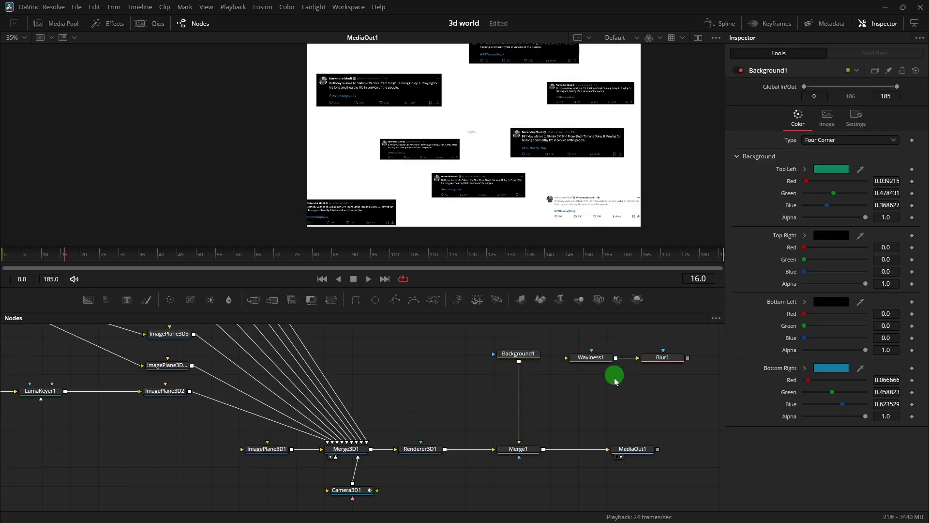
Insert Blur1 and Waviness1, in that order, into the connection between Background1 and Merge1.
{"action": "left_click_drag", "start_coordinate": [663, 359], "coordinate": [599, 408]}
{"action": "left_click_drag", "start_coordinate": [591, 357], "coordinate": [517, 409]}
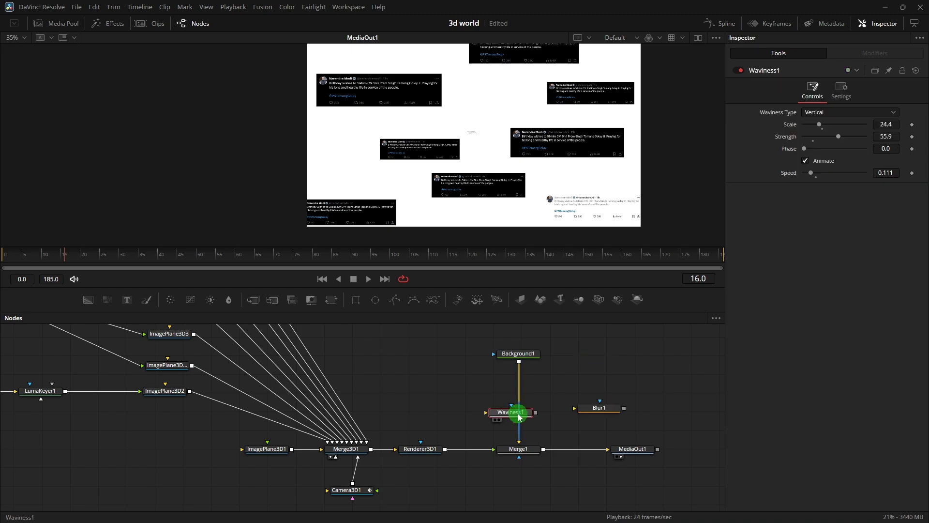
{"action": "left_click_drag", "start_coordinate": [599, 408], "coordinate": [518, 379]}
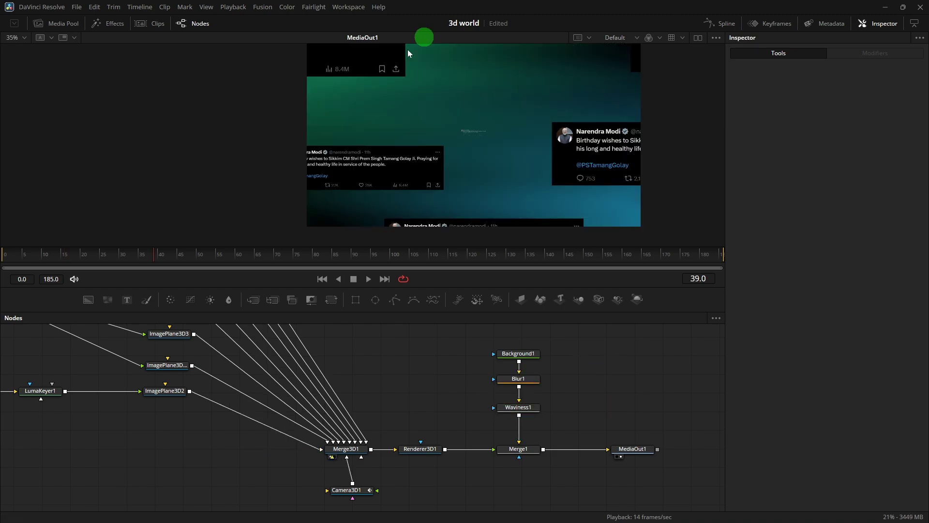
Preview the animation from frame 0, review it full screen, and scrub the edit timeline back to 00:00:00:22.
{"action": "left_click_drag", "start_coordinate": [125, 256], "coordinate": [2, 262]}
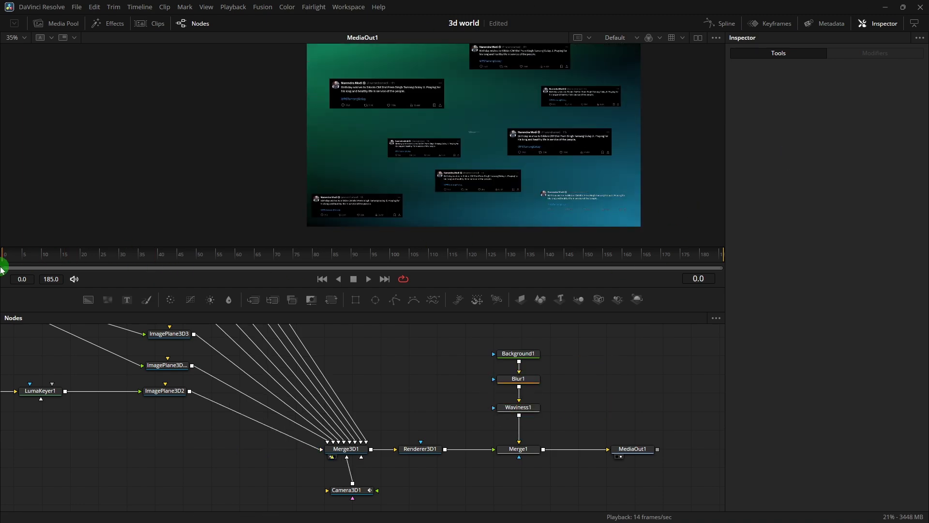
{"action": "key", "text": "space"}
{"action": "key", "text": "space"}
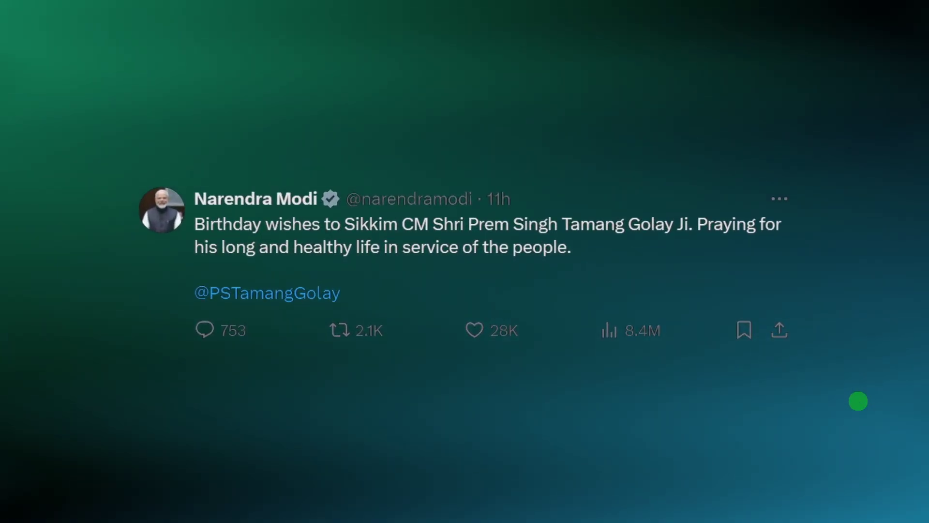
{"action": "key", "text": "space"}
{"action": "key", "text": "Escape"}
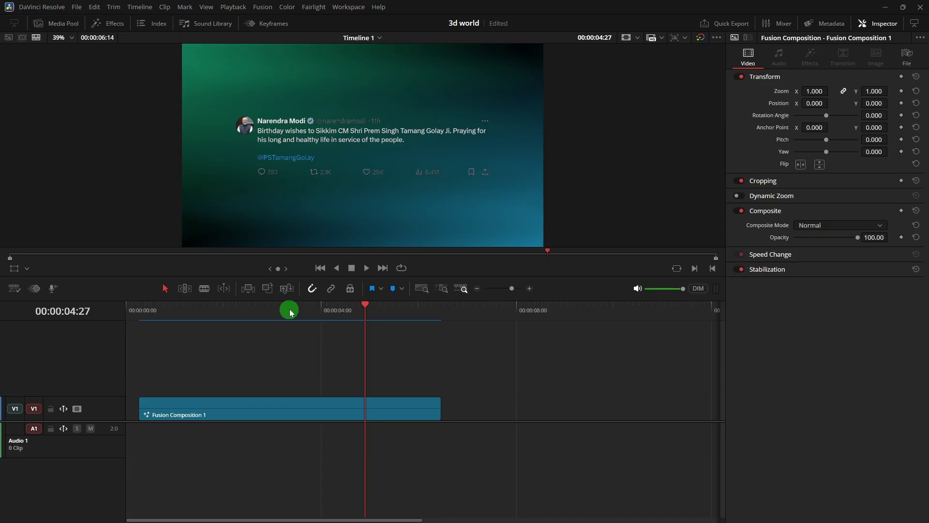
{"action": "left_click_drag", "start_coordinate": [290, 312], "coordinate": [163, 327]}
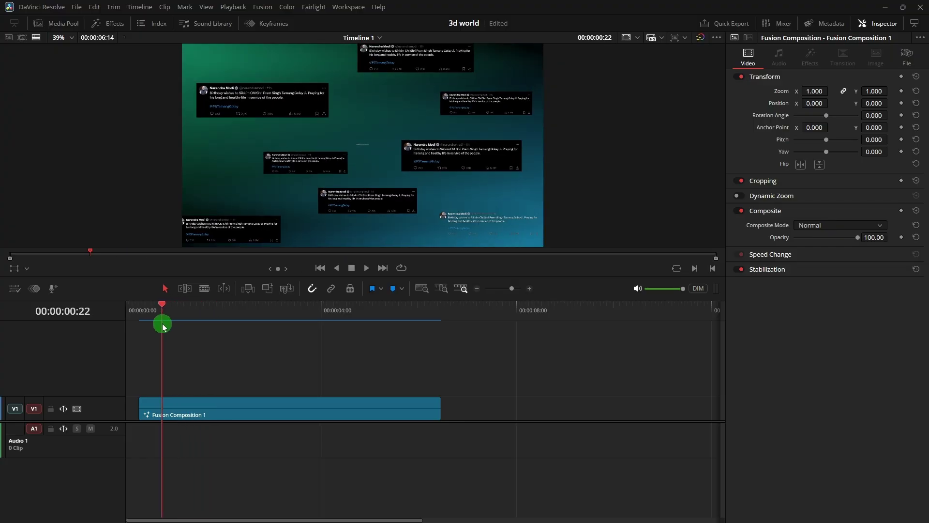